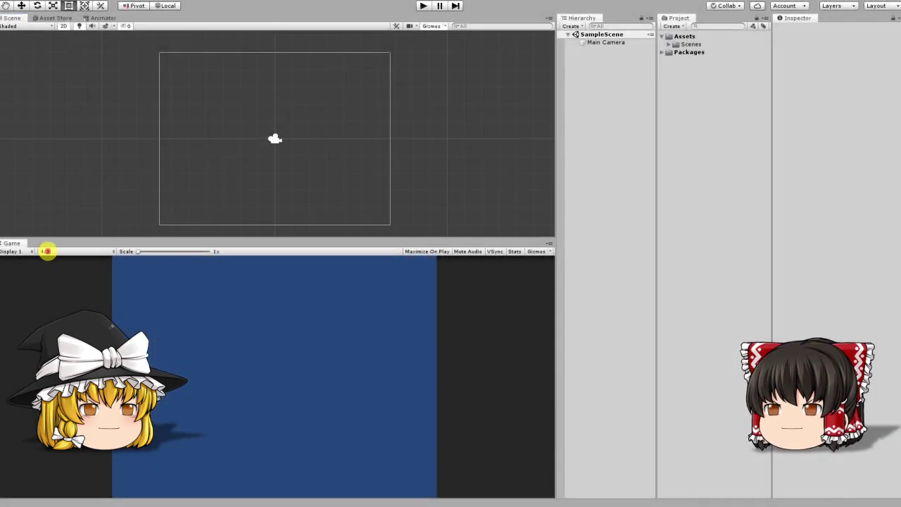
# Set the Game view aspect ratio to 4:3
pyautogui.click(47, 250)
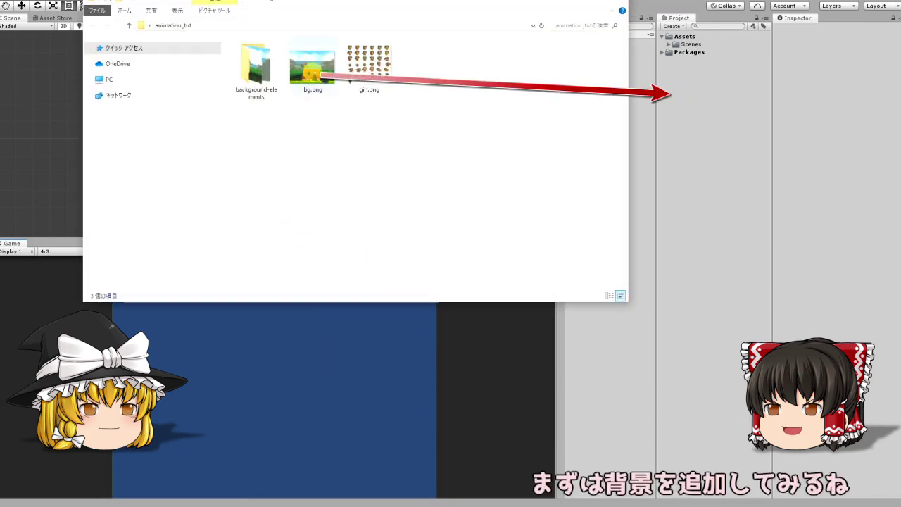
# Import bg.png with Point (no filter) filtering and no compression, and apply the settings
pyautogui.moveTo(312, 67); pyautogui.dragTo(704, 150)
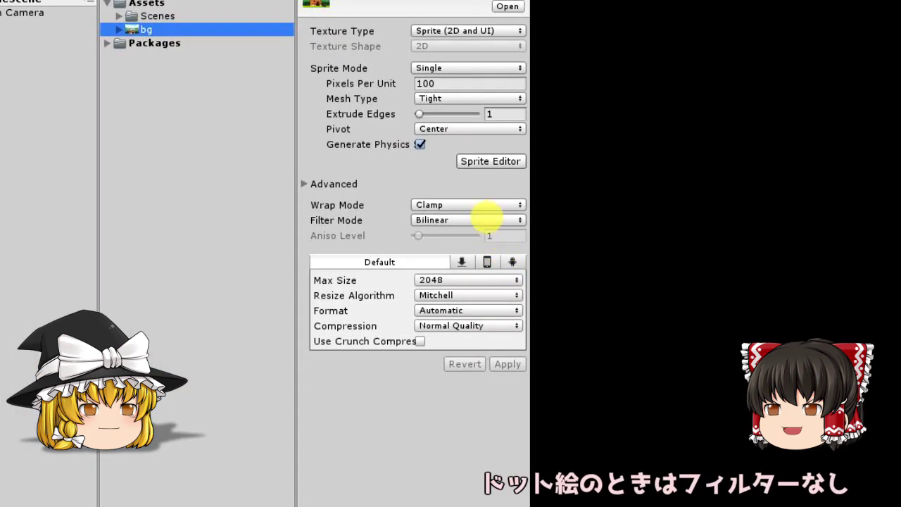
pyautogui.click(471, 219)
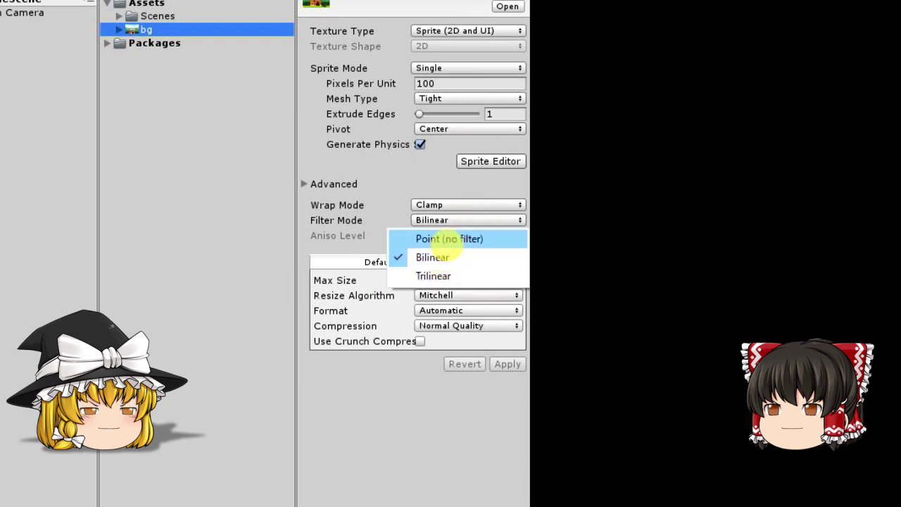
pyautogui.click(446, 239)
pyautogui.click(435, 326)
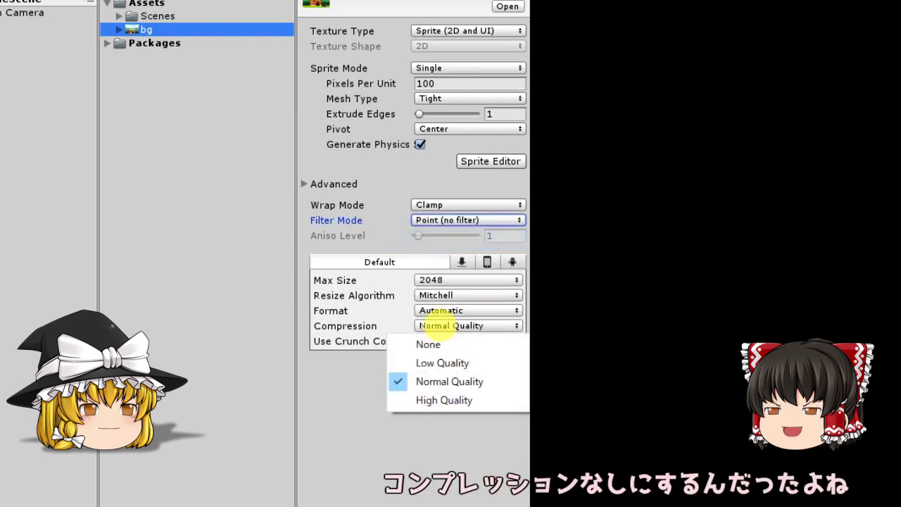
pyautogui.click(446, 343)
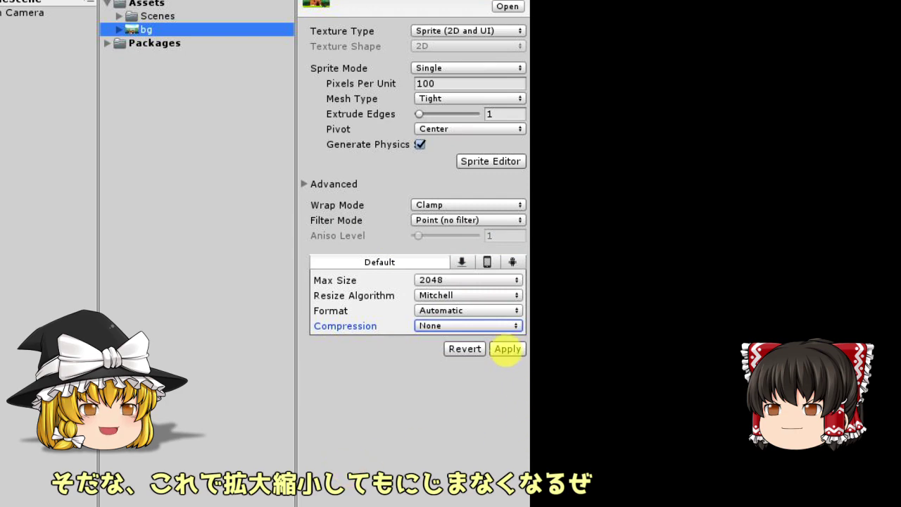
pyautogui.click(507, 350)
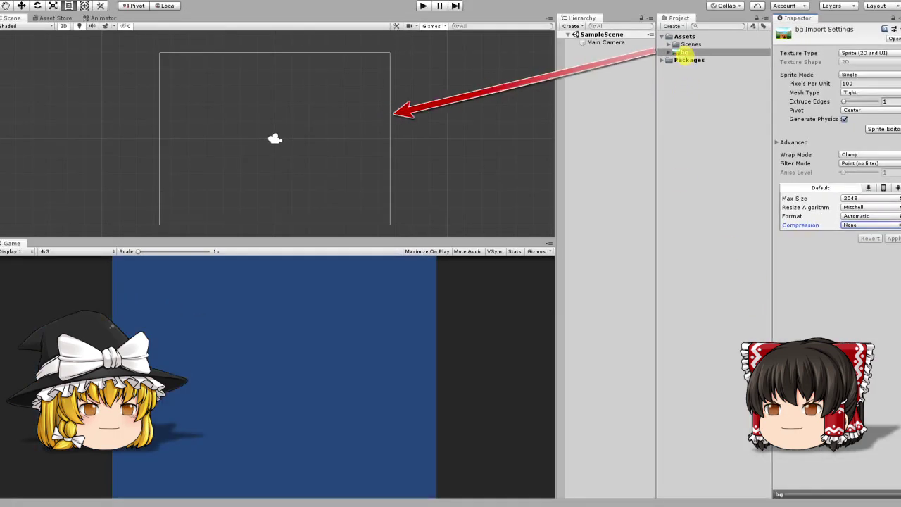
# Place the bg sprite in the scene, scale it to 1.4 on all axes, and set Position X to 0
pyautogui.moveTo(579, 95); pyautogui.dragTo(316, 166)
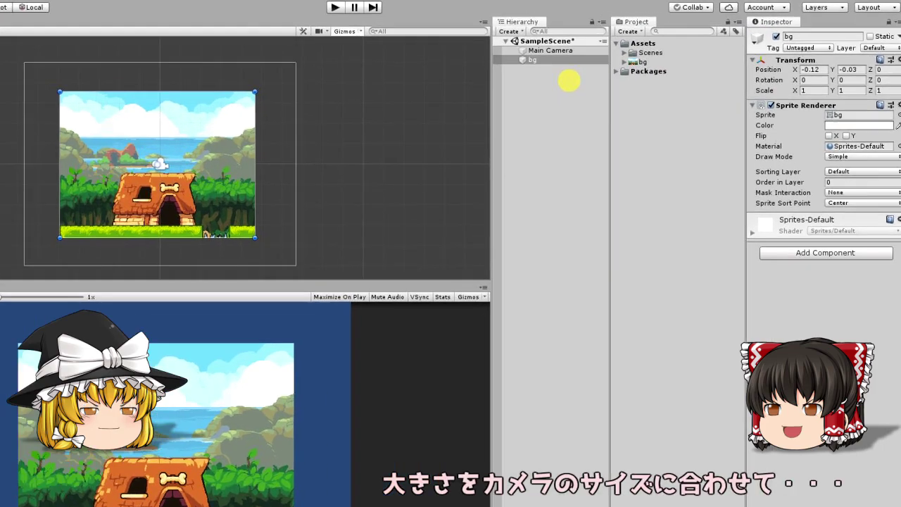
pyautogui.write('1.4')
pyautogui.press('Tab')
pyautogui.write('1.4')
pyautogui.press('Tab')
pyautogui.write('1.4')
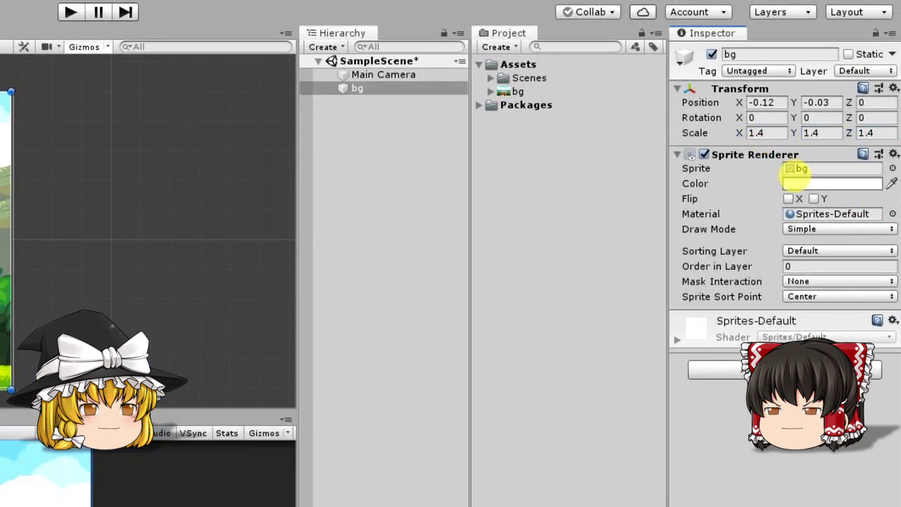
pyautogui.press('Tab')
pyautogui.write('0')
pyautogui.press('Tab')
pyautogui.click(486, 176)
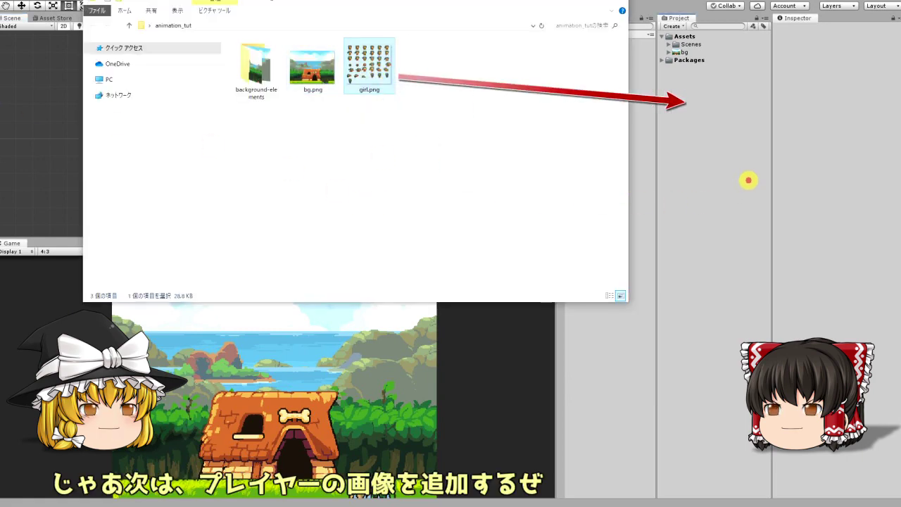
# Import girl.png and set its Pixels Per Unit to 32
pyautogui.moveTo(369, 67); pyautogui.dragTo(723, 142)
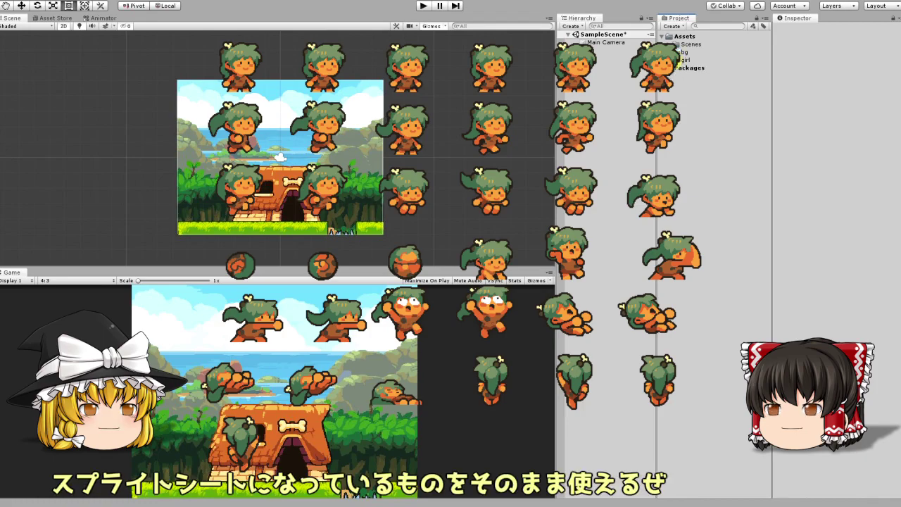
pyautogui.click(677, 60)
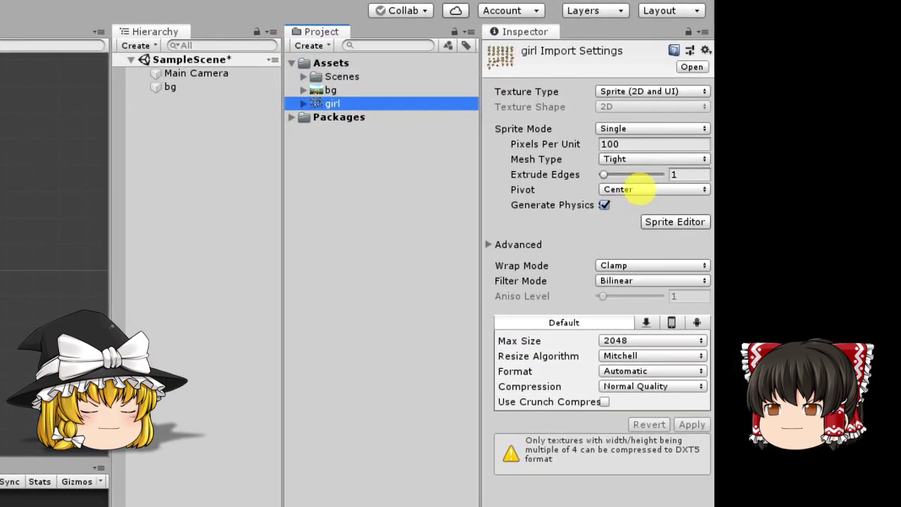
pyautogui.click(632, 147)
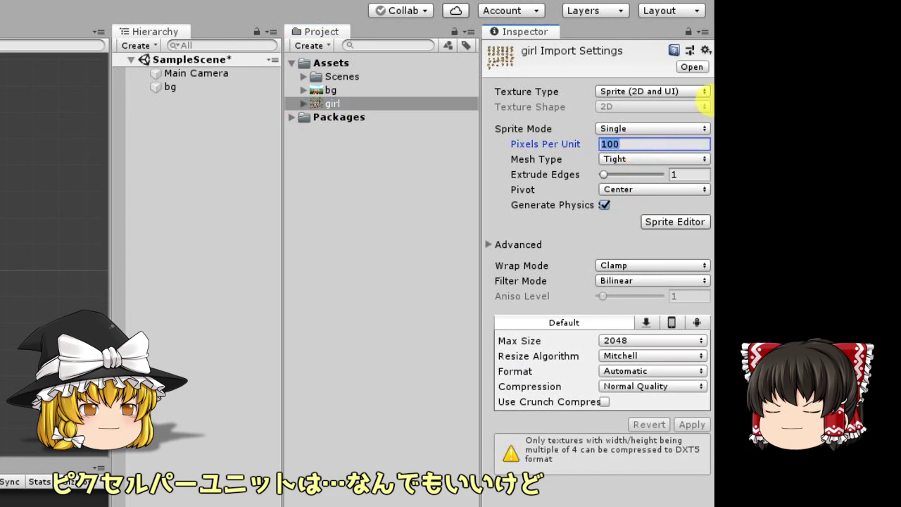
pyautogui.write('32')
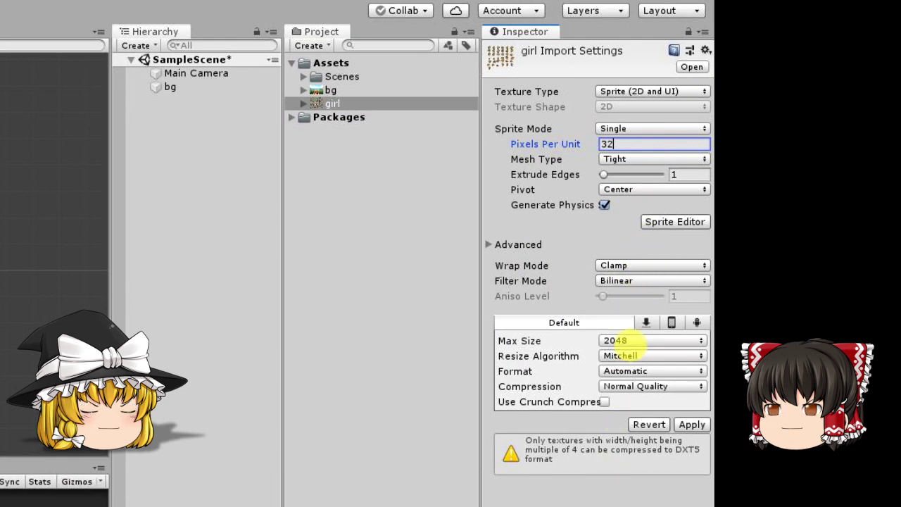
# Give the girl sheet Point filtering and no compression, apply, and drop it in the scene to check size
pyautogui.click(626, 280)
pyautogui.click(633, 299)
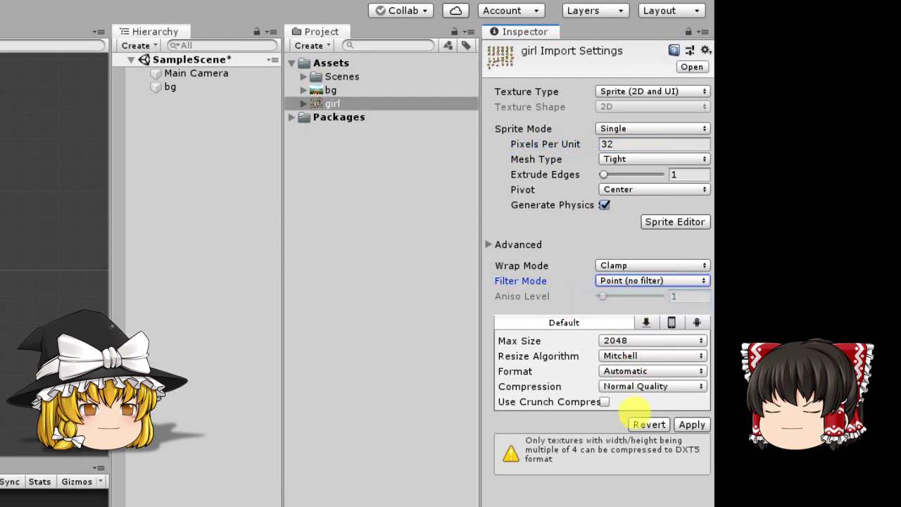
pyautogui.click(635, 386)
pyautogui.click(629, 405)
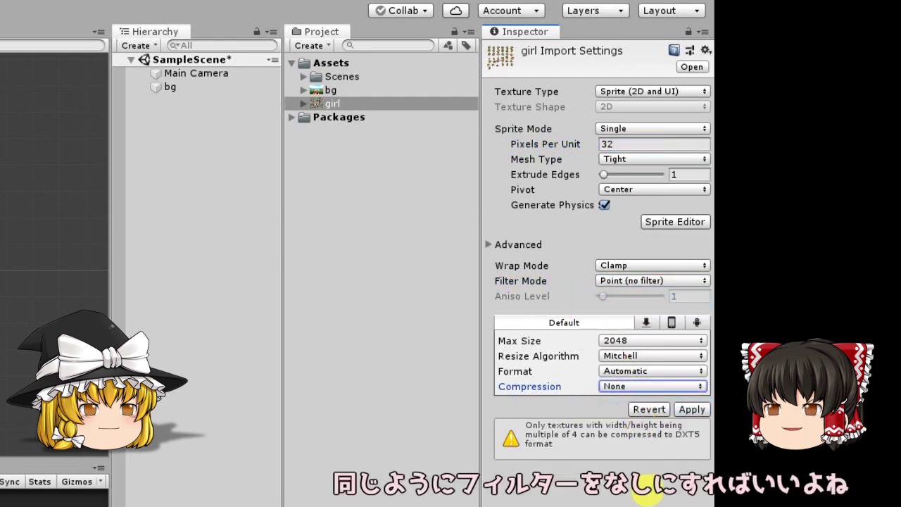
pyautogui.click(691, 411)
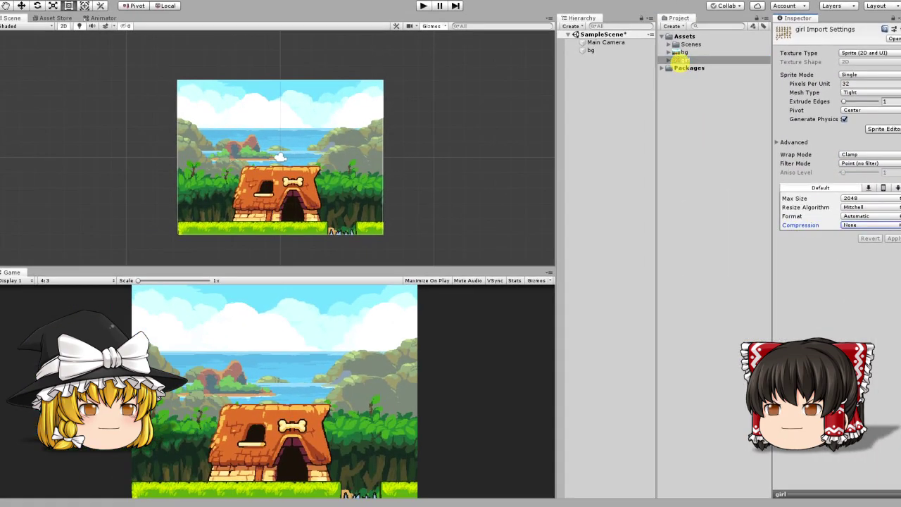
pyautogui.moveTo(680, 61); pyautogui.dragTo(461, 173)
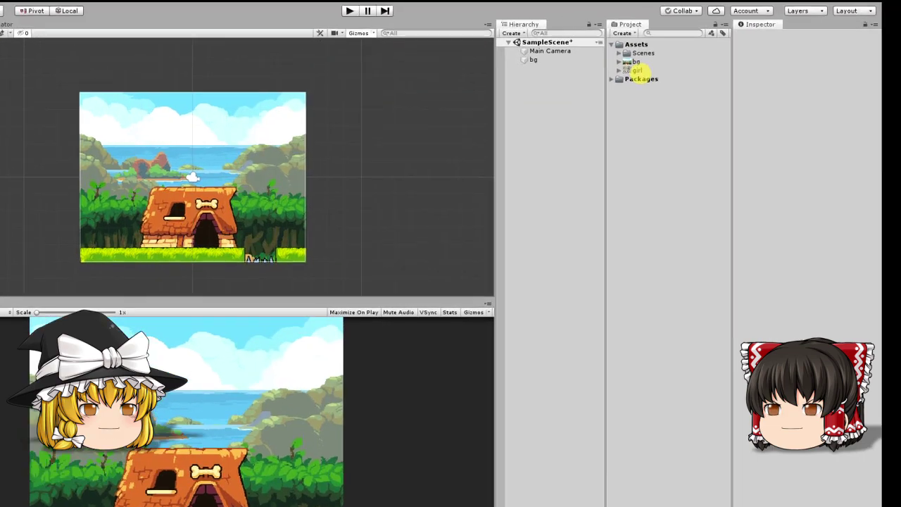
pyautogui.click(633, 70)
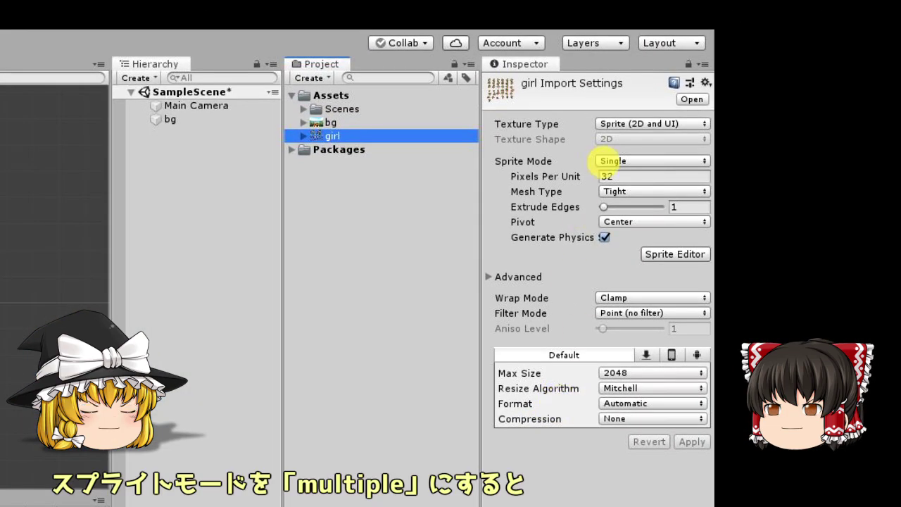
# Switch the girl sheet to Multiple sprite mode, apply, and open the Sprite Editor
pyautogui.click(612, 161)
pyautogui.click(663, 197)
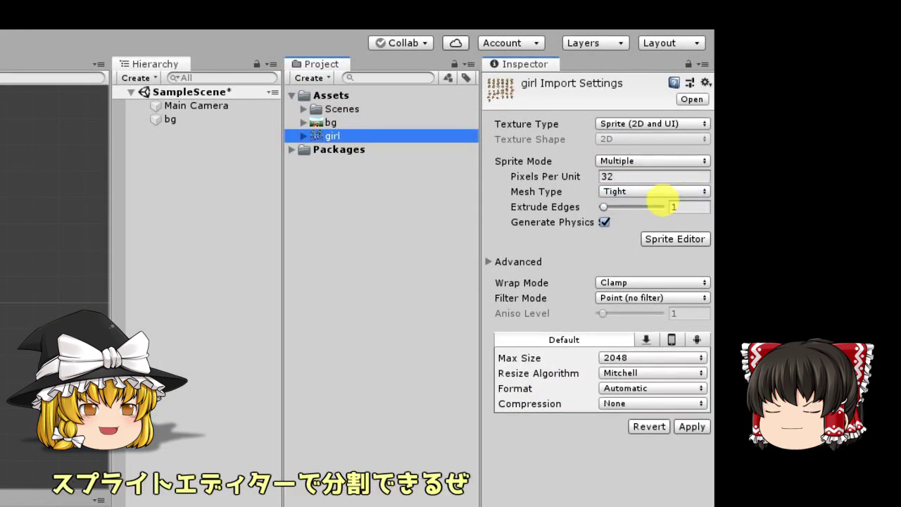
pyautogui.click(658, 240)
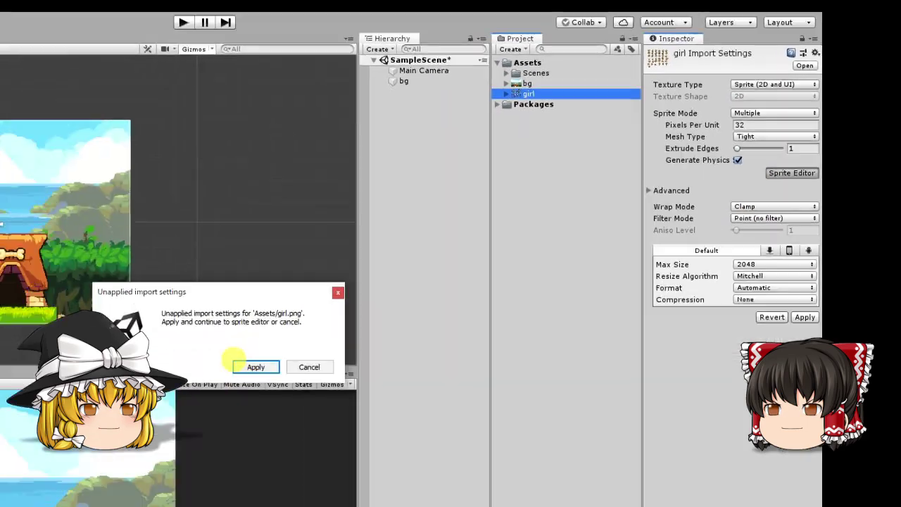
pyautogui.click(252, 364)
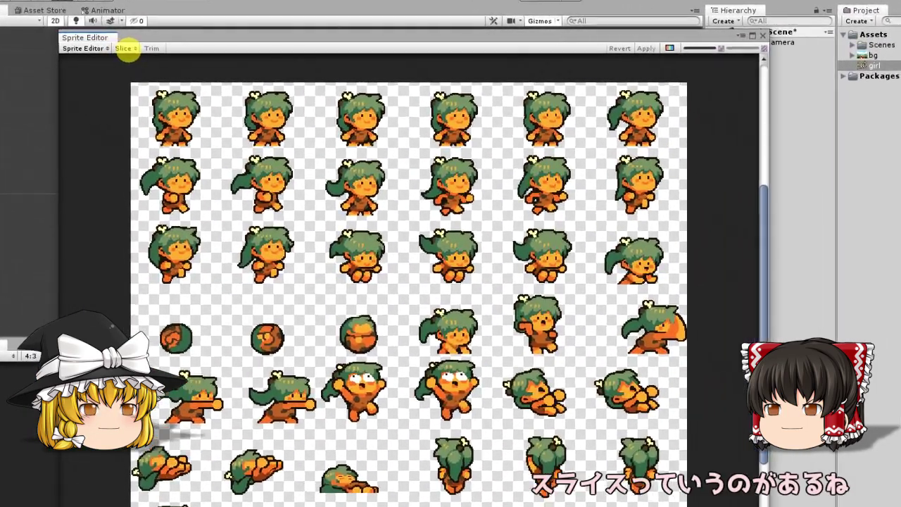
# Set up a Grid By Cell Count slice with Bottom pivot, 6 columns and 7 rows
pyautogui.click(117, 47)
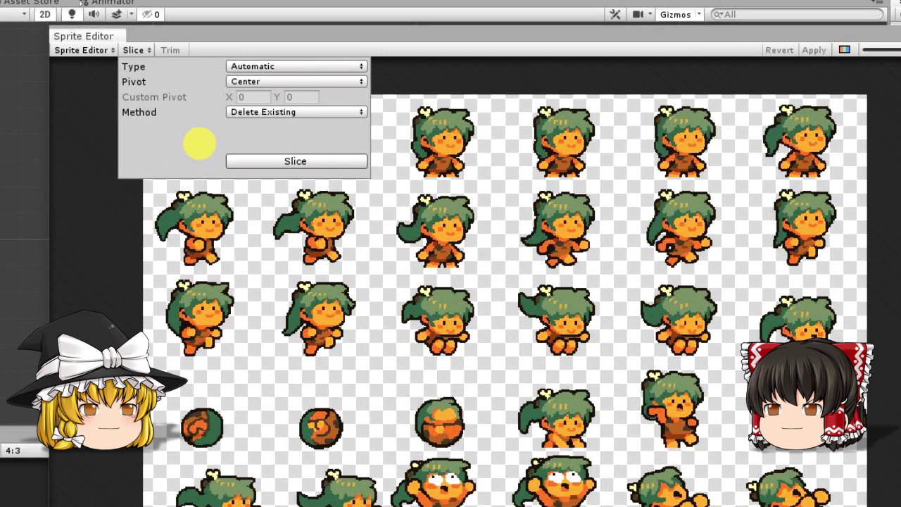
pyautogui.click(274, 66)
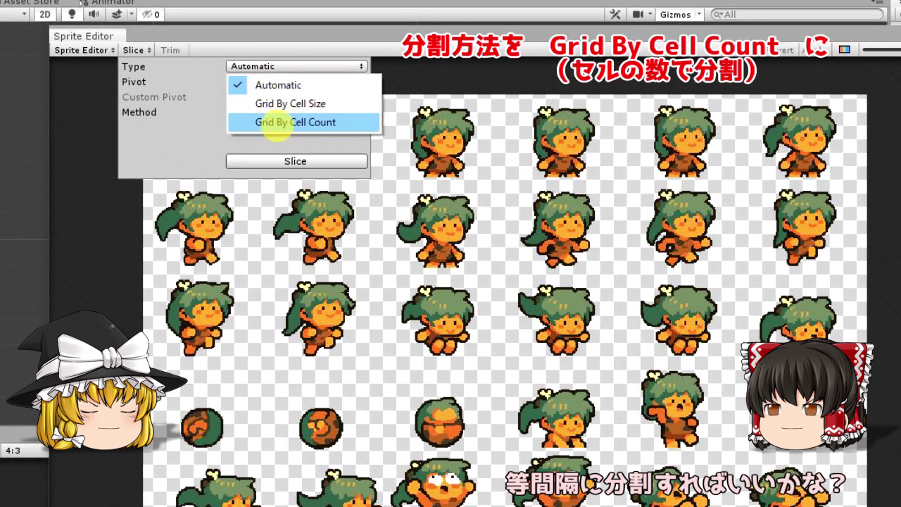
pyautogui.click(269, 123)
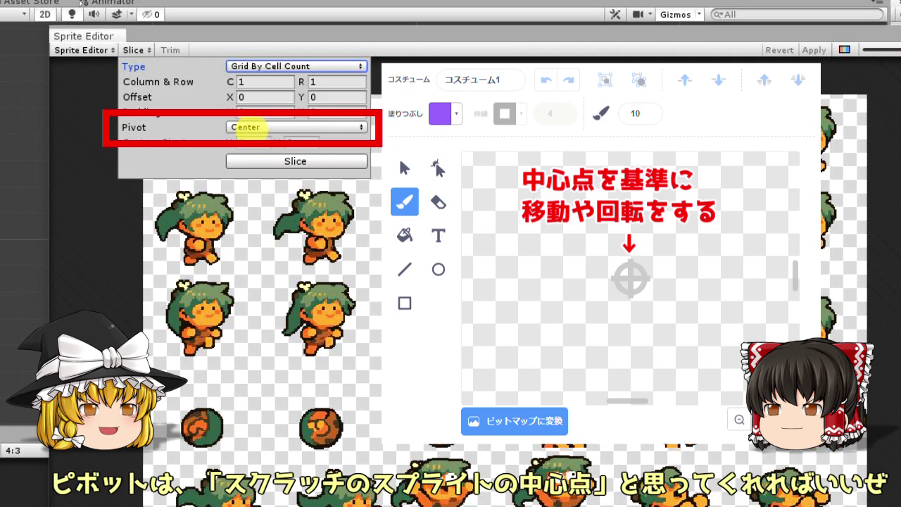
pyautogui.click(245, 126)
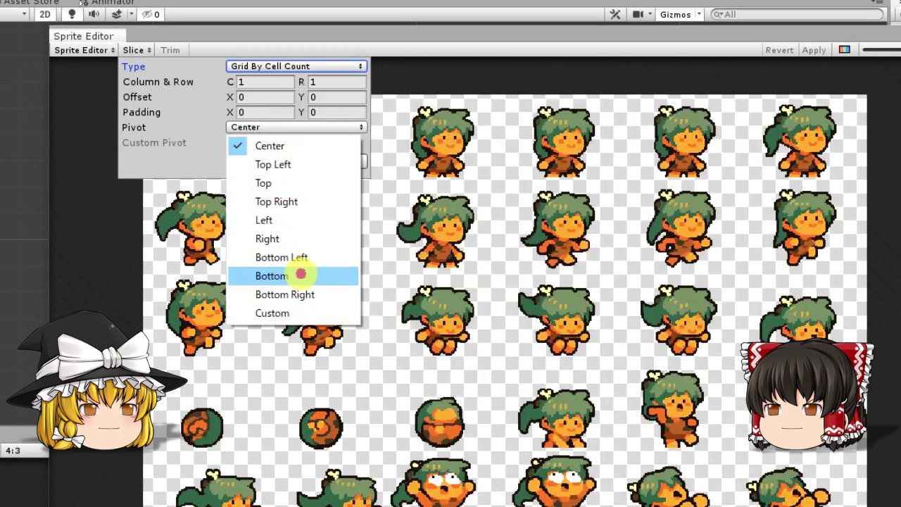
pyautogui.click(300, 275)
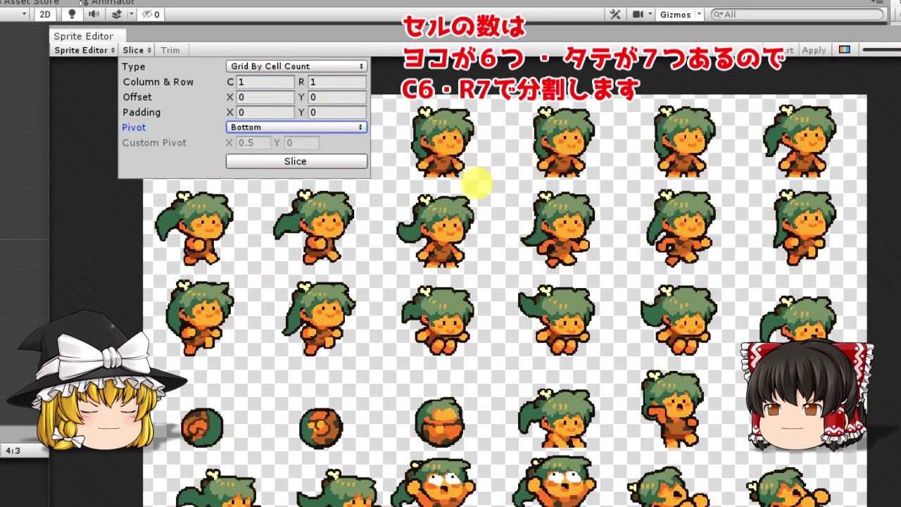
pyautogui.write('6')
pyautogui.press('Tab')
pyautogui.write('7')
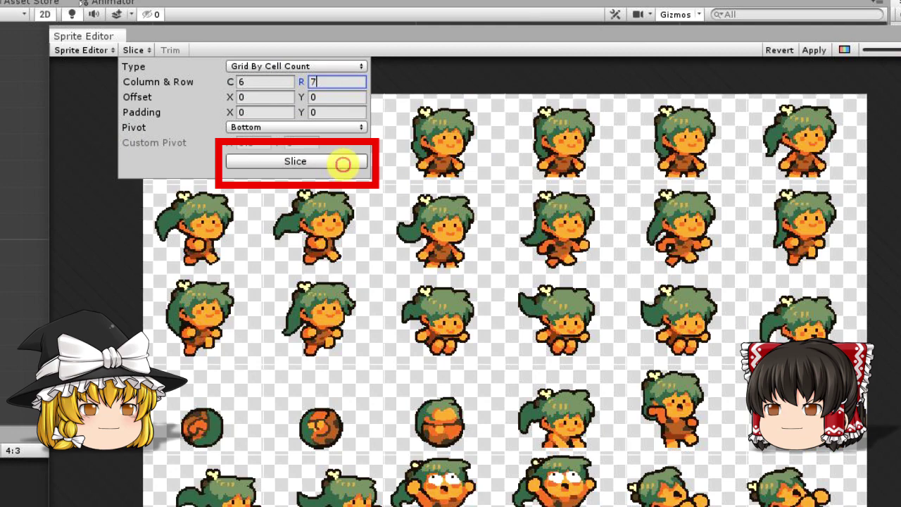
# Slice the sheet into the 6×7 grid and inspect a slice, raising its bottom edge to her feet
pyautogui.click(344, 162)
pyautogui.scroll(2, 443, 202)
pyautogui.scroll(3, 476, 264)
pyautogui.scroll(-2, 476, 265)
pyautogui.scroll(1, 629, 400)
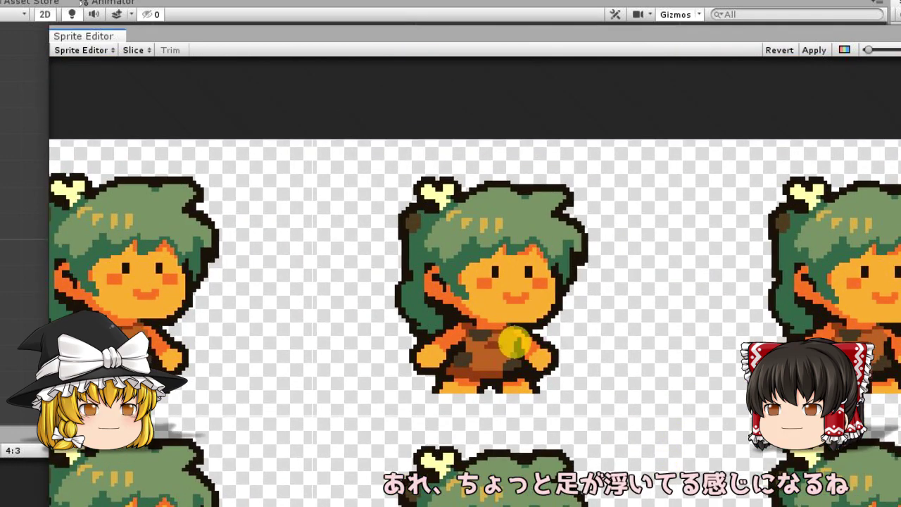
pyautogui.click(514, 342)
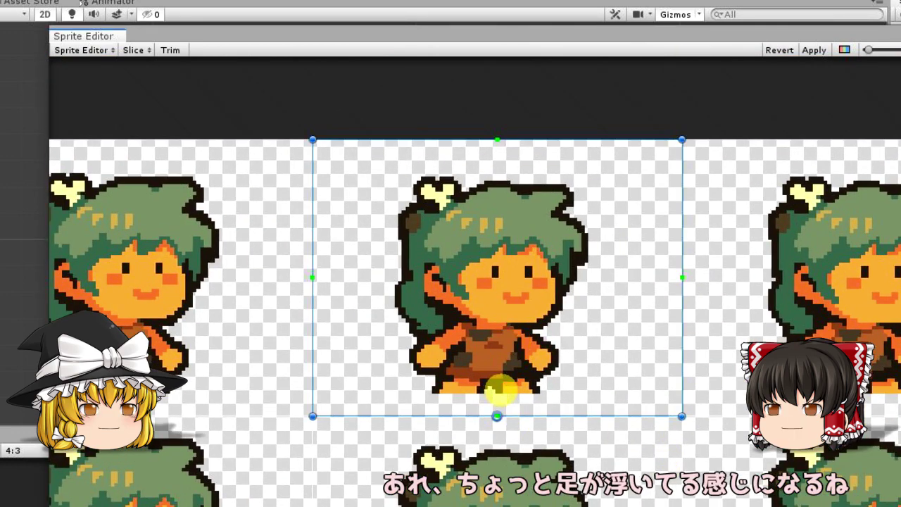
pyautogui.moveTo(496, 416); pyautogui.dragTo(499, 393)
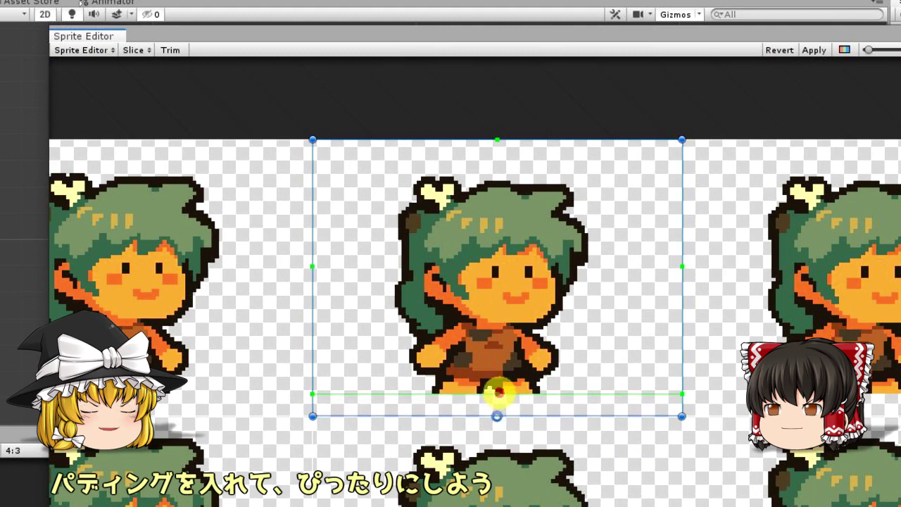
# Undo the slicing and re-slice the sheet with 6 px Y padding
pyautogui.hotkey('ctrl', 'z')
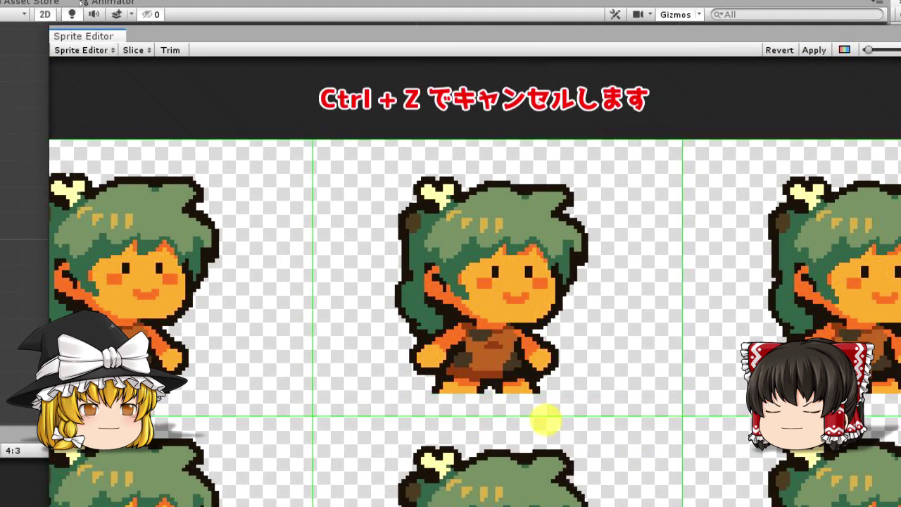
pyautogui.hotkey('ctrl', 'z')
pyautogui.click(136, 50)
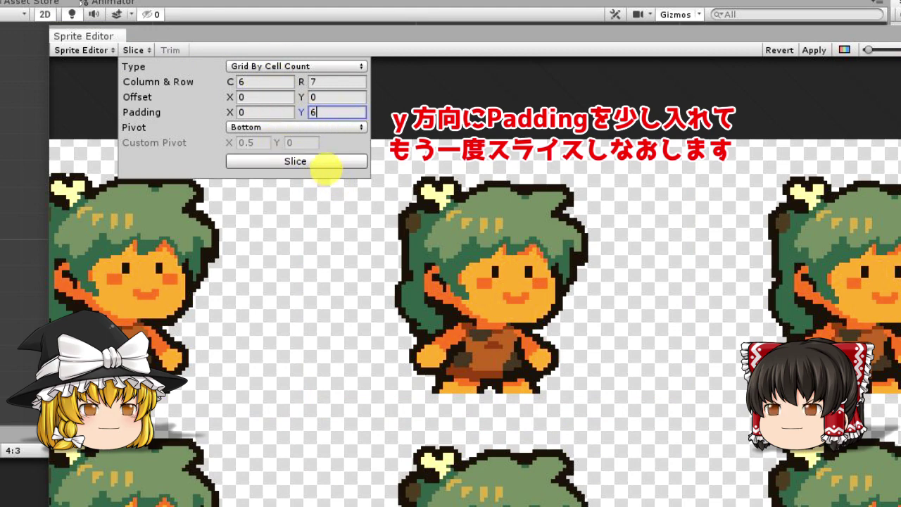
pyautogui.click(318, 160)
# Inspect several slices, then apply the new slicing and close the Sprite Editor
pyautogui.click(859, 299)
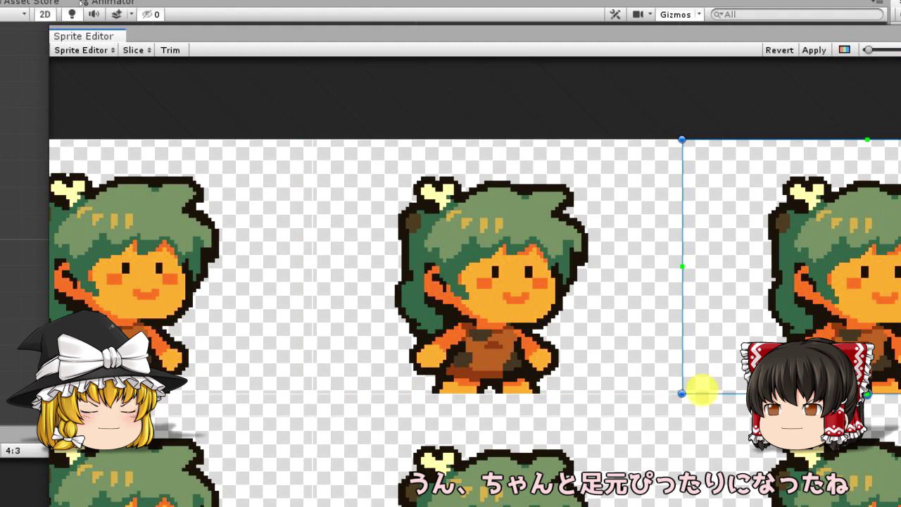
pyautogui.click(497, 461)
pyautogui.click(144, 273)
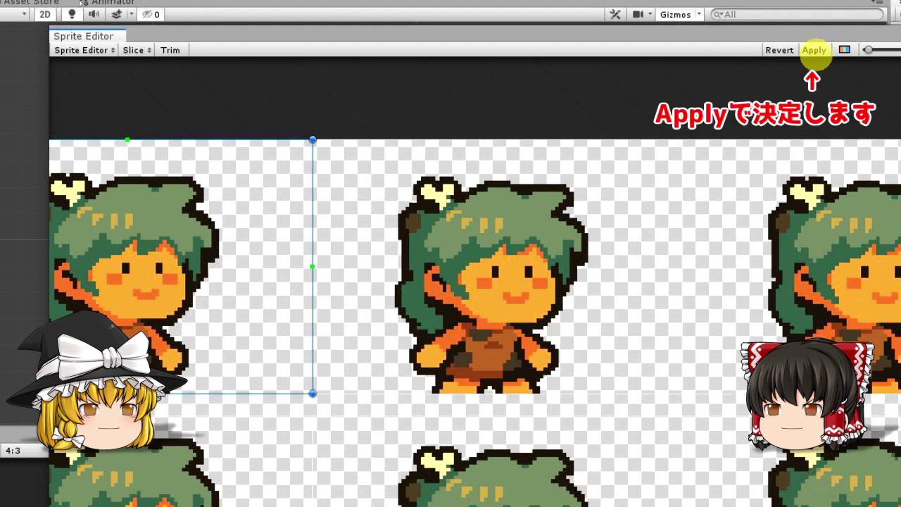
pyautogui.click(812, 51)
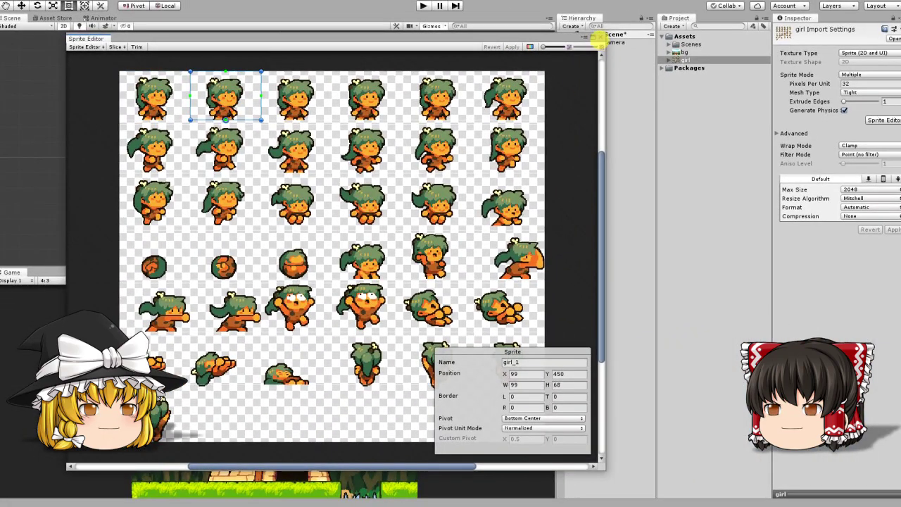
pyautogui.click(600, 39)
# Drop sprites girl_0–girl_4 into the scene and save the resulting animation as Idle
pyautogui.click(669, 59)
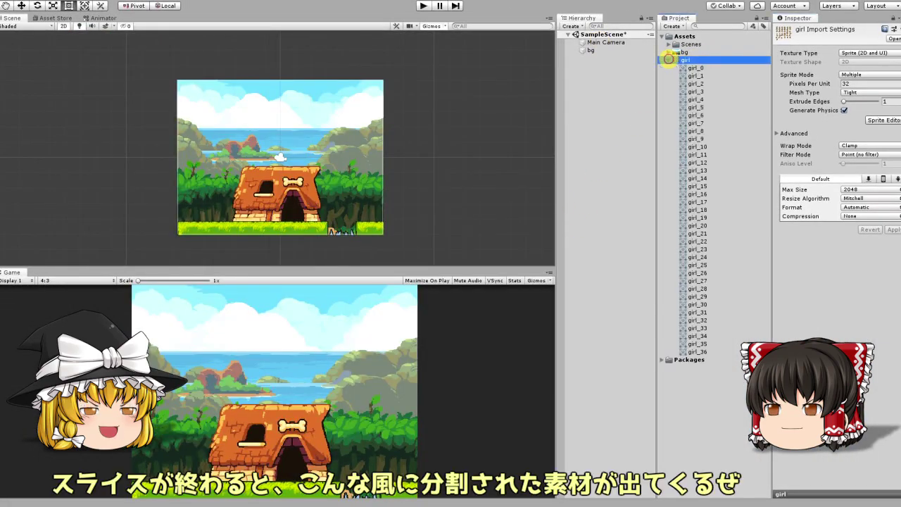
pyautogui.click(697, 67)
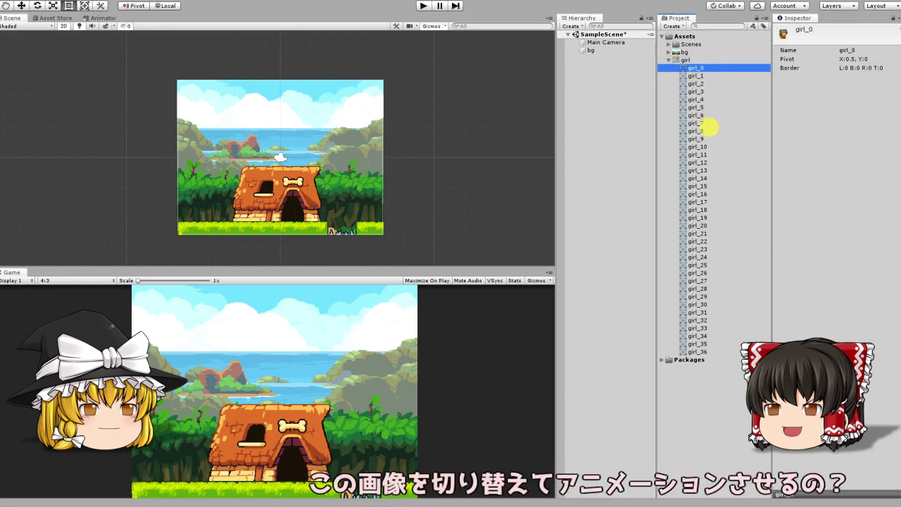
pyautogui.click(695, 75)
pyautogui.click(696, 99)
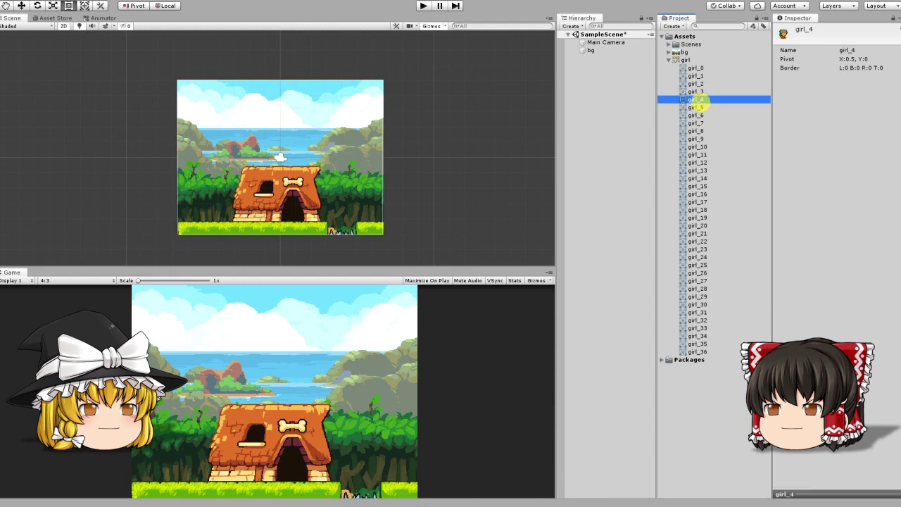
pyautogui.click(696, 67)
pyautogui.keyDown('shift'); pyautogui.click(698, 100); pyautogui.keyUp('shift')
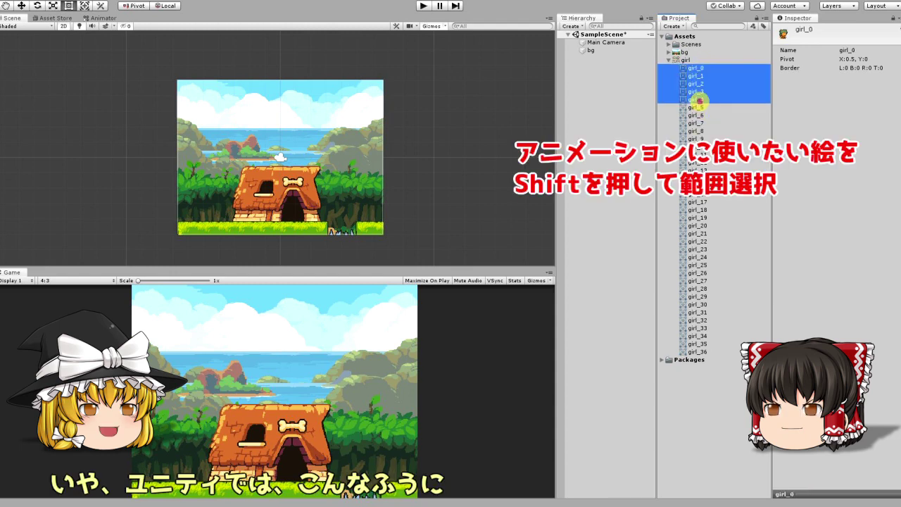
pyautogui.moveTo(686, 99)
pyautogui.mouseDown()
pyautogui.moveTo(422, 208)
pyautogui.moveTo(336, 224)
pyautogui.moveTo(203, 211)
pyautogui.mouseUp()
pyautogui.write('Idle')
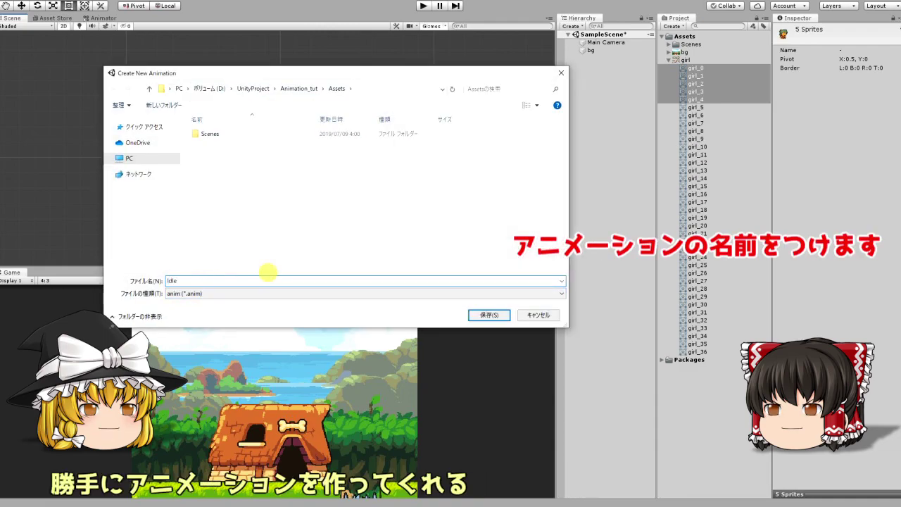
pyautogui.press('Return')
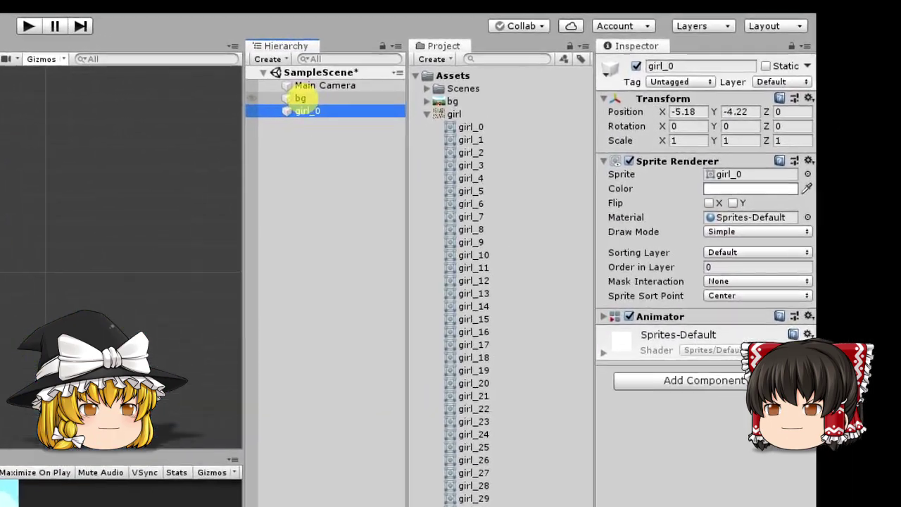
# Add bg and player sorting layers from the background's Sprite Renderer
pyautogui.click(437, 74)
pyautogui.click(704, 267)
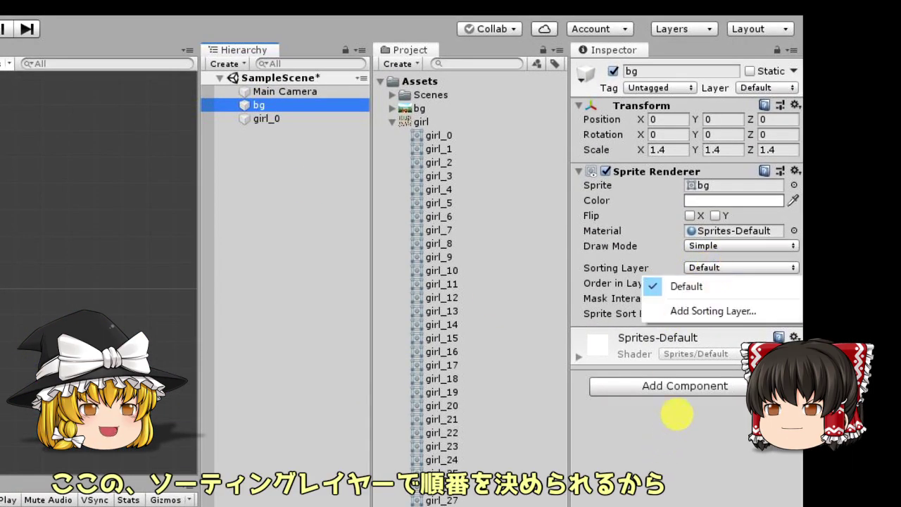
pyautogui.click(769, 310)
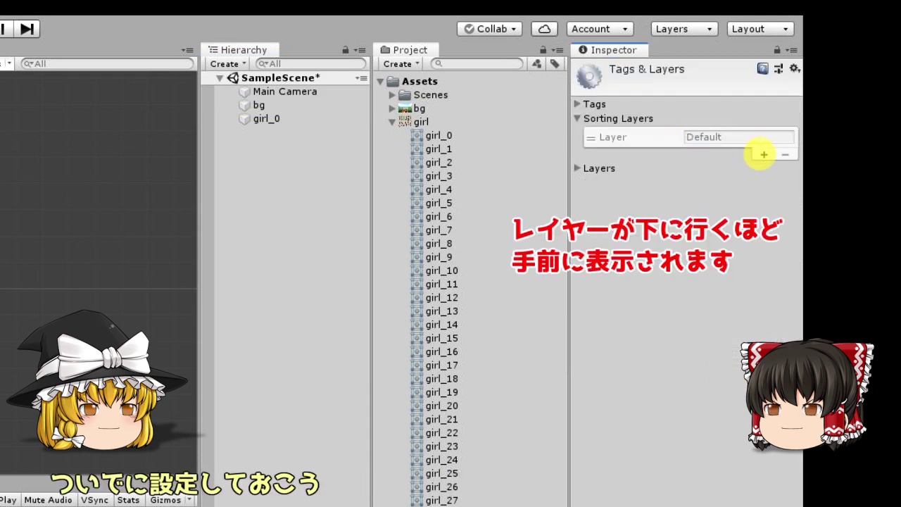
pyautogui.click(763, 169)
pyautogui.write('bg')
pyautogui.click(763, 169)
pyautogui.click(781, 168)
pyautogui.write('player')
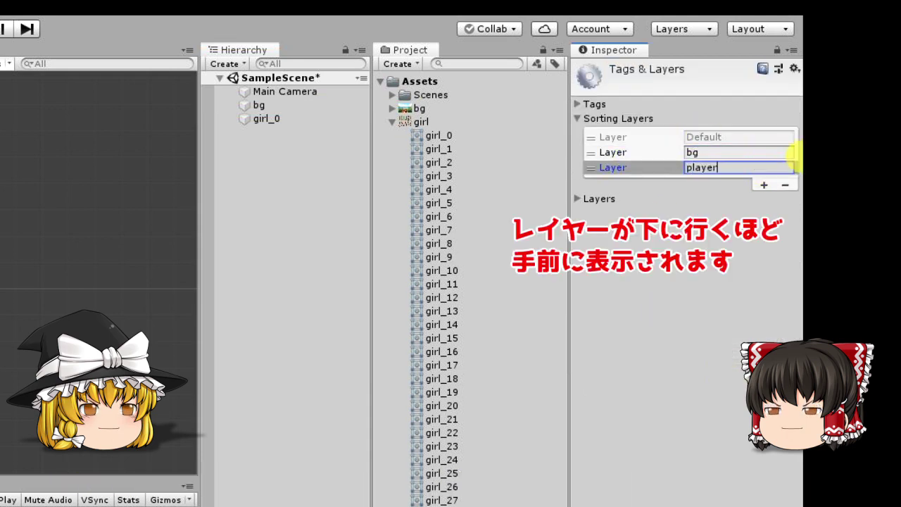
# Put the background on the bg sorting layer and girl_0 on the player layer
pyautogui.click(267, 105)
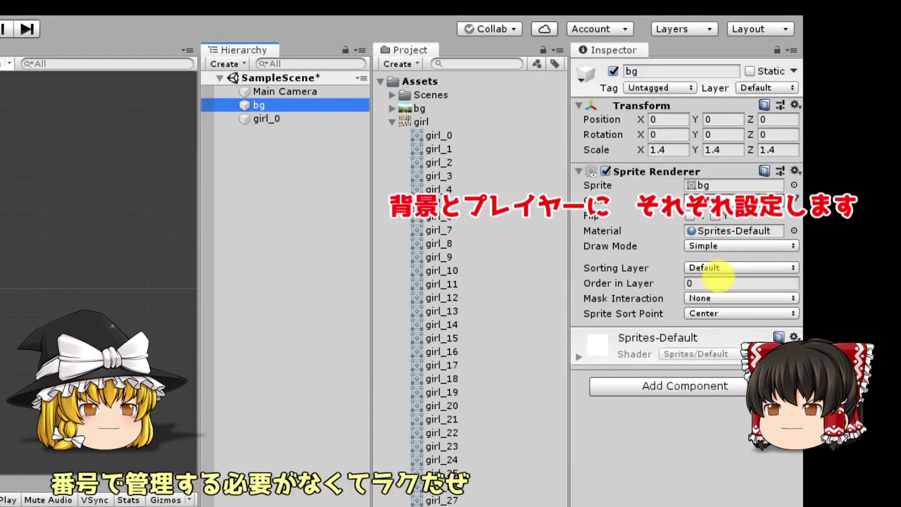
pyautogui.click(714, 268)
pyautogui.click(714, 305)
pyautogui.click(266, 118)
pyautogui.click(739, 268)
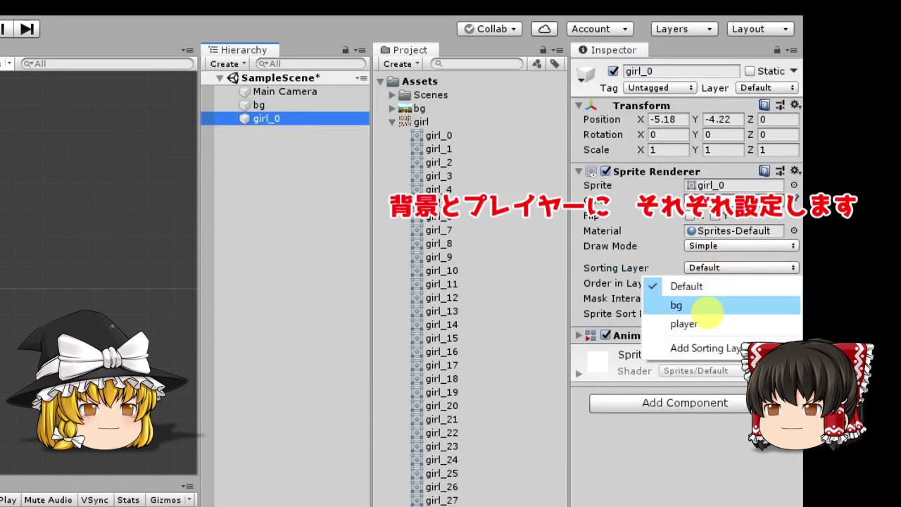
pyautogui.click(725, 322)
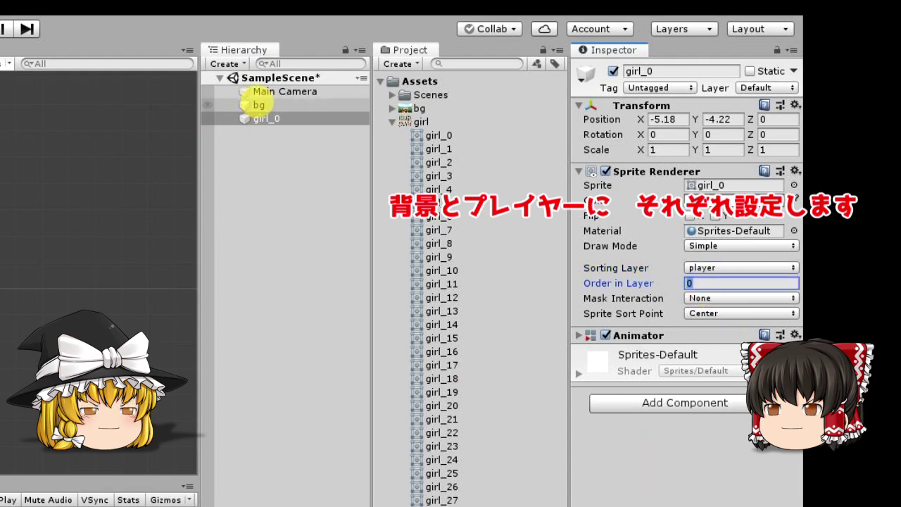
# Check the bg and girl_0 settings, then select sprites girl_5 to girl_10
pyautogui.click(253, 105)
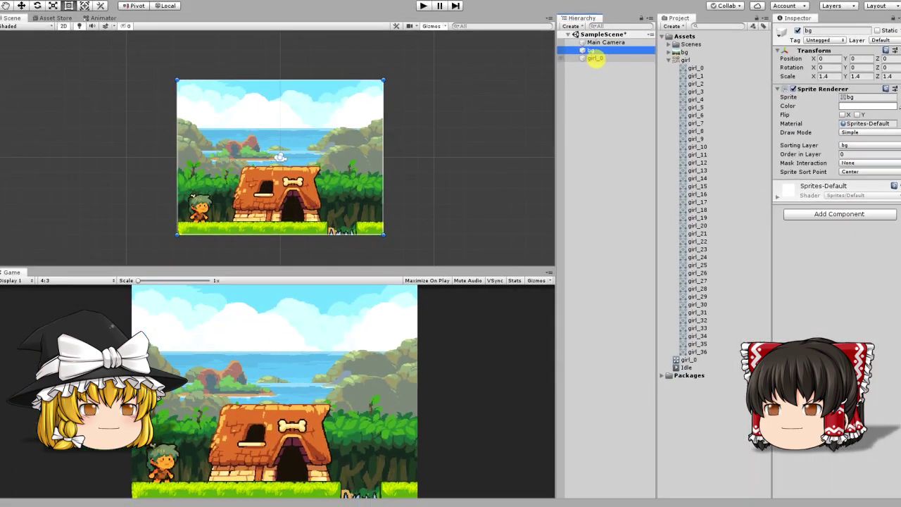
pyautogui.click(596, 59)
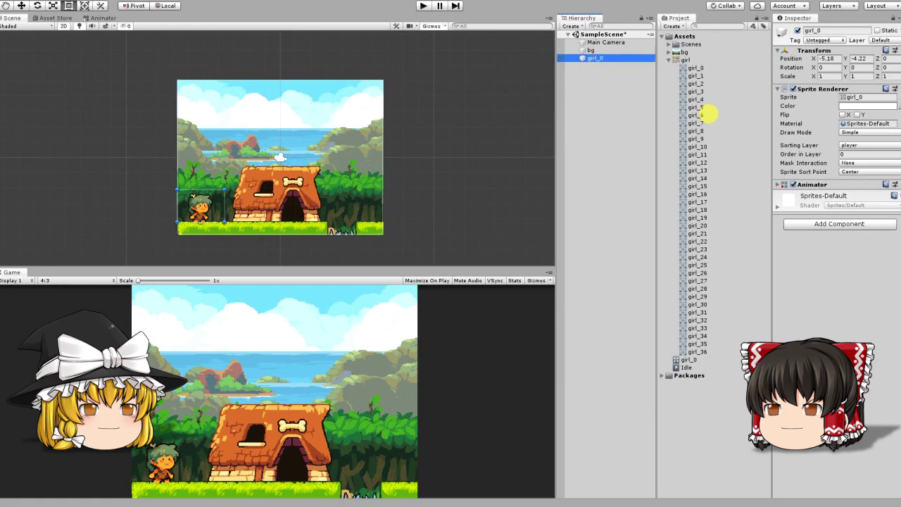
pyautogui.click(707, 109)
pyautogui.keyDown('shift'); pyautogui.click(699, 146); pyautogui.keyUp('shift')
# Drop sprites girl_5–girl_10 into the scene and save the animation as Walk
pyautogui.moveTo(700, 146); pyautogui.dragTo(278, 198)
pyautogui.moveTo(243, 222); pyautogui.dragTo(243, 221)
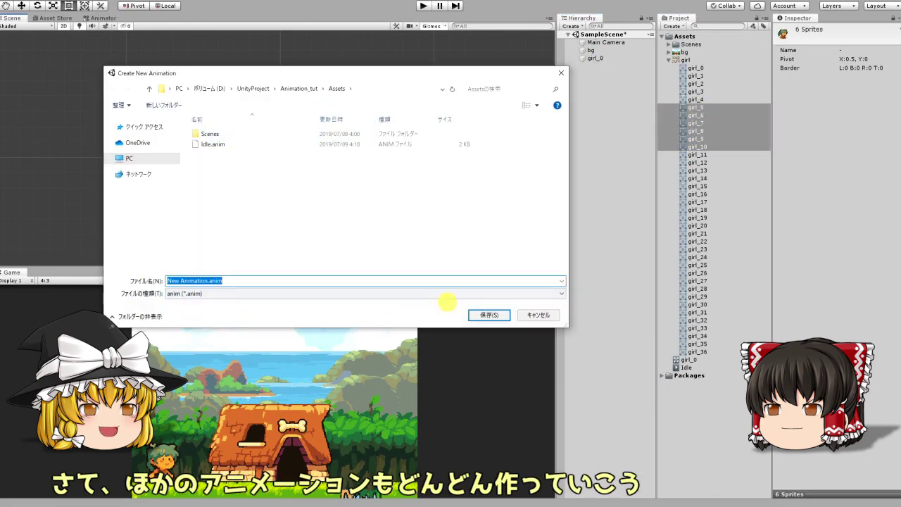
pyautogui.write('alk')
pyautogui.press('Return')
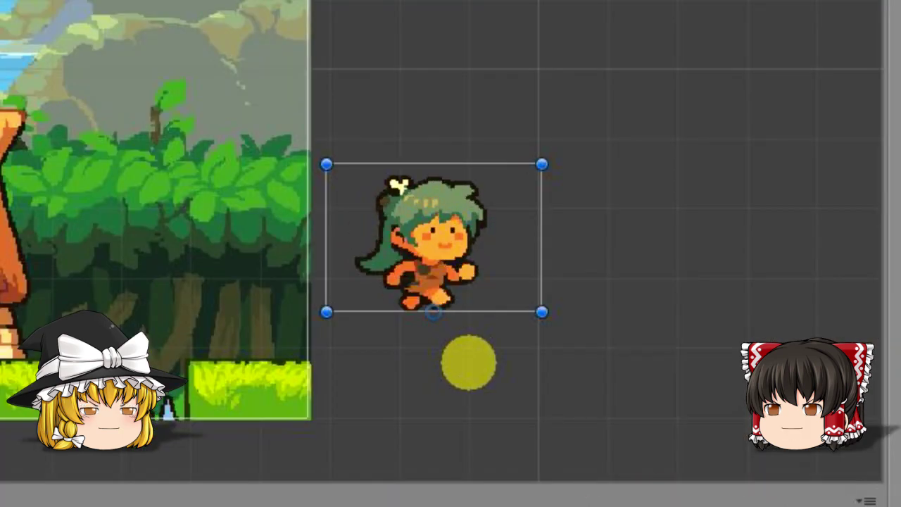
# Create a Jump animation from sprites girl_11–girl_13 in the scene
pyautogui.click(705, 155)
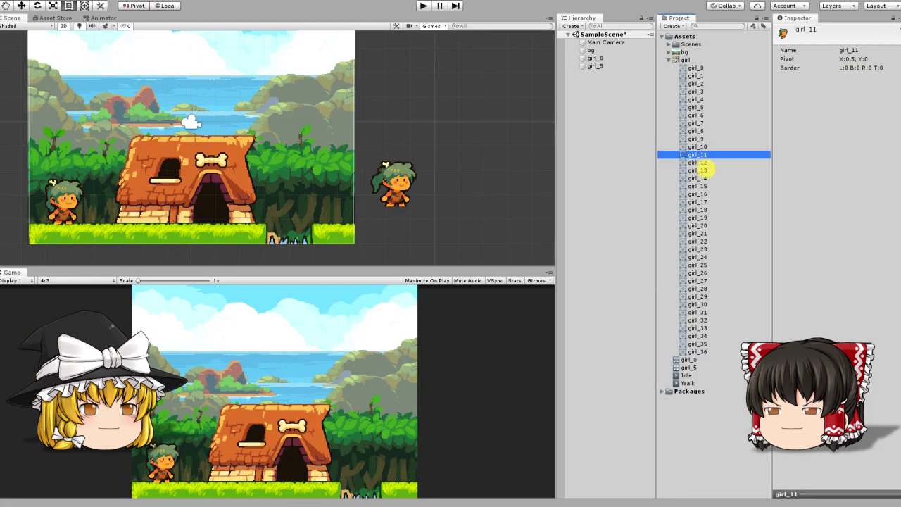
pyautogui.keyDown('shift'); pyautogui.click(705, 169); pyautogui.keyUp('shift')
pyautogui.moveTo(695, 162); pyautogui.dragTo(445, 187)
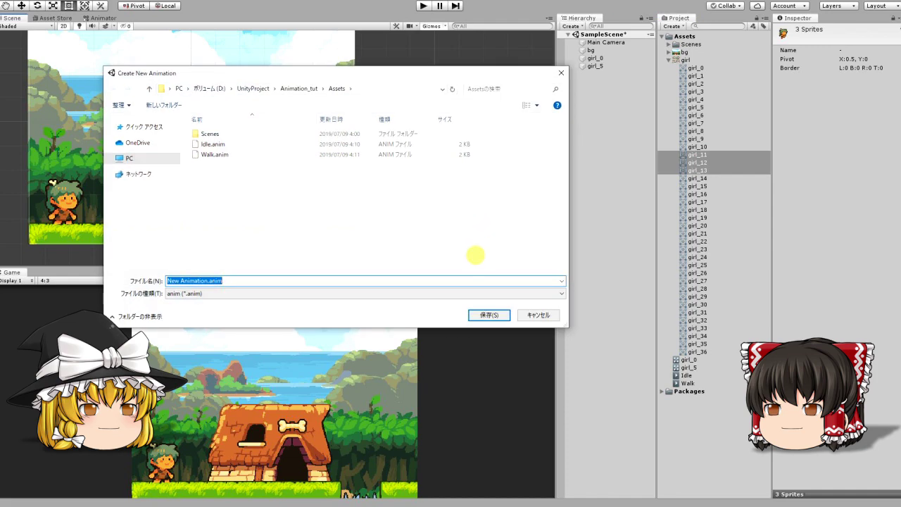
pyautogui.press('Return')
# Create a Fall animation from sprites girl_14–girl_16 in the scene
pyautogui.click(422, 7)
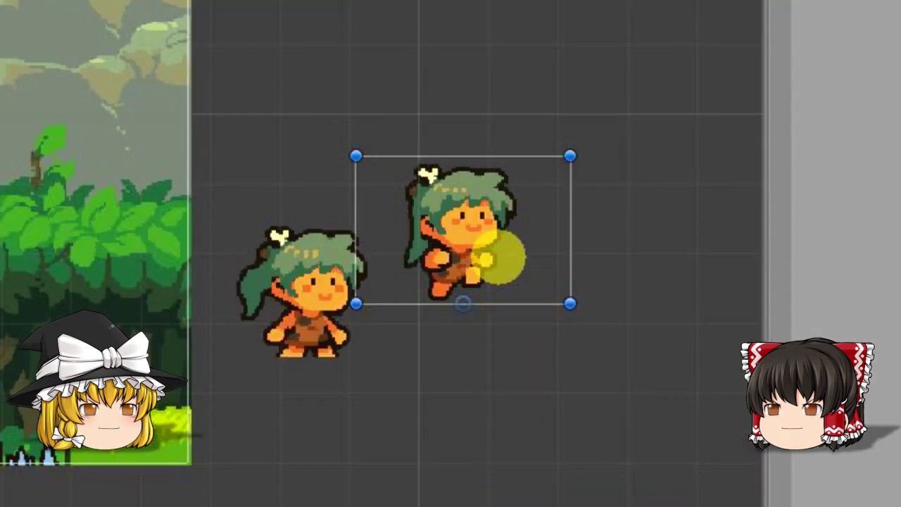
pyautogui.click(702, 193)
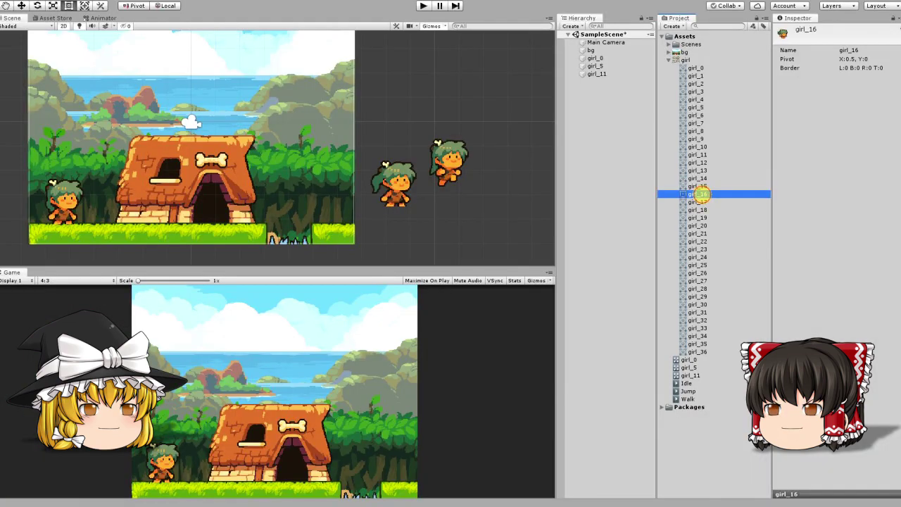
pyautogui.keyDown('shift'); pyautogui.click(698, 180); pyautogui.keyUp('shift')
pyautogui.moveTo(698, 180); pyautogui.dragTo(522, 232)
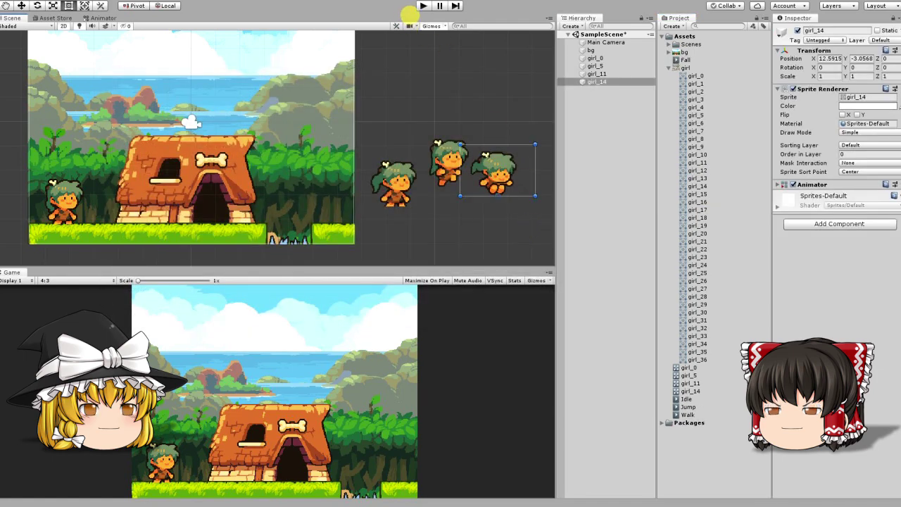
# Run the game to preview the animations, then stop and collapse the sprite list
pyautogui.click(422, 6)
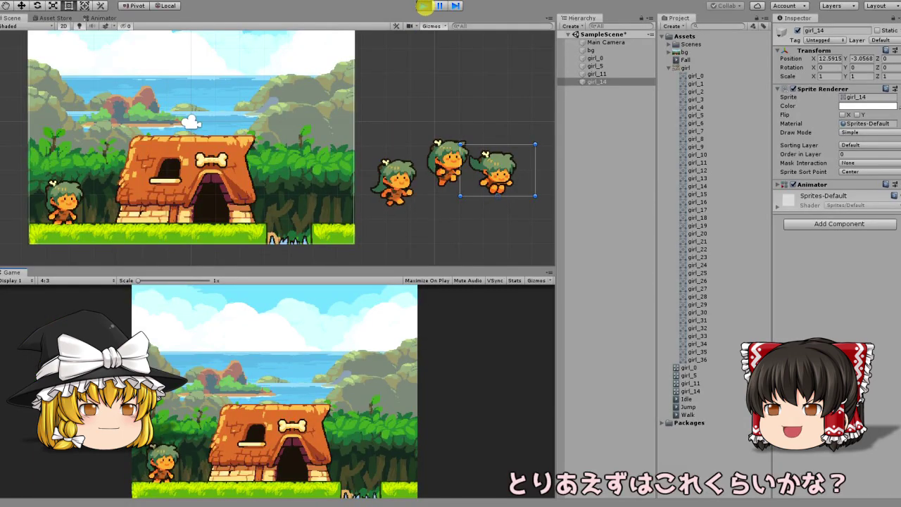
pyautogui.click(423, 5)
pyautogui.click(668, 68)
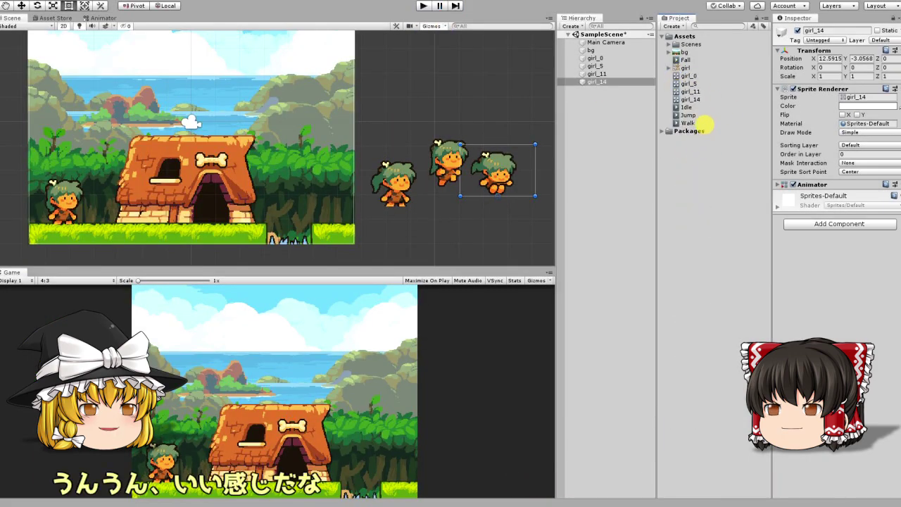
# Review the Fall, Idle, Jump and Walk clips, then delete the girl_5, girl_11 and girl_14 objects
pyautogui.click(684, 60)
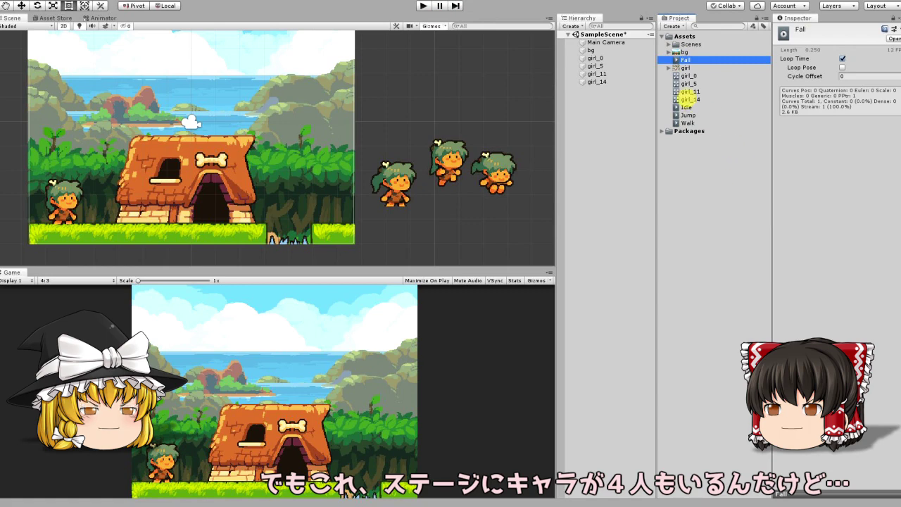
pyautogui.click(690, 105)
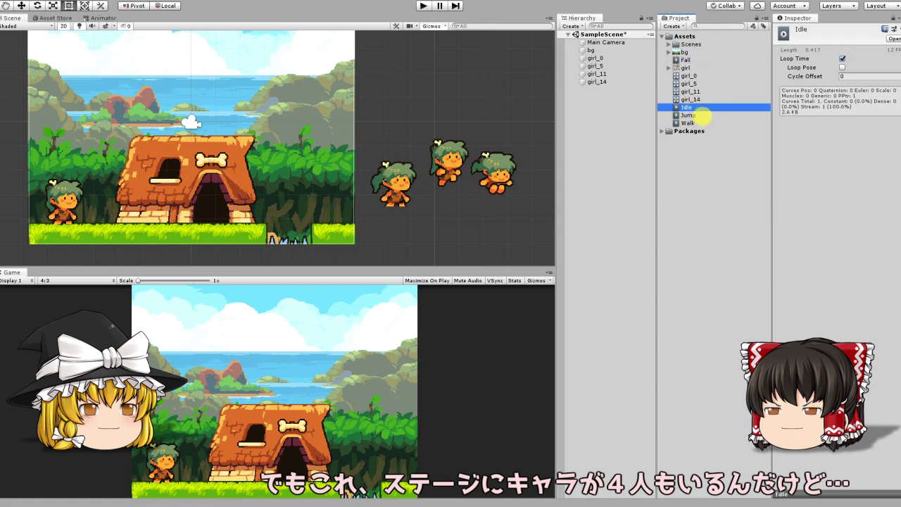
pyautogui.click(703, 116)
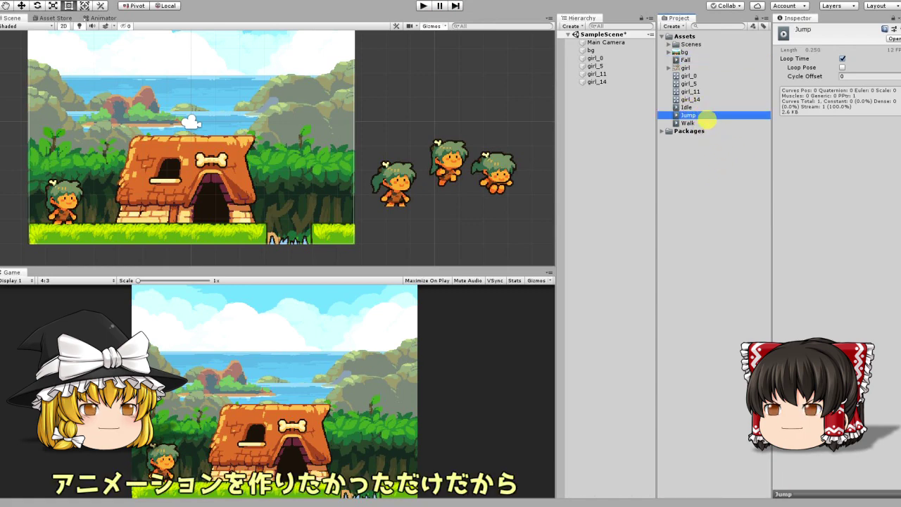
pyautogui.click(705, 121)
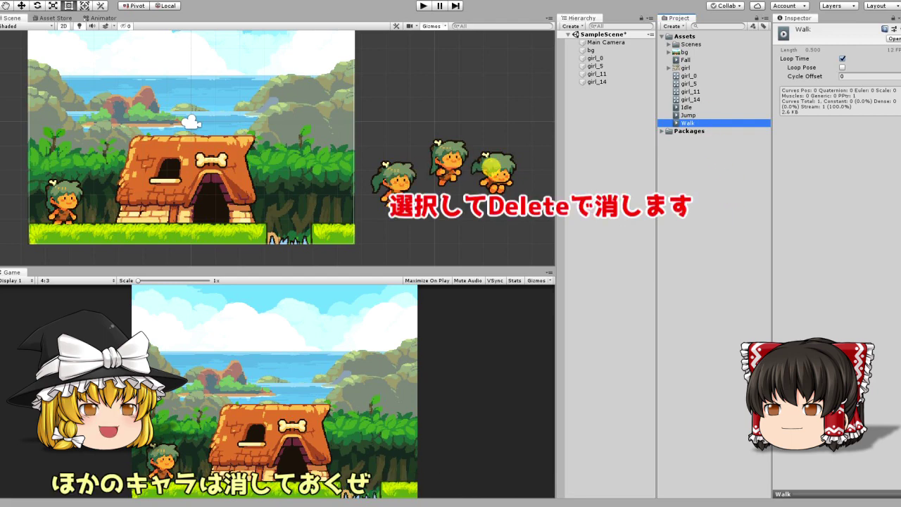
pyautogui.click(595, 66)
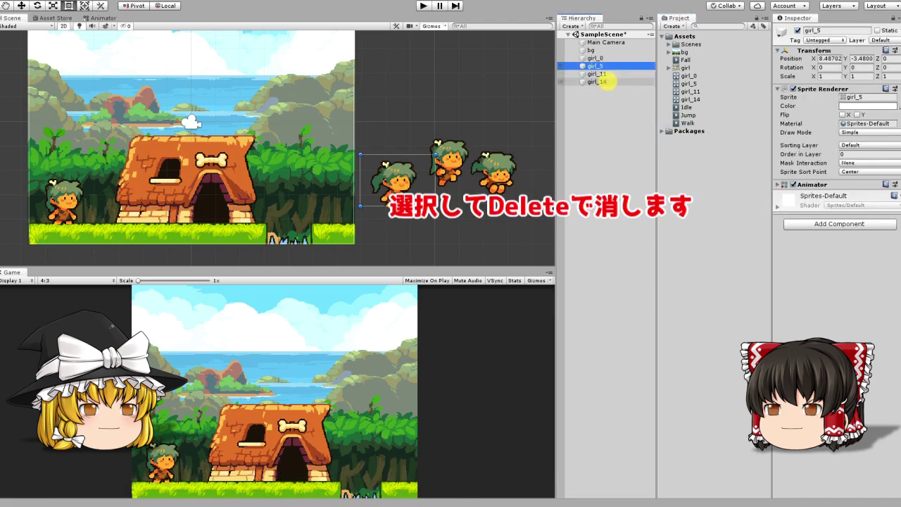
pyautogui.keyDown('shift'); pyautogui.click(605, 82); pyautogui.keyUp('shift')
pyautogui.press('Delete')
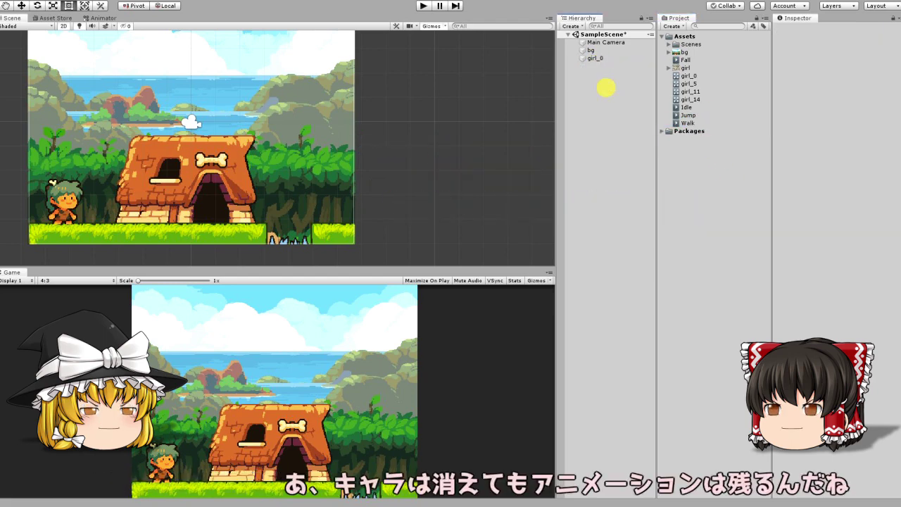
# Delete the girl_5, girl_11 and girl_14 animator controller assets
pyautogui.click(690, 83)
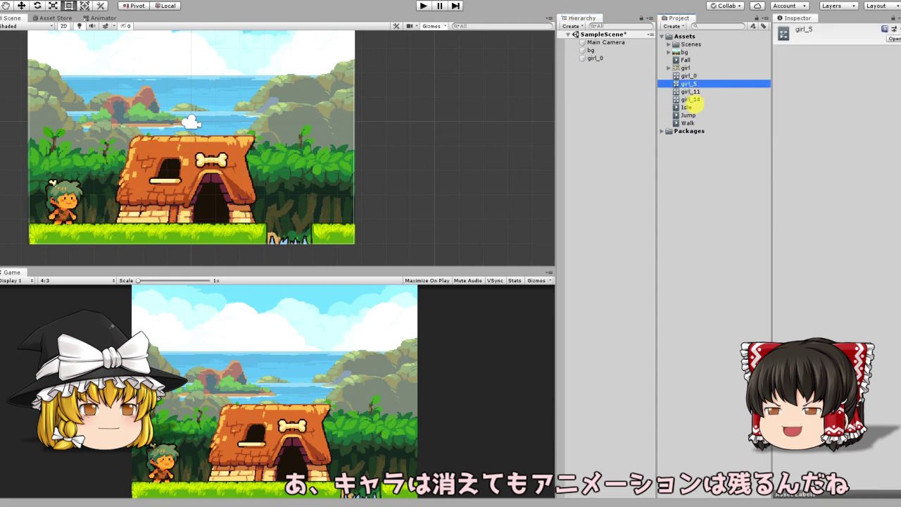
pyautogui.keyDown('shift'); pyautogui.click(690, 99); pyautogui.keyUp('shift')
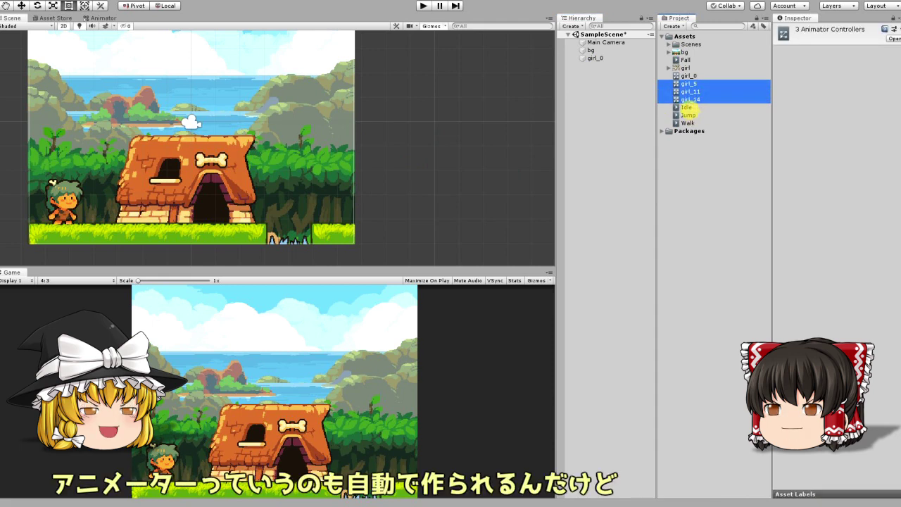
pyautogui.press('Delete')
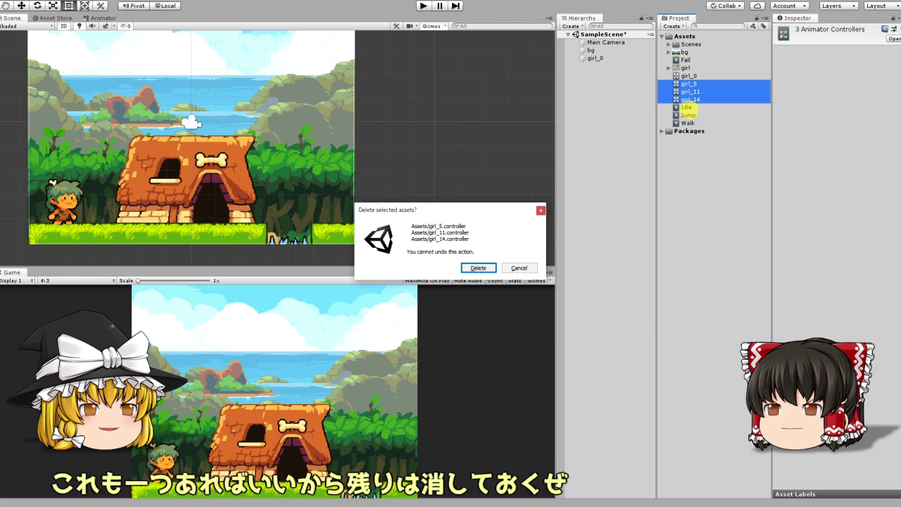
pyautogui.press('Return')
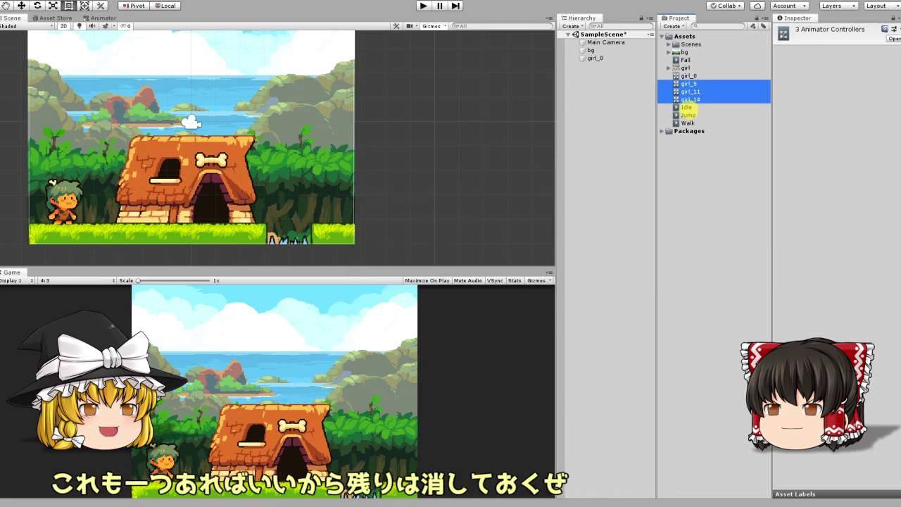
# Rename the girl_0 scene object to Player
pyautogui.click(593, 59)
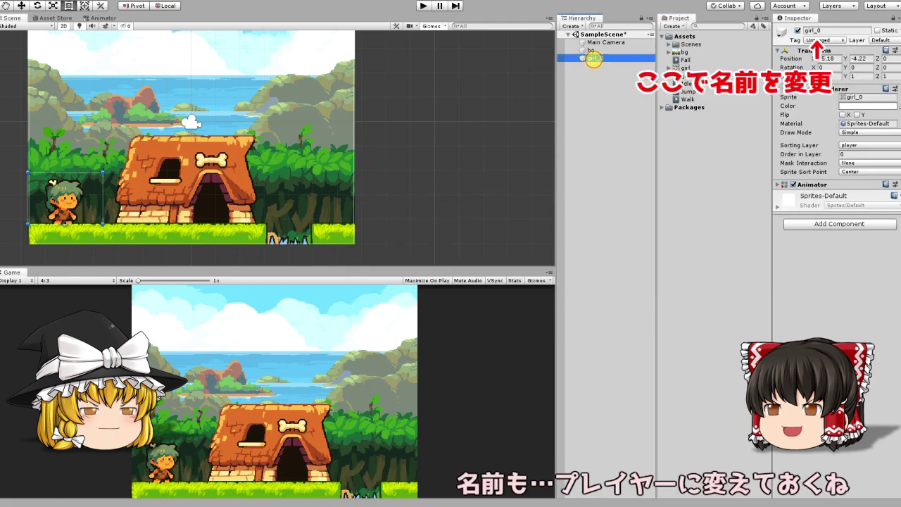
pyautogui.click(825, 30)
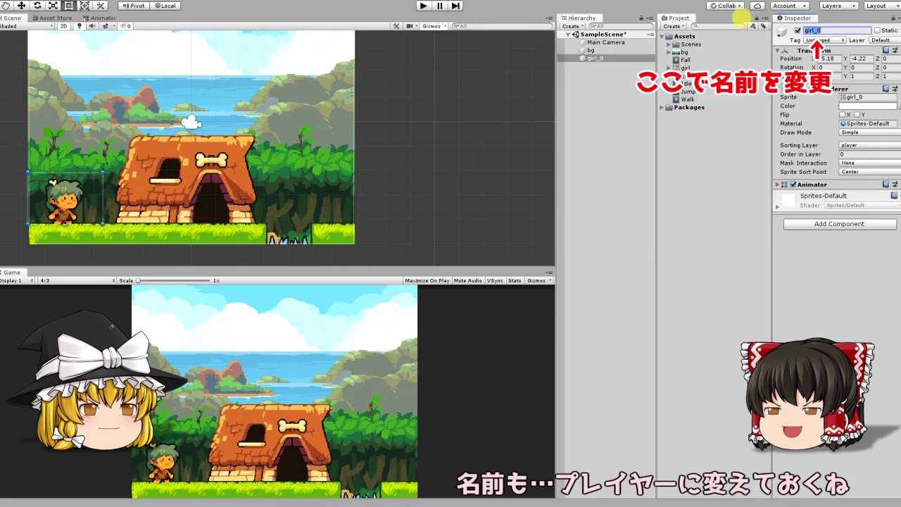
pyautogui.write('Player')
pyautogui.press('Return')
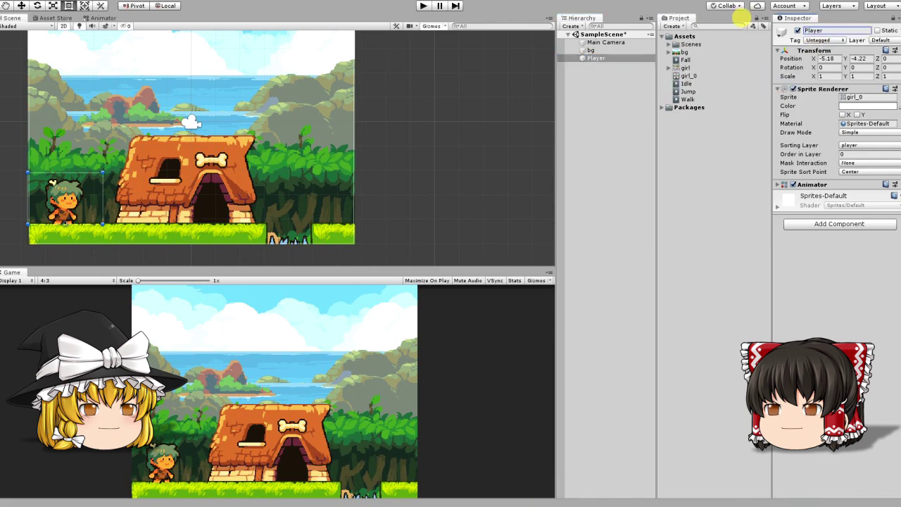
# Rename the girl_0 animator controller asset to Player
pyautogui.click(694, 75)
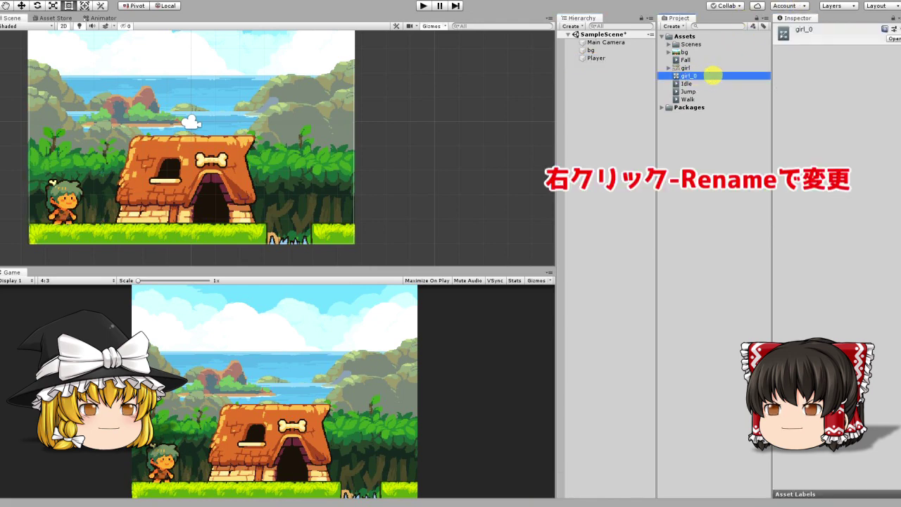
pyautogui.rightClick(712, 76)
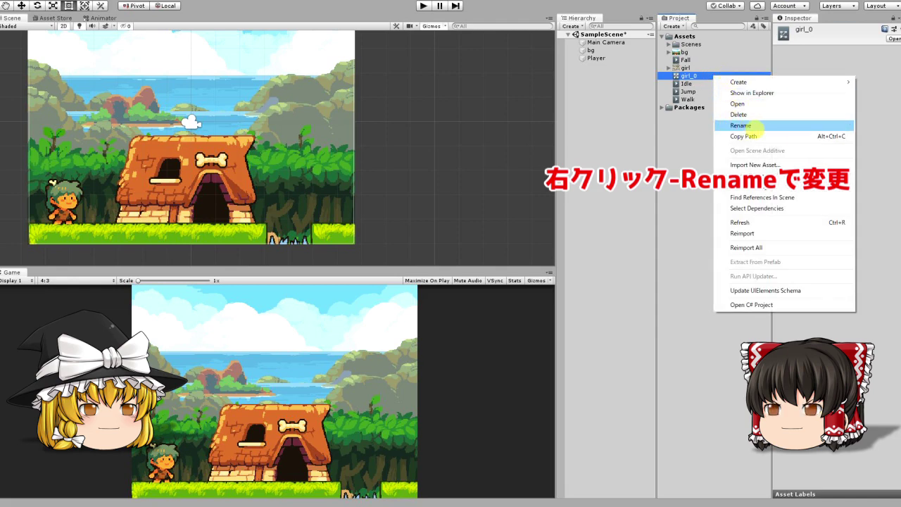
pyautogui.click(741, 125)
pyautogui.write('Player')
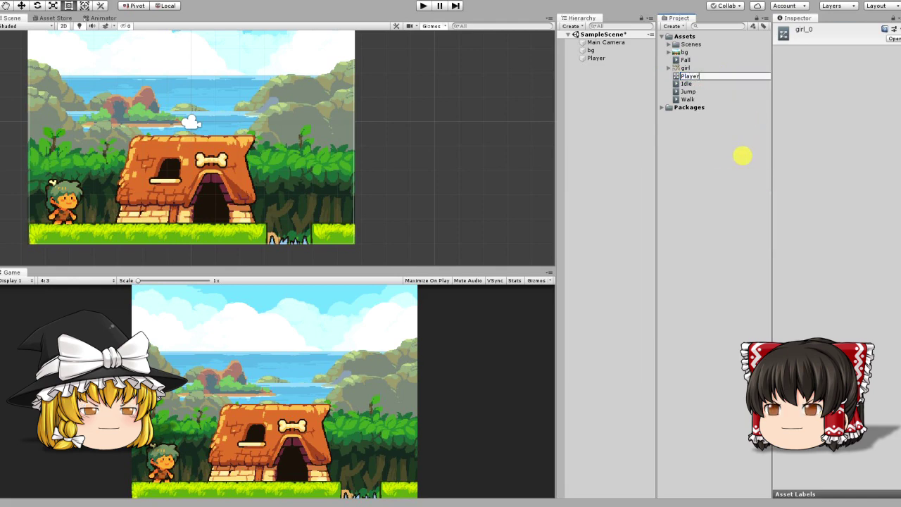
pyautogui.press('Return')
pyautogui.moveTo(408, 175); pyautogui.dragTo(500, 176, button='middle')
pyautogui.moveTo(493, 269); pyautogui.dragTo(496, 212)
# Open the Player controller's Animator graph and place the Idle state below Entry
pyautogui.doubleClick(690, 91)
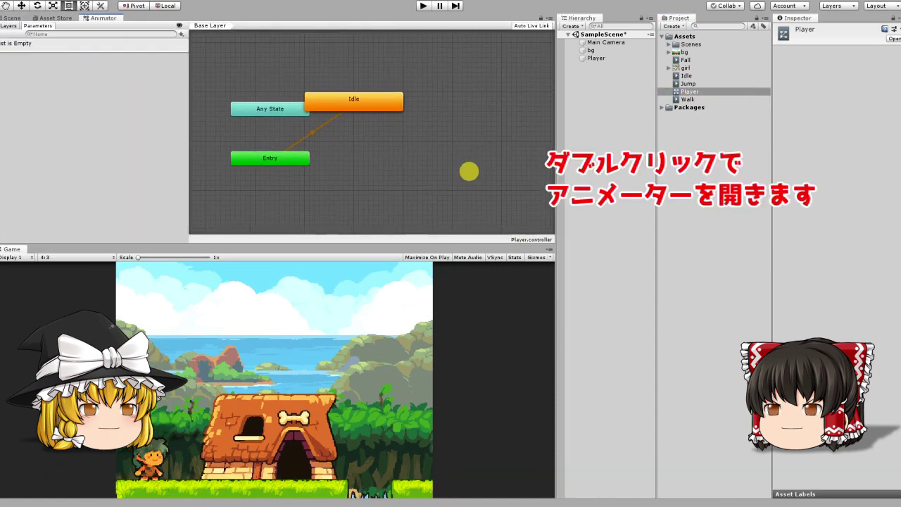
pyautogui.moveTo(387, 102)
pyautogui.mouseDown()
pyautogui.moveTo(392, 176)
pyautogui.moveTo(371, 195)
pyautogui.mouseUp()
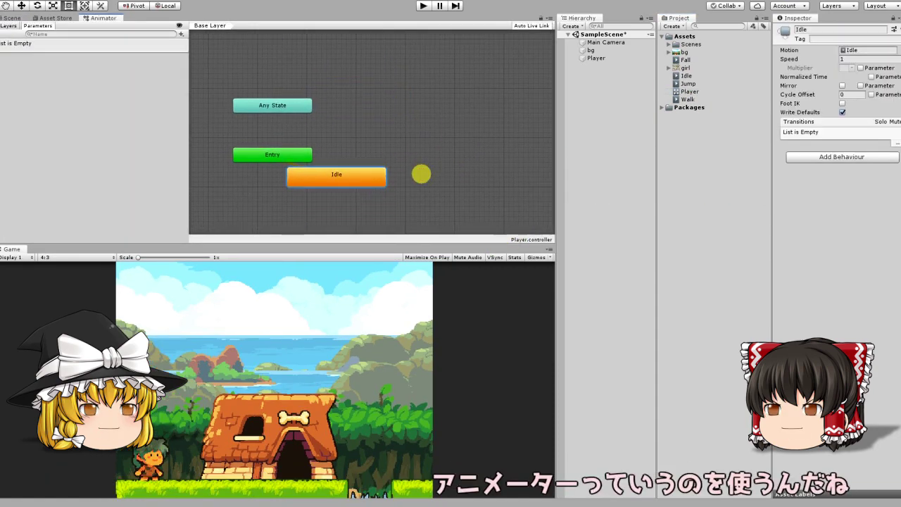
pyautogui.moveTo(420, 173); pyautogui.dragTo(410, 108, button='middle')
pyautogui.moveTo(353, 119); pyautogui.dragTo(323, 140)
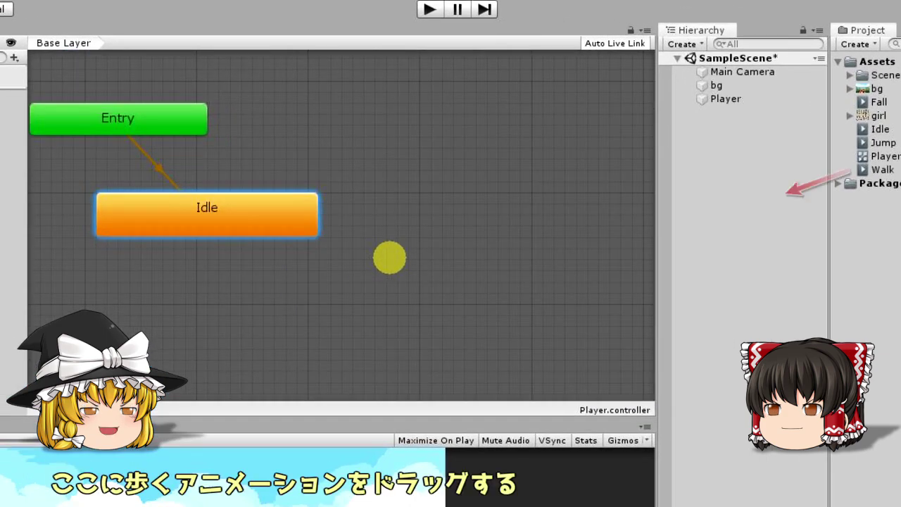
# Add the Walk clip as a state beside Idle and draw an Idle→Walk transition
pyautogui.moveTo(881, 170); pyautogui.dragTo(500, 212)
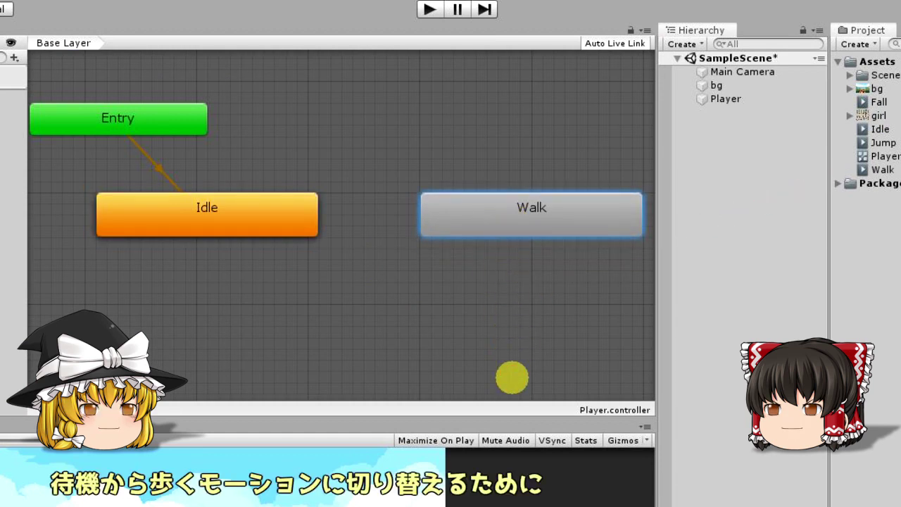
pyautogui.click(302, 221)
pyautogui.rightClick(302, 221)
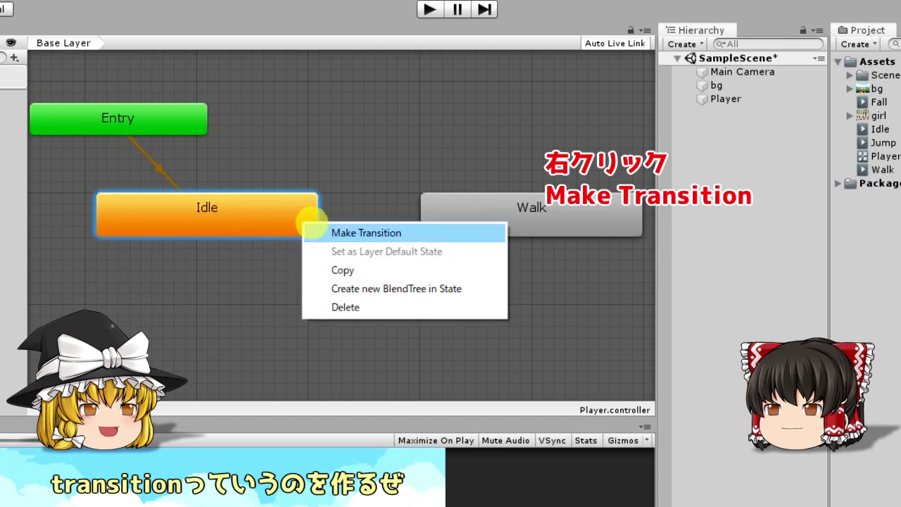
pyautogui.click(334, 231)
pyautogui.click(422, 226)
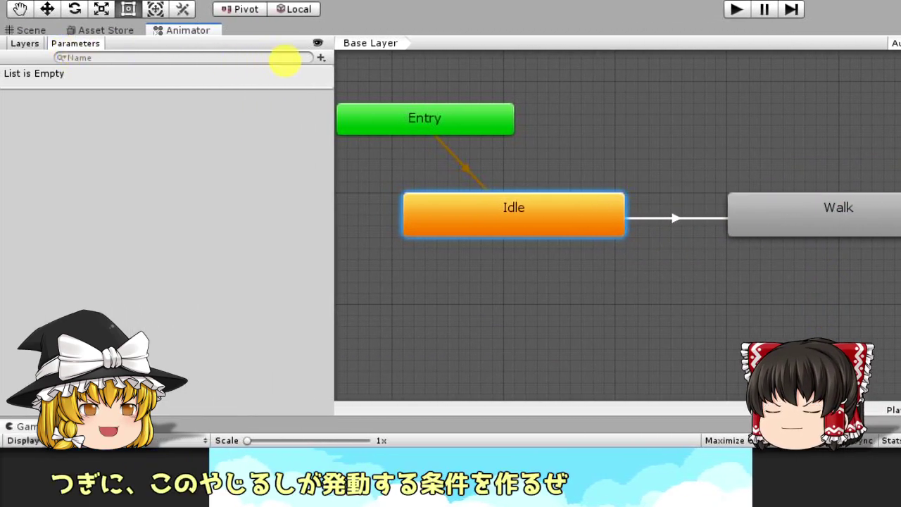
# Add a Float parameter named Speed to the animator
pyautogui.click(320, 57)
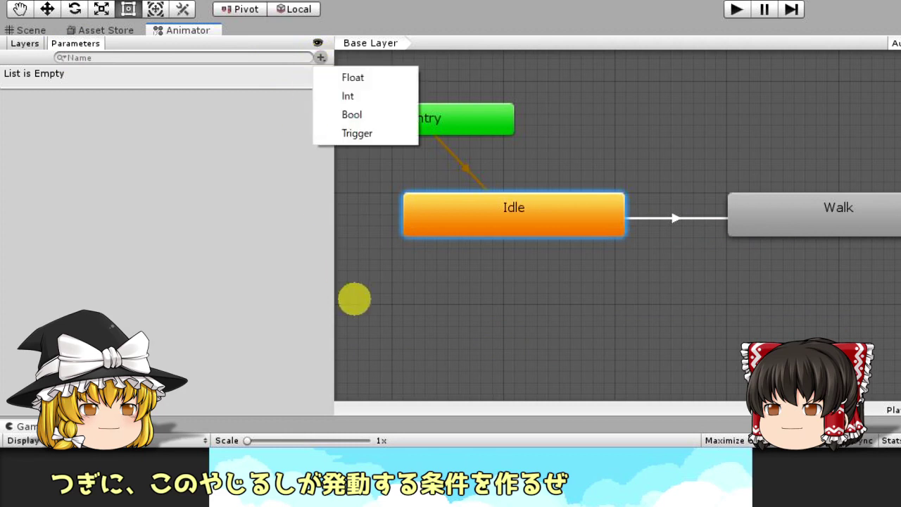
pyautogui.click(392, 78)
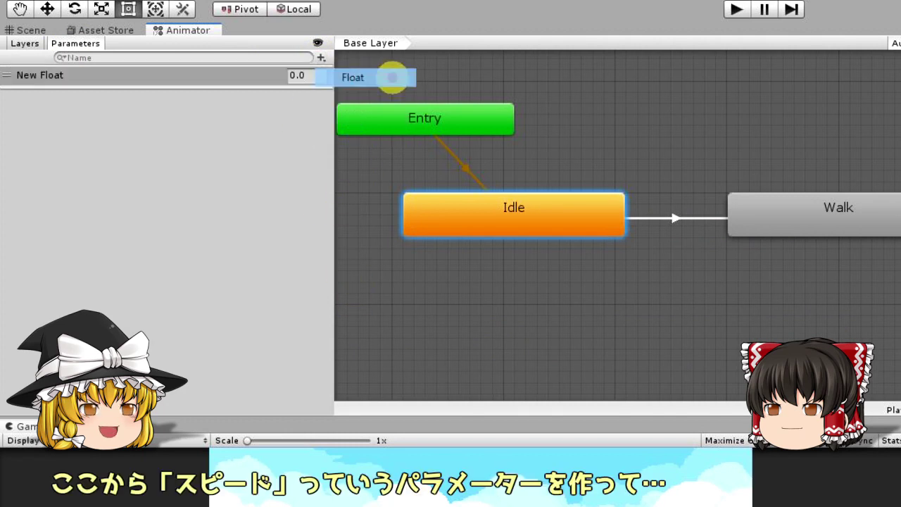
pyautogui.write('Speed')
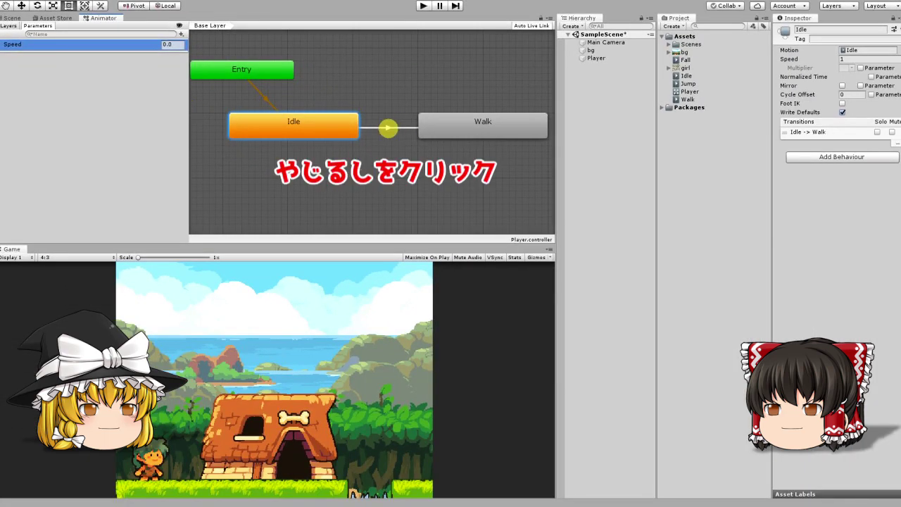
# Give the Idle→Walk transition the condition Speed Greater 0.5
pyautogui.click(387, 128)
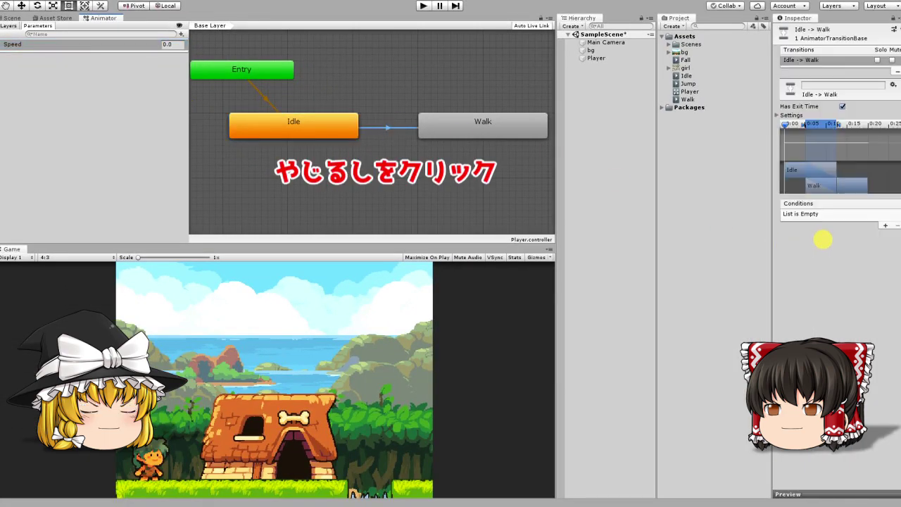
pyautogui.click(884, 226)
pyautogui.write('0.5')
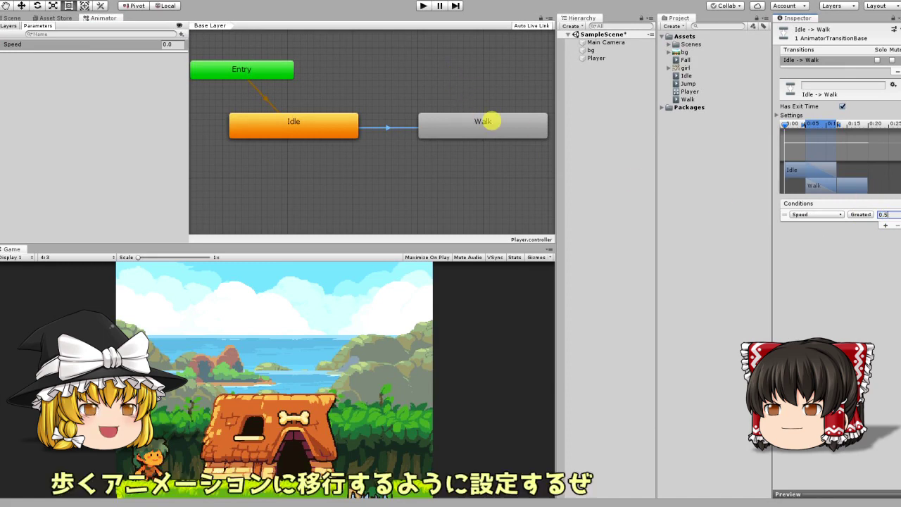
pyautogui.click(517, 205)
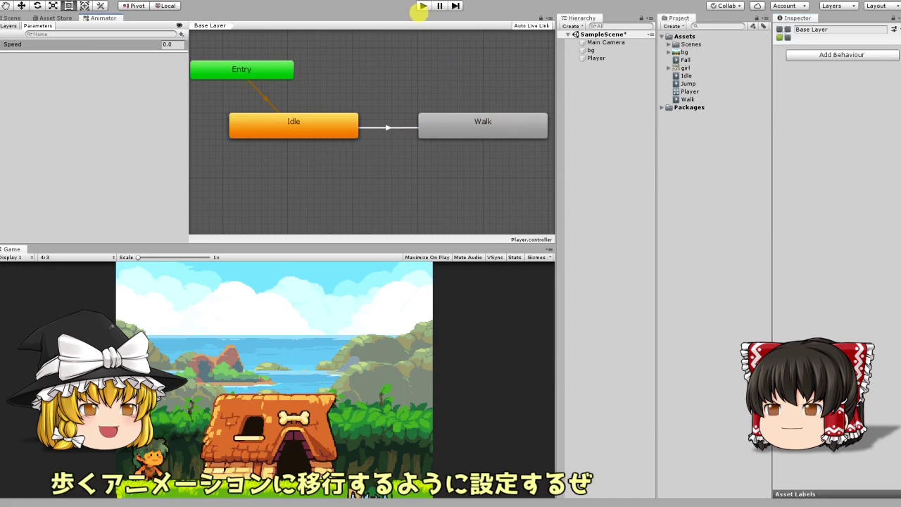
# Enter Play mode and set Speed to 1 to watch the girl's Walk animation
pyautogui.click(422, 7)
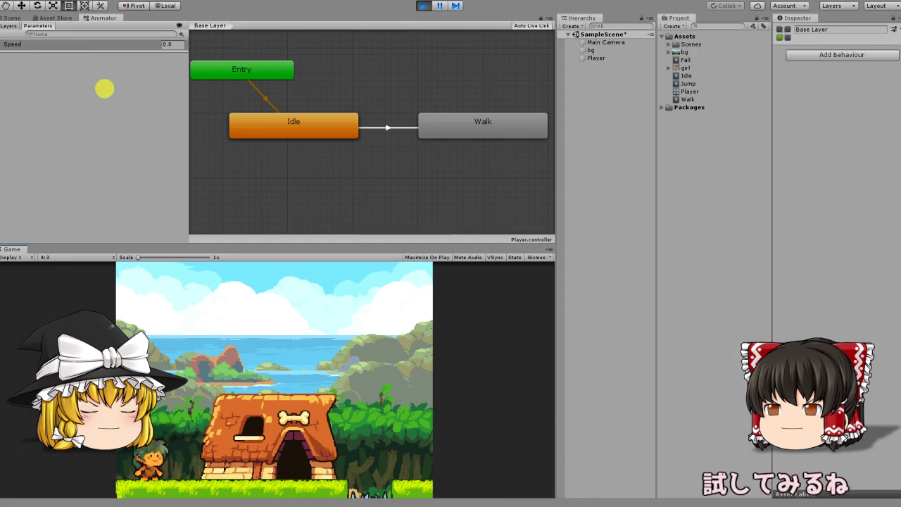
pyautogui.click(173, 44)
pyautogui.write('1')
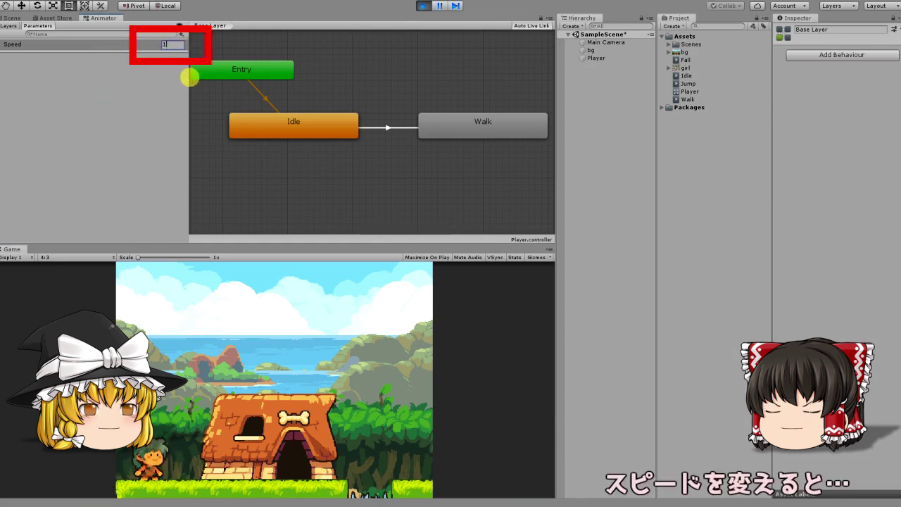
pyautogui.press('Return')
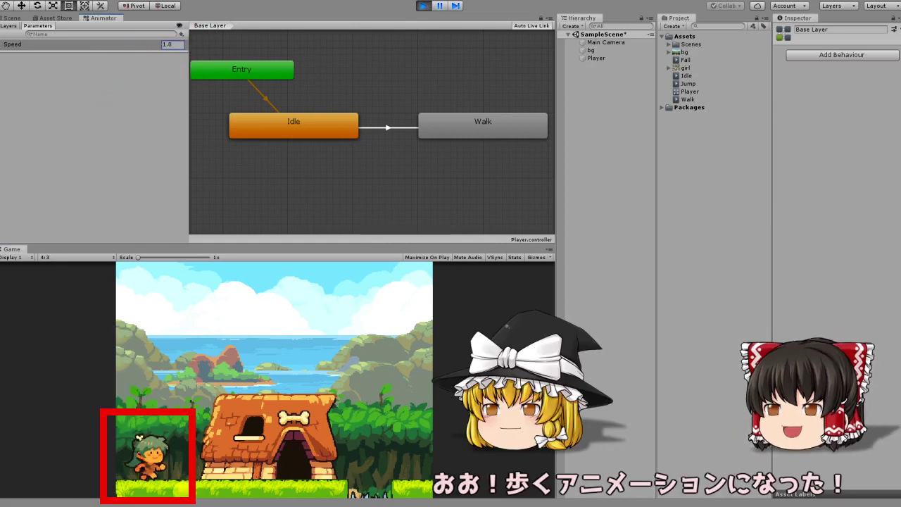
pyautogui.click(177, 44)
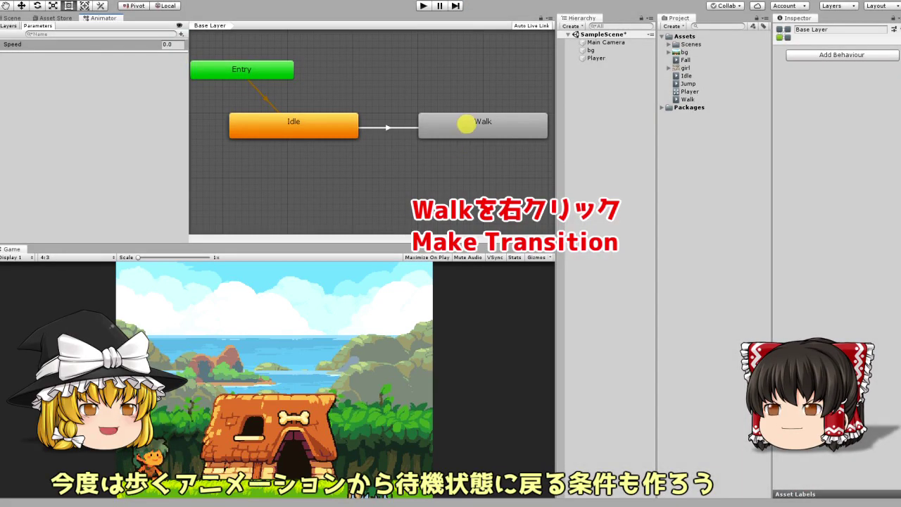
# Draw a Walk→Idle transition arrow and give it the condition Speed Less 0.1
pyautogui.rightClick(466, 123)
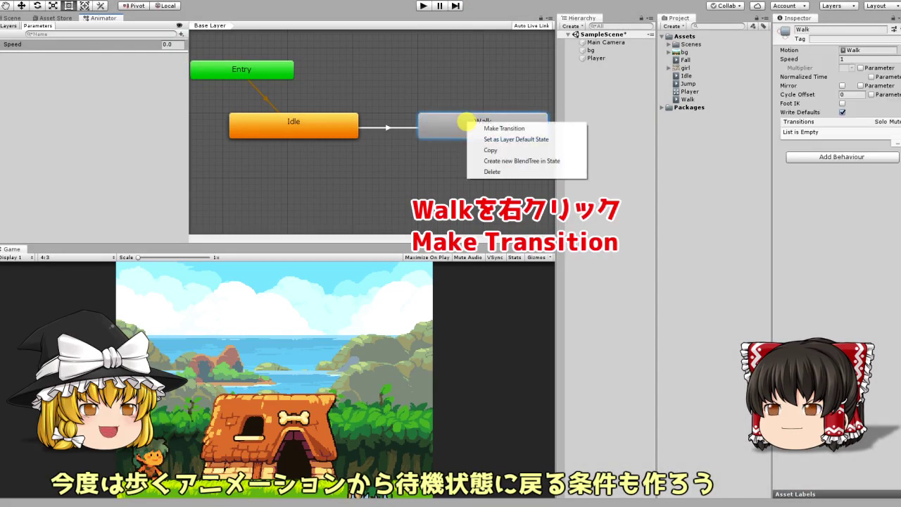
pyautogui.click(482, 129)
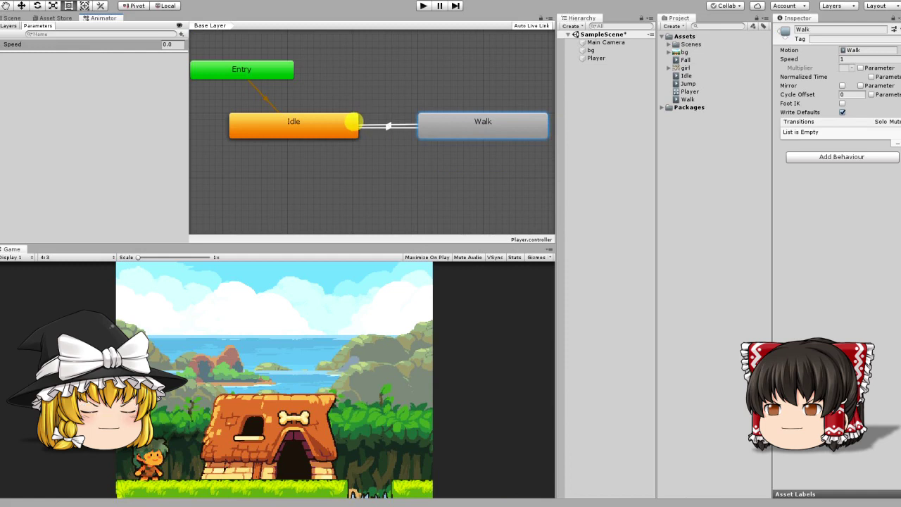
pyautogui.click(387, 124)
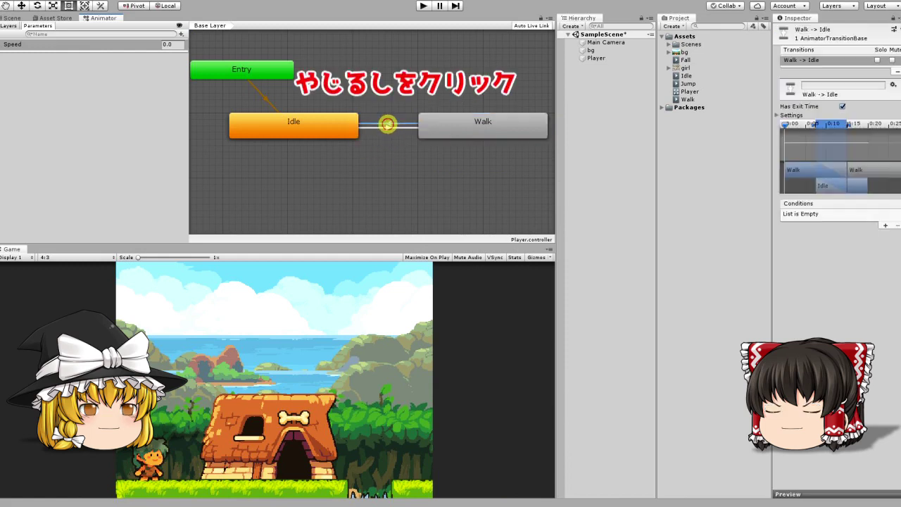
pyautogui.click(886, 225)
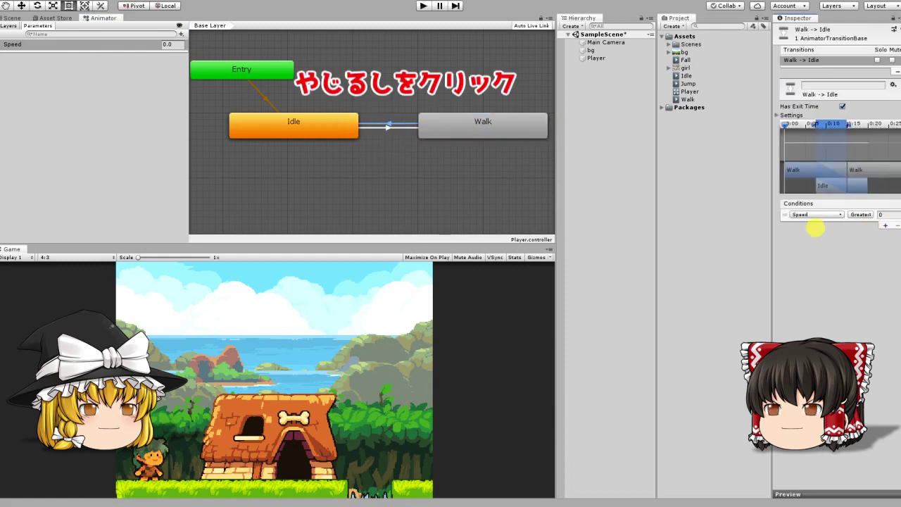
pyautogui.click(860, 214)
pyautogui.click(864, 235)
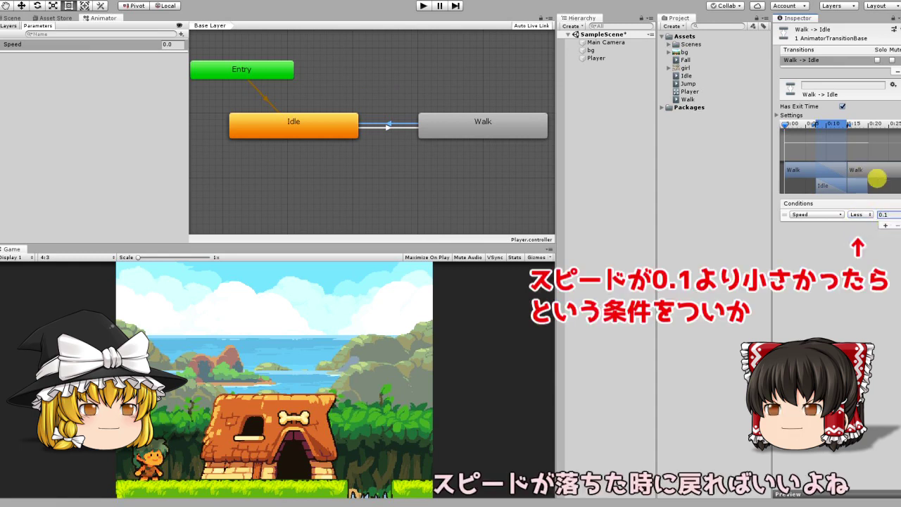
pyautogui.click(861, 328)
# Drag the Jump and Fall clips into the Animator graph as new states
pyautogui.click(519, 200)
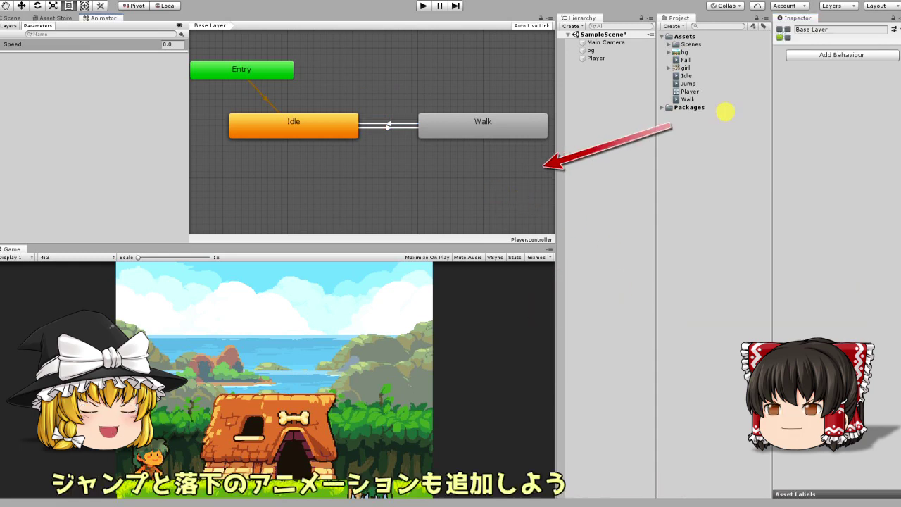
pyautogui.moveTo(690, 84); pyautogui.dragTo(457, 188)
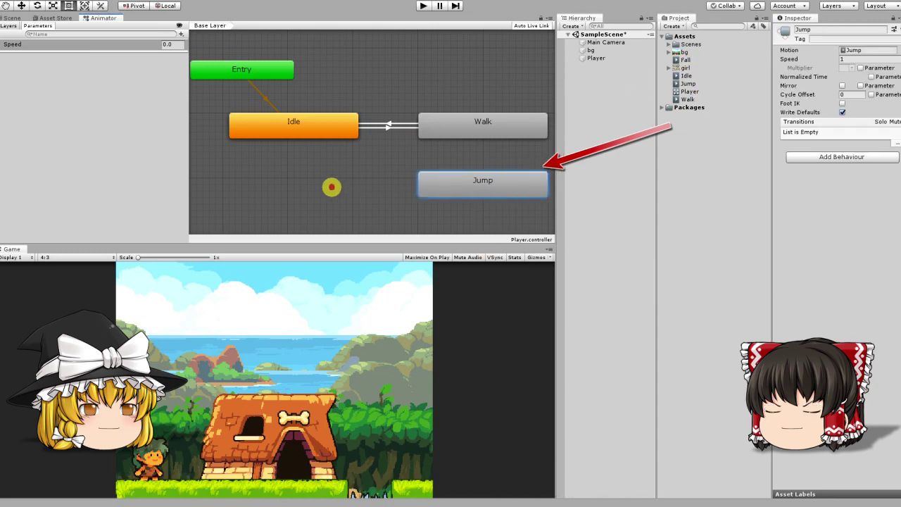
pyautogui.moveTo(686, 61); pyautogui.dragTo(270, 183)
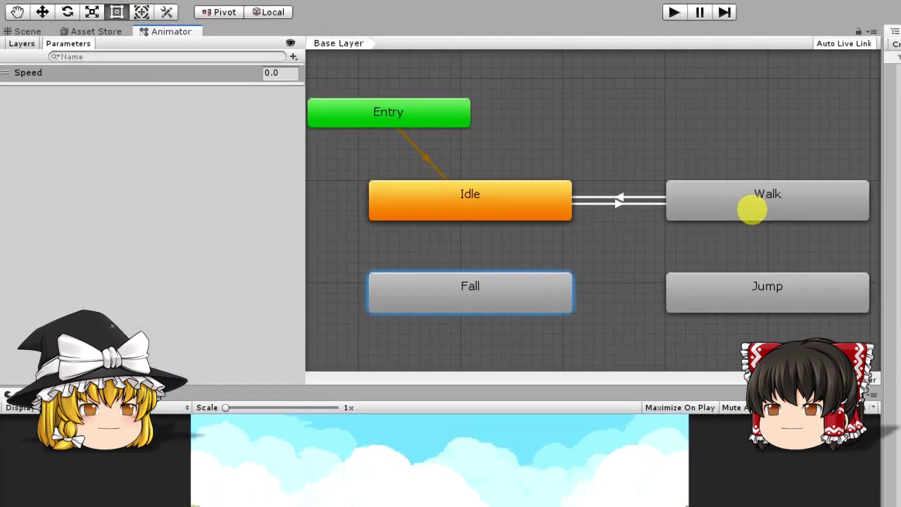
# Connect both the Idle and Walk states to Jump with transitions
pyautogui.click(523, 204)
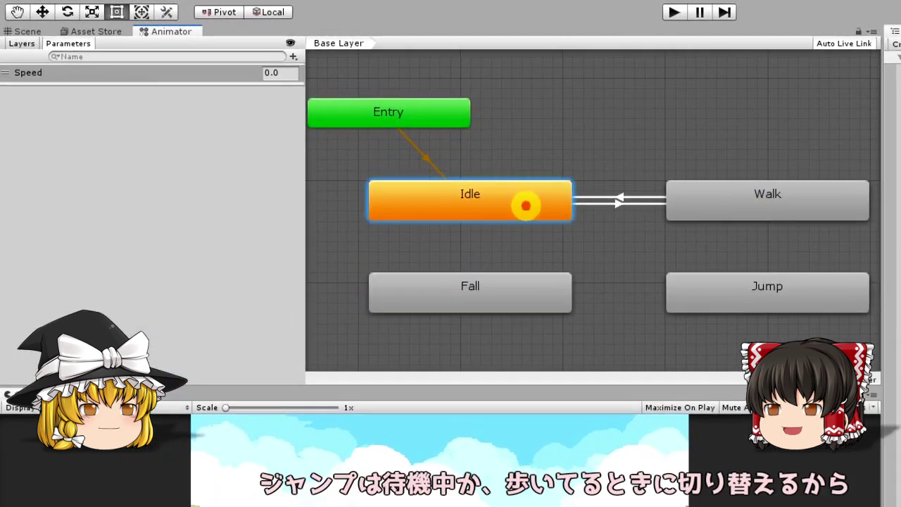
pyautogui.rightClick(530, 206)
pyautogui.click(597, 219)
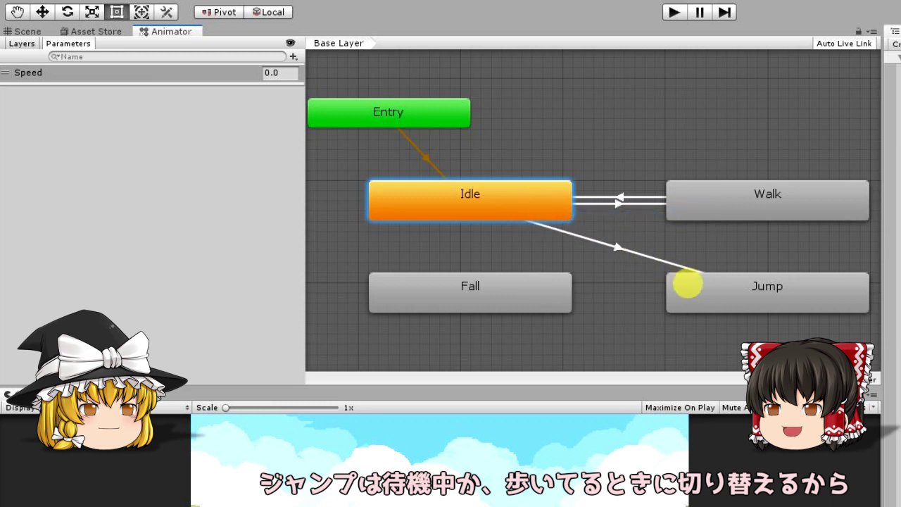
pyautogui.click(704, 278)
pyautogui.click(767, 193)
pyautogui.rightClick(767, 193)
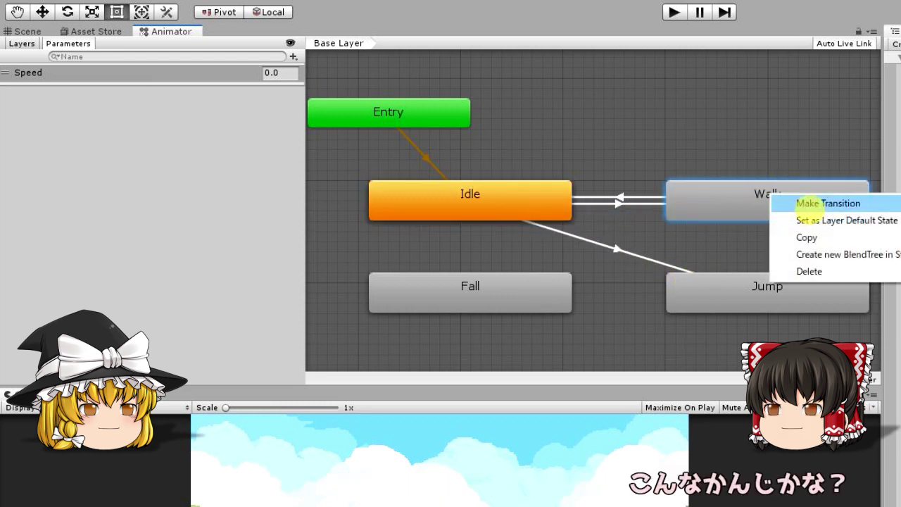
pyautogui.click(809, 210)
pyautogui.click(769, 296)
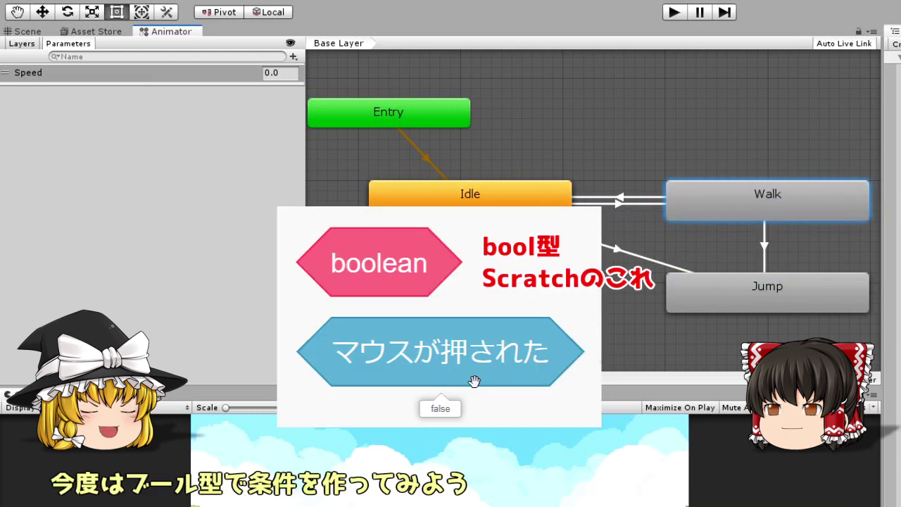
# Add a Bool parameter named isJump
pyautogui.click(294, 58)
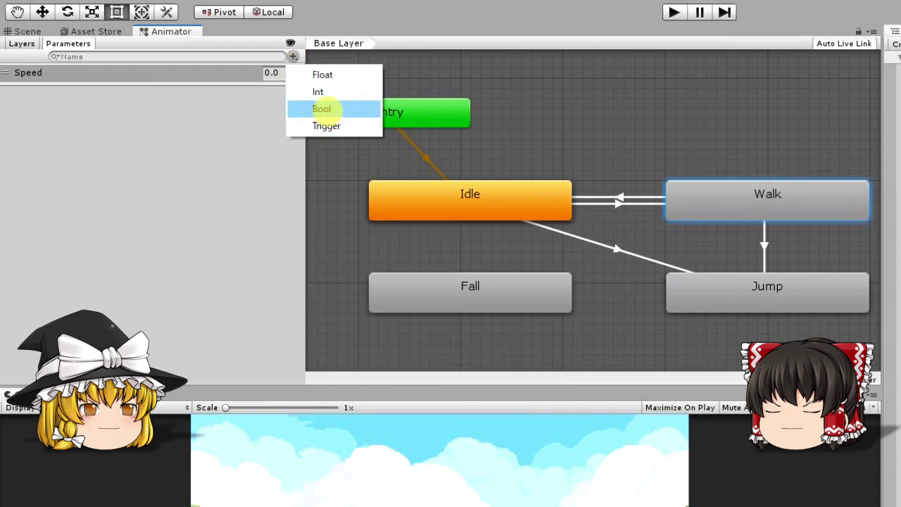
pyautogui.click(321, 108)
pyautogui.write('isJpu')
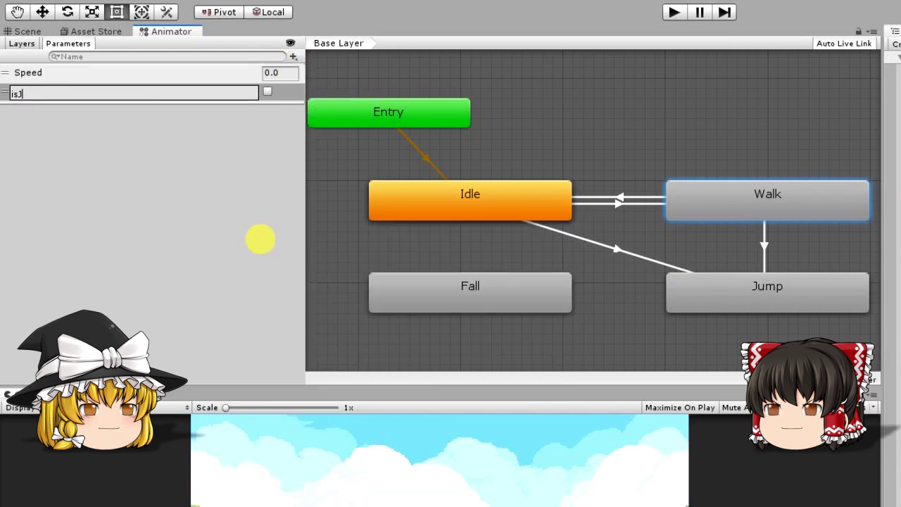
pyautogui.press('Return')
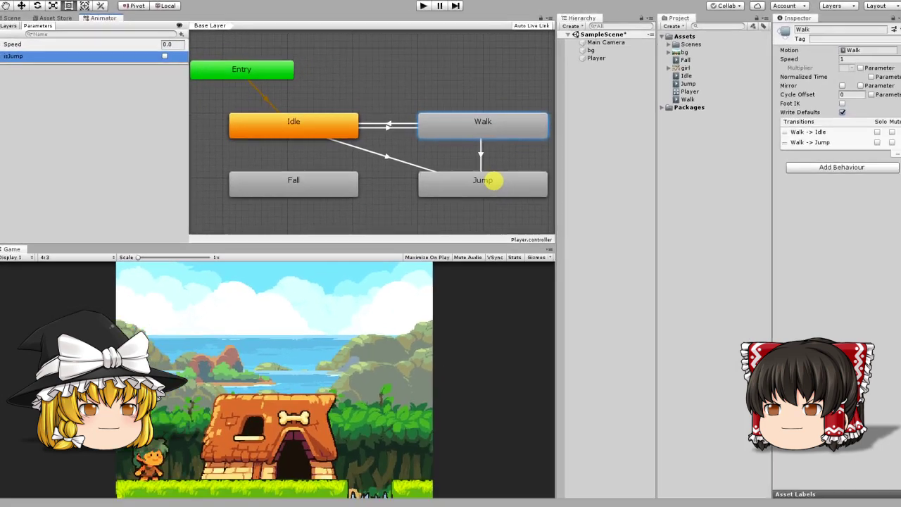
# Add an isJump condition to the Walk→Jump and Idle→Jump transitions, then test in Play mode
pyautogui.click(482, 155)
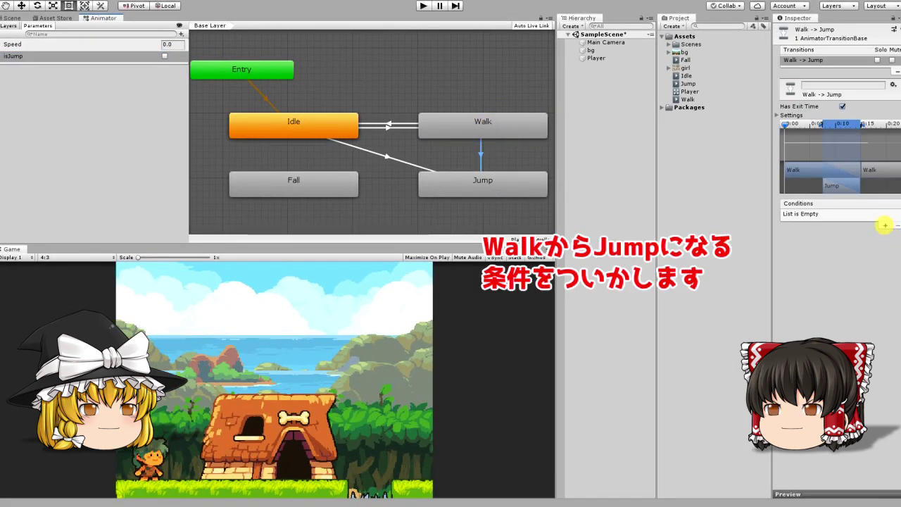
pyautogui.click(885, 224)
pyautogui.click(820, 215)
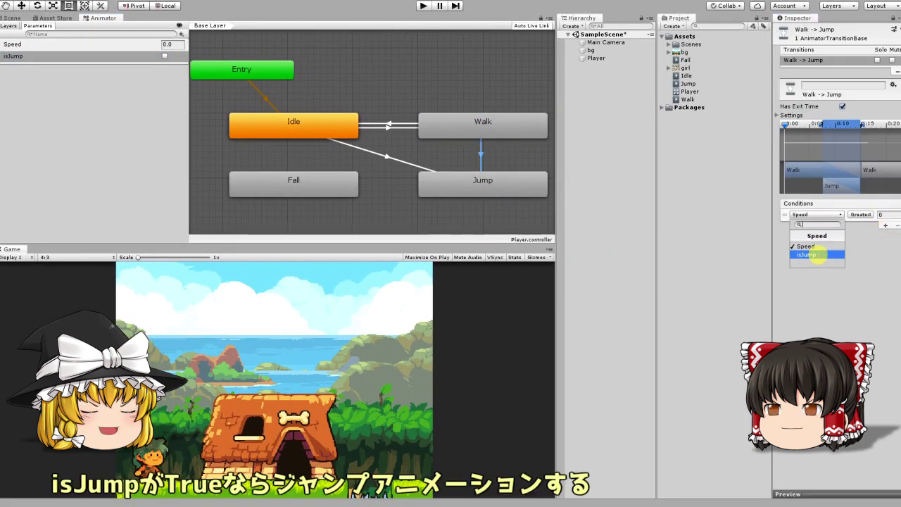
pyautogui.click(817, 254)
pyautogui.click(385, 153)
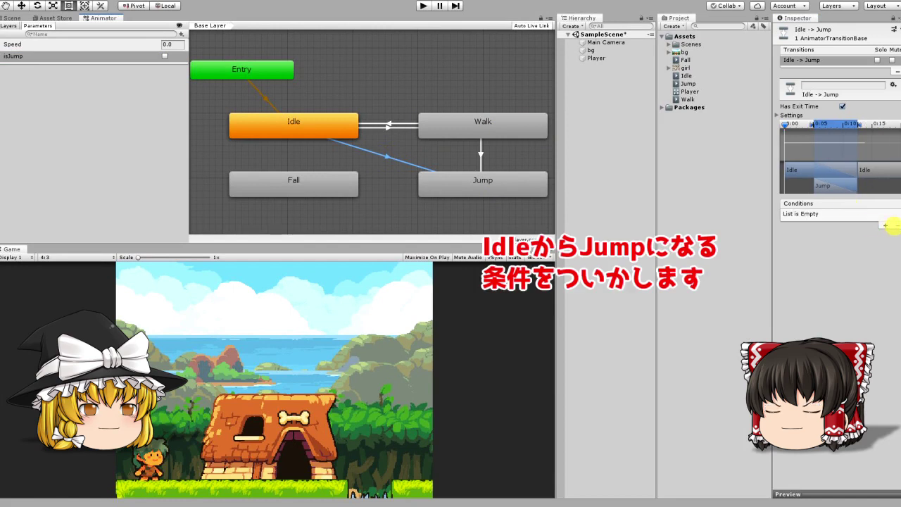
pyautogui.click(884, 225)
pyautogui.click(813, 214)
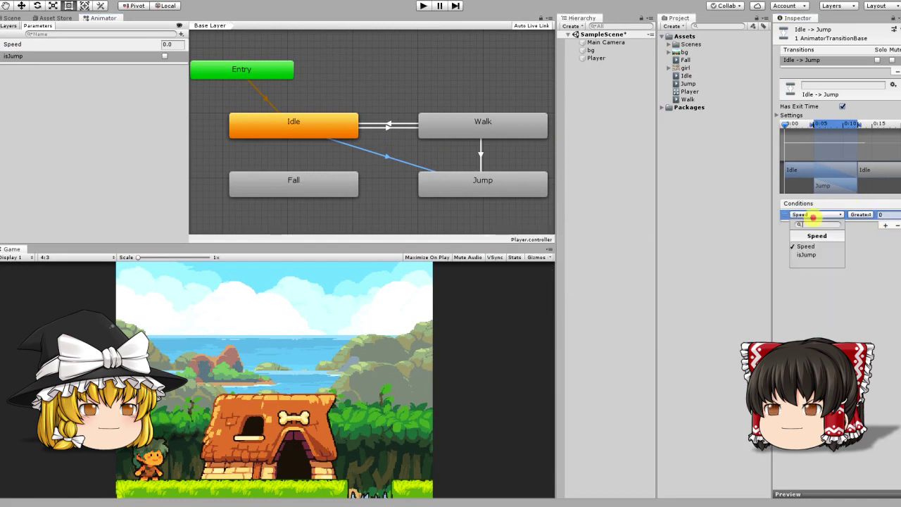
pyautogui.click(817, 254)
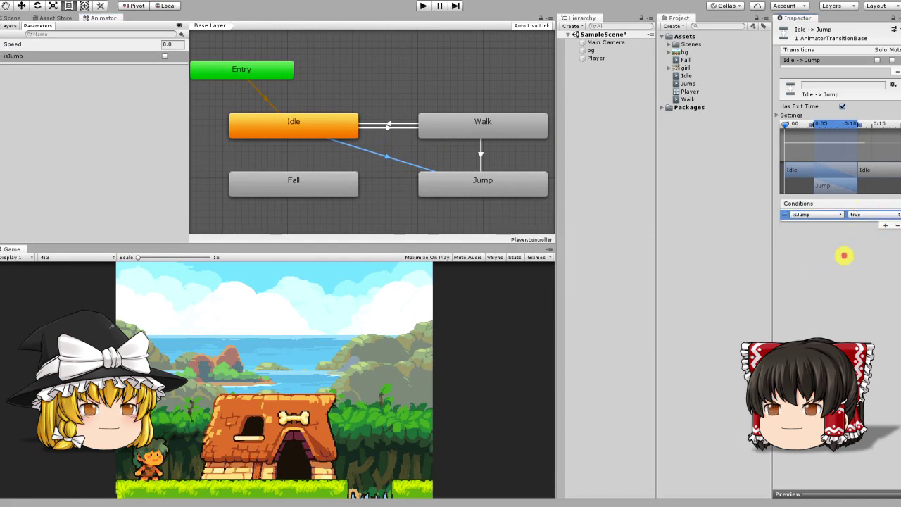
pyautogui.click(423, 6)
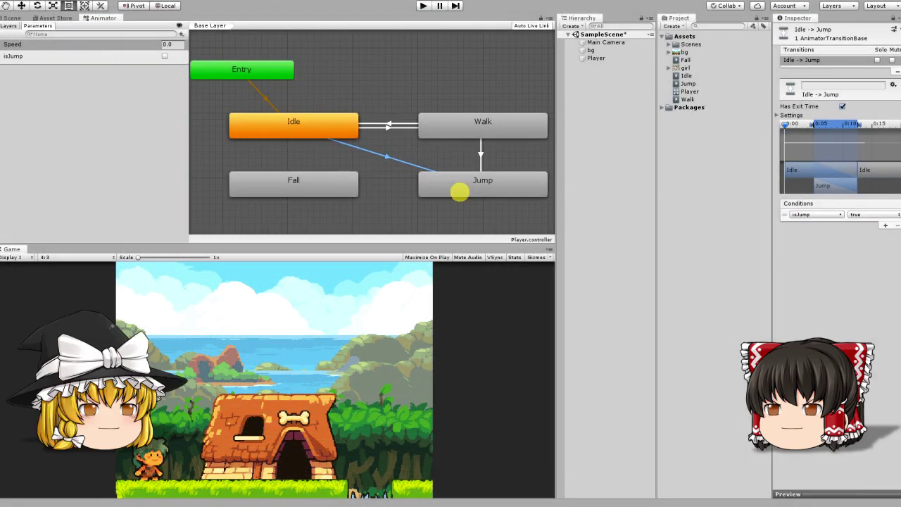
# Draw a transition from the Jump state to Fall
pyautogui.rightClick(458, 189)
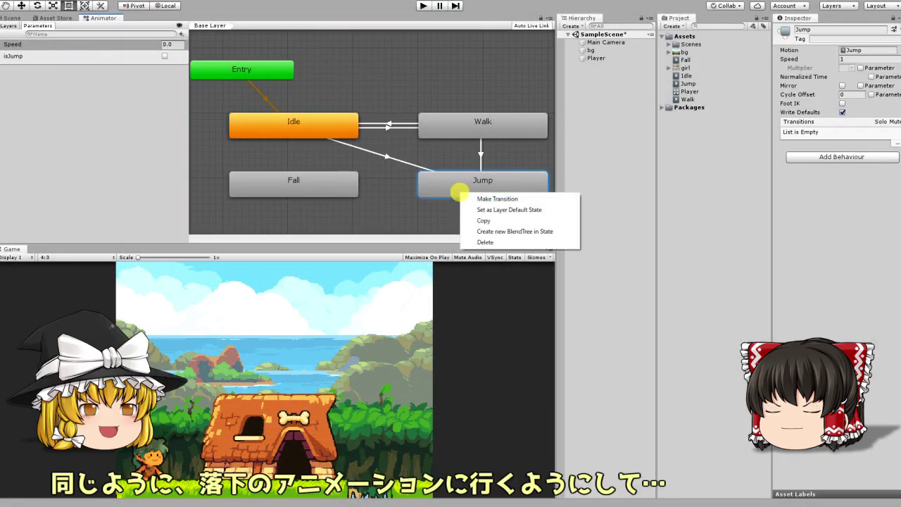
pyautogui.click(464, 195)
pyautogui.click(344, 190)
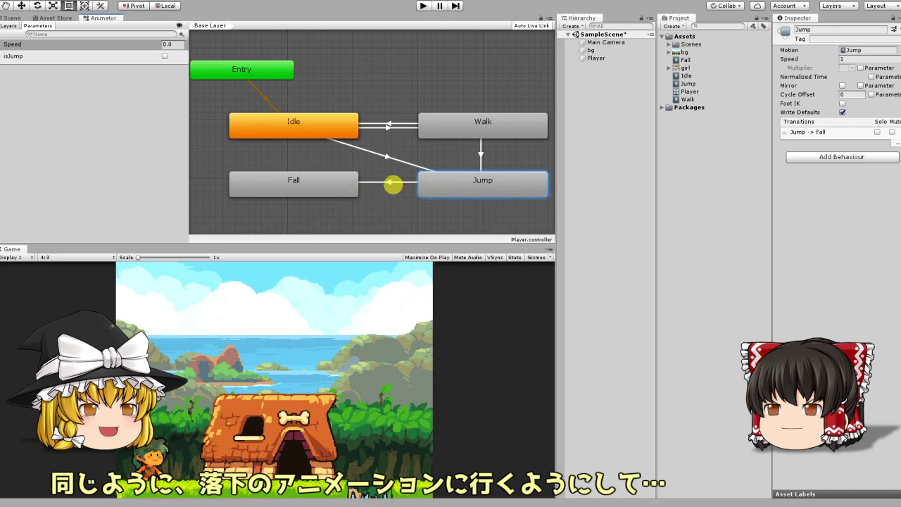
# Add a Bool parameter named isFall
pyautogui.click(179, 28)
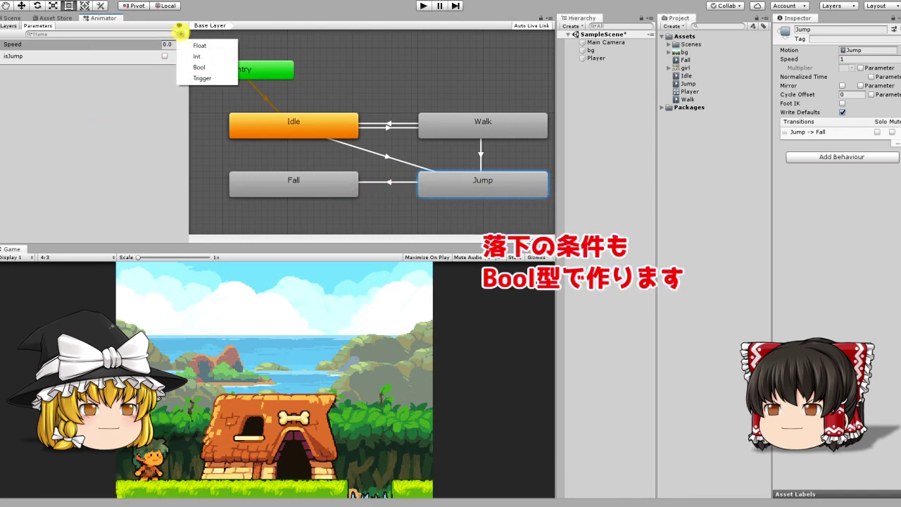
pyautogui.click(200, 68)
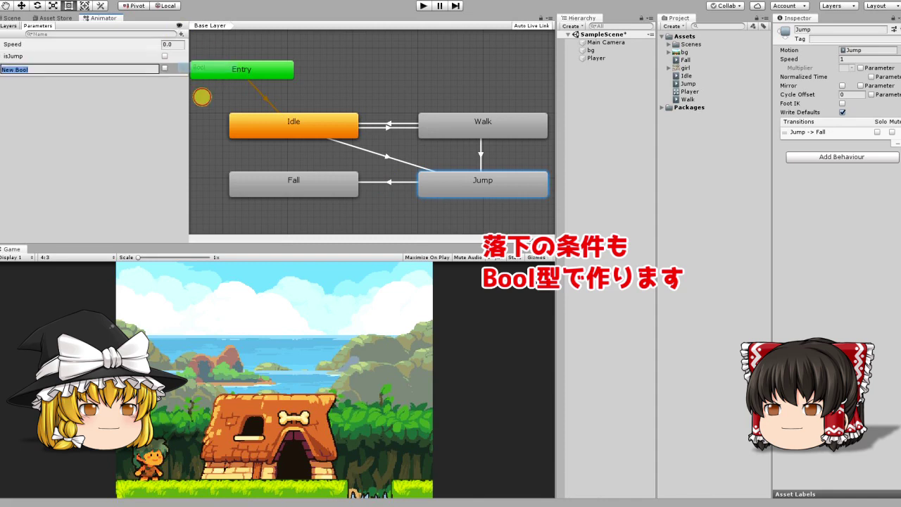
pyautogui.write('isFall')
pyautogui.press('Return')
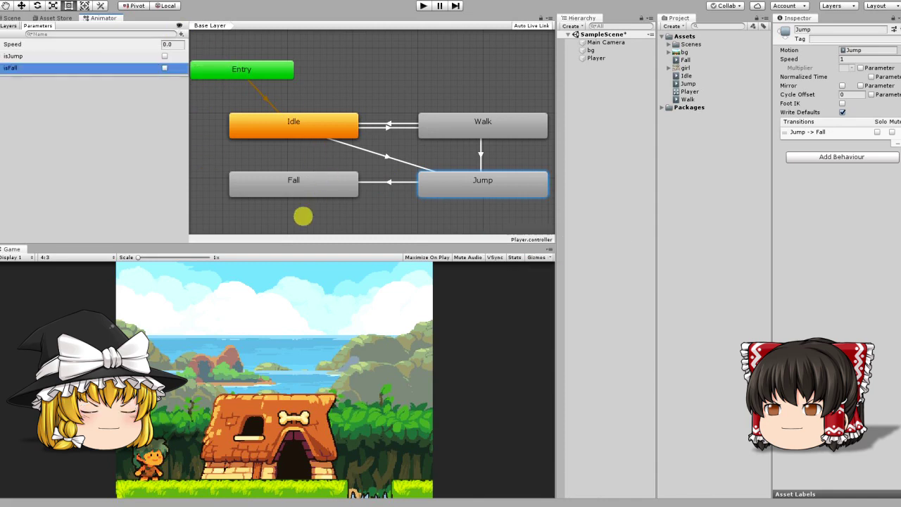
# Draw a transition from the Fall state back to Idle
pyautogui.rightClick(304, 188)
pyautogui.click(312, 195)
pyautogui.click(307, 126)
# Make Jump→Fall require isFall true and Fall→Idle require isFall false
pyautogui.click(391, 182)
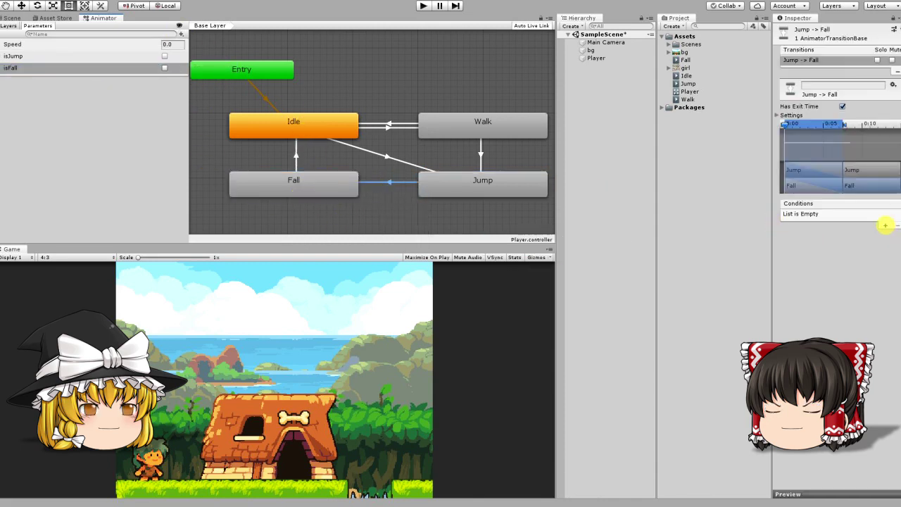
pyautogui.click(885, 225)
pyautogui.click(817, 214)
pyautogui.click(809, 256)
pyautogui.click(296, 157)
pyautogui.click(885, 225)
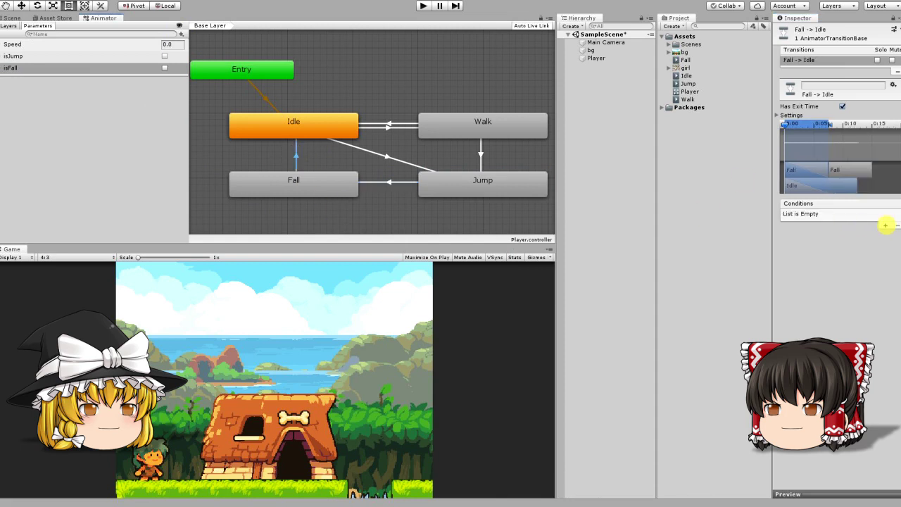
pyautogui.click(816, 214)
pyautogui.click(810, 256)
pyautogui.click(873, 214)
pyautogui.click(873, 233)
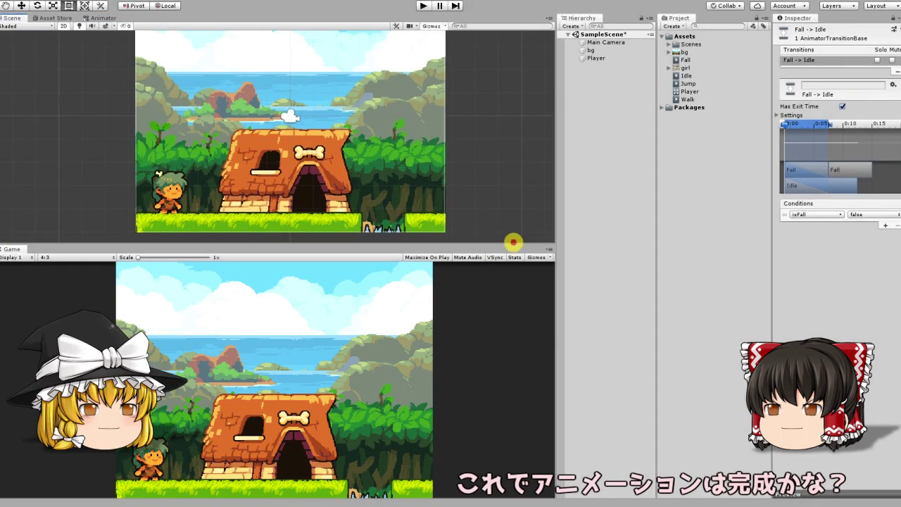
# Test the Player briefly in Play mode, then add a Rigidbody 2D and expand its properties
pyautogui.moveTo(513, 242); pyautogui.dragTo(518, 318)
pyautogui.click(593, 58)
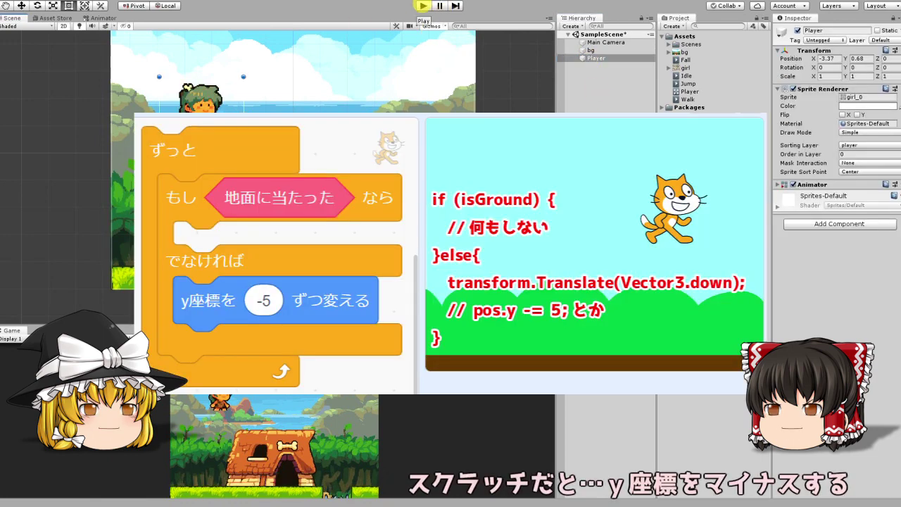
pyautogui.click(423, 7)
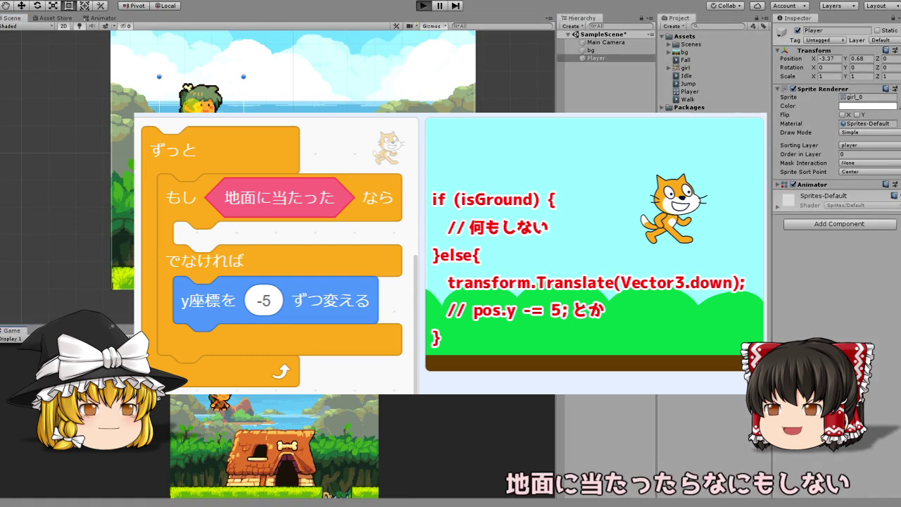
pyautogui.hotkey('ctrl', 'p')
pyautogui.write('rig')
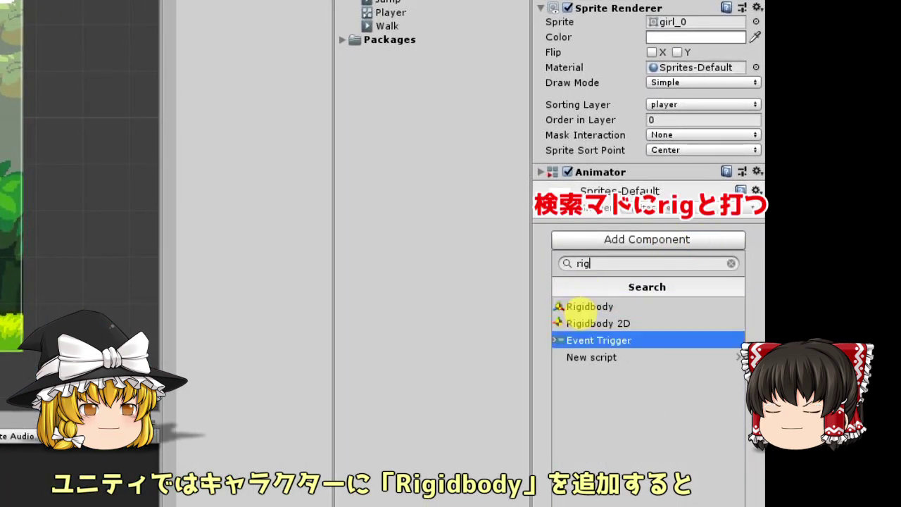
pyautogui.click(594, 324)
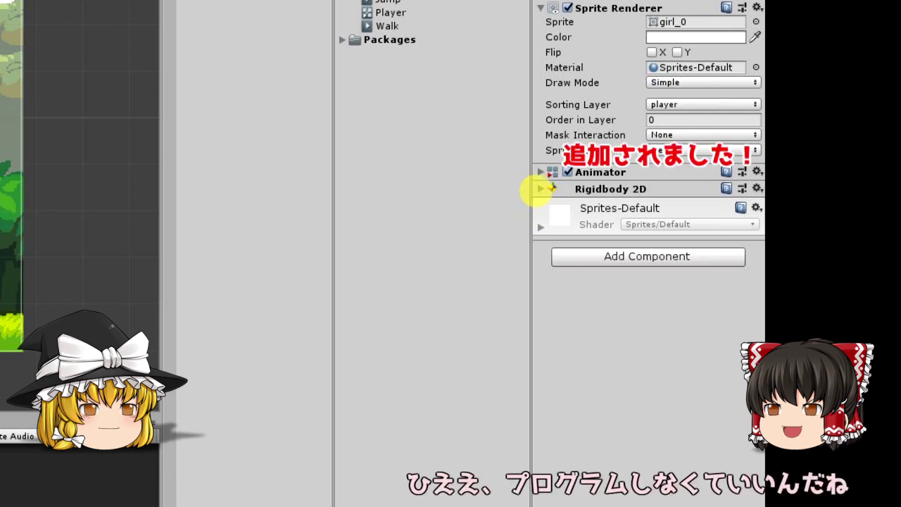
pyautogui.click(540, 188)
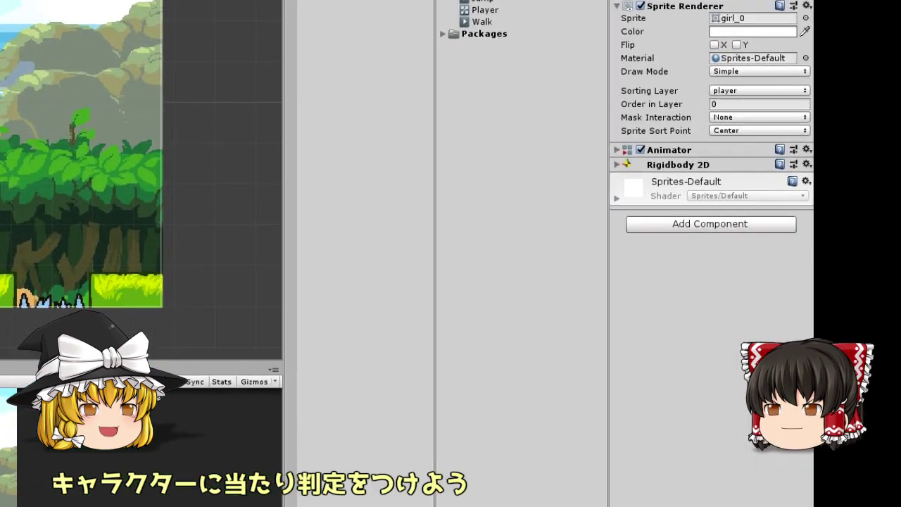
# Add a Box Collider 2D component to the Player via the 'box' search
pyautogui.click(711, 223)
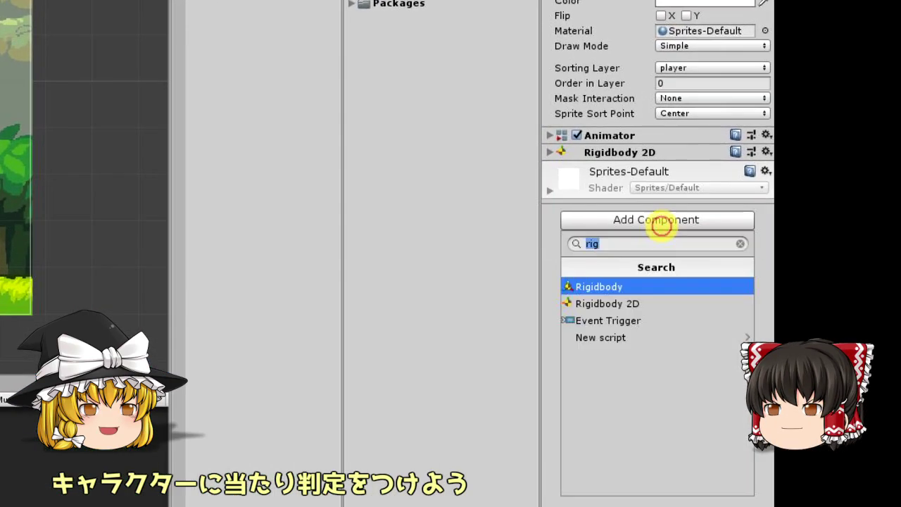
pyautogui.write('box')
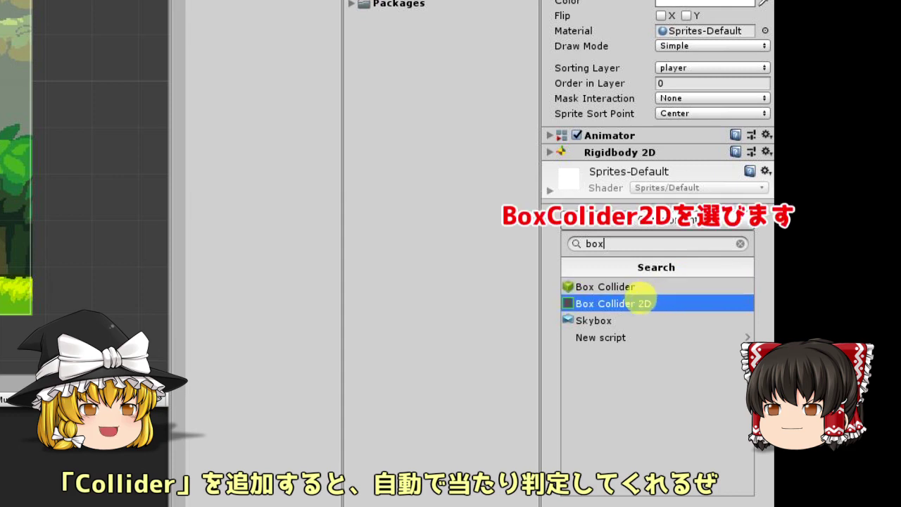
pyautogui.click(641, 301)
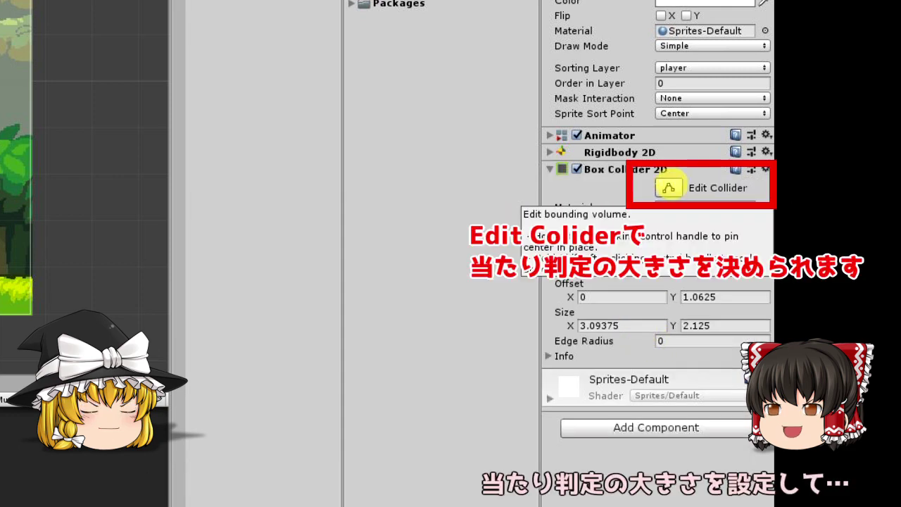
# Pull the collider's left and right edges in to fit the girl, then run the scene
pyautogui.click(669, 187)
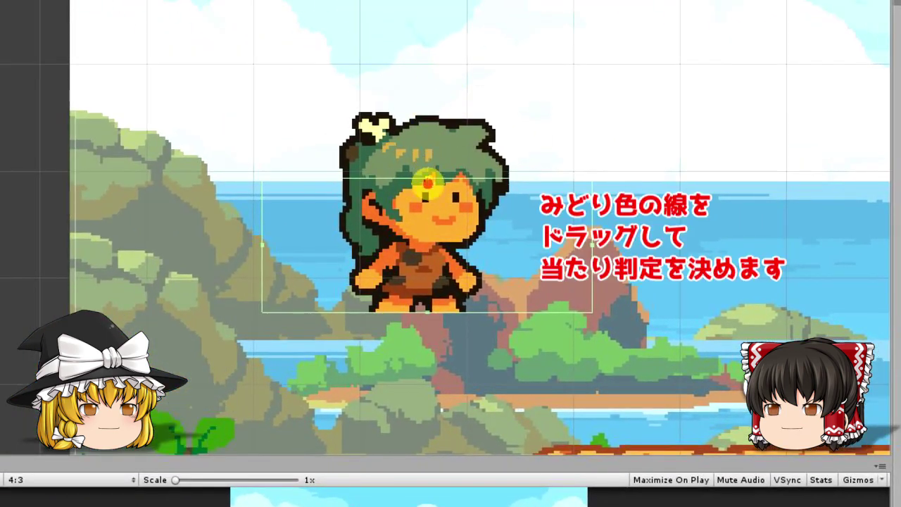
pyautogui.moveTo(255, 241); pyautogui.dragTo(356, 258)
pyautogui.moveTo(592, 242); pyautogui.dragTo(485, 241)
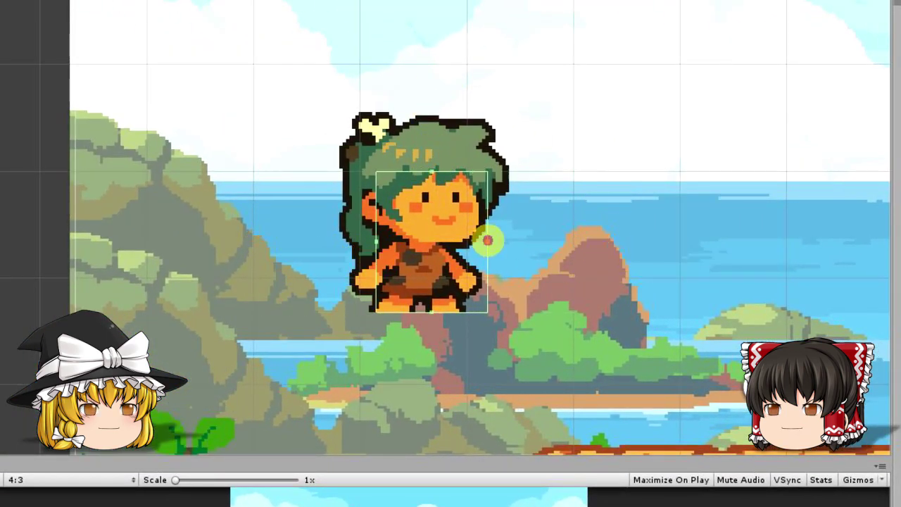
pyautogui.hotkey('ctrl', 'p')
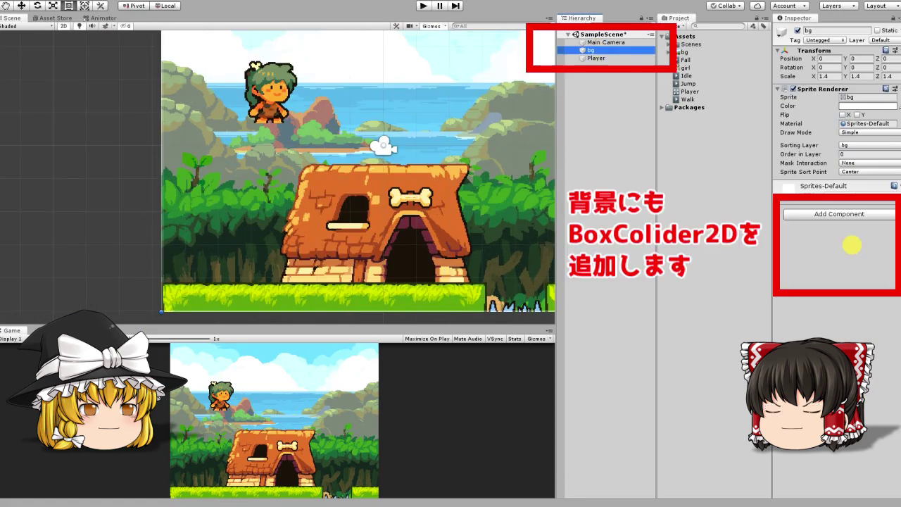
# Lower the background collider's top edge down to the grass strip
pyautogui.click(847, 197)
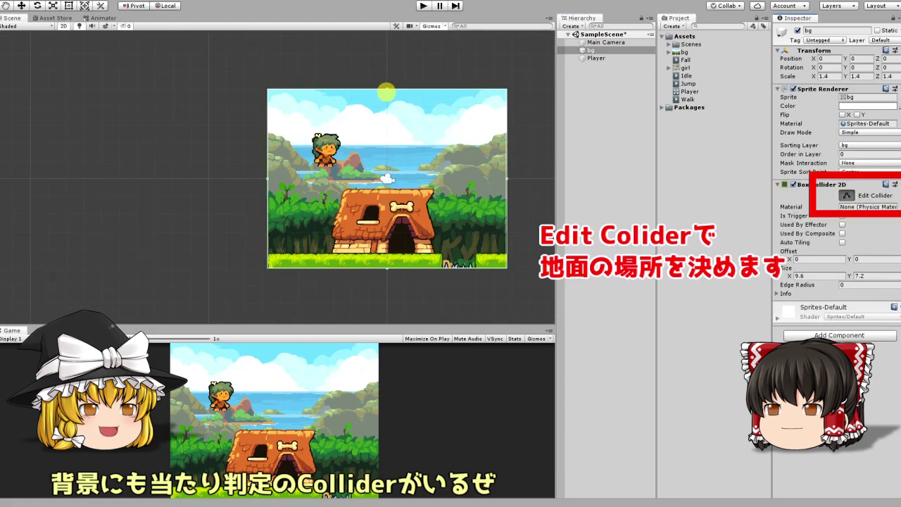
pyautogui.moveTo(387, 89); pyautogui.dragTo(403, 255)
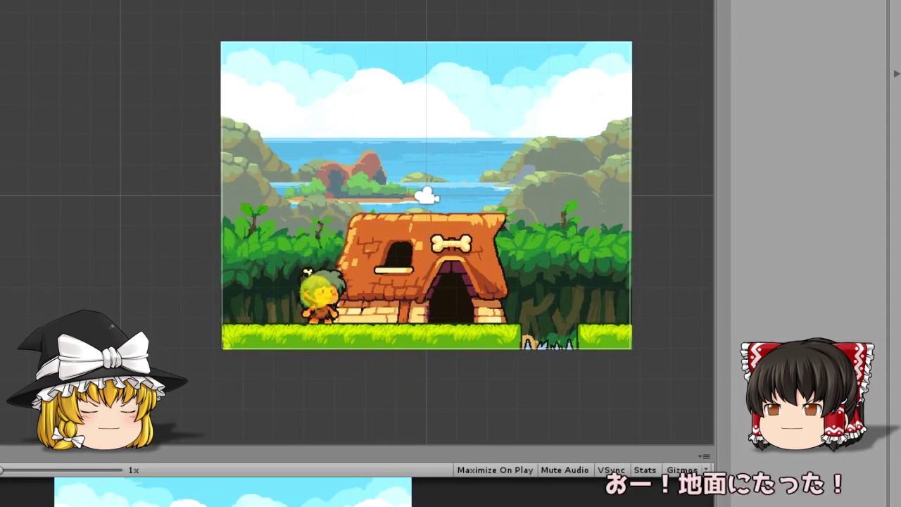
pyautogui.click(332, 293)
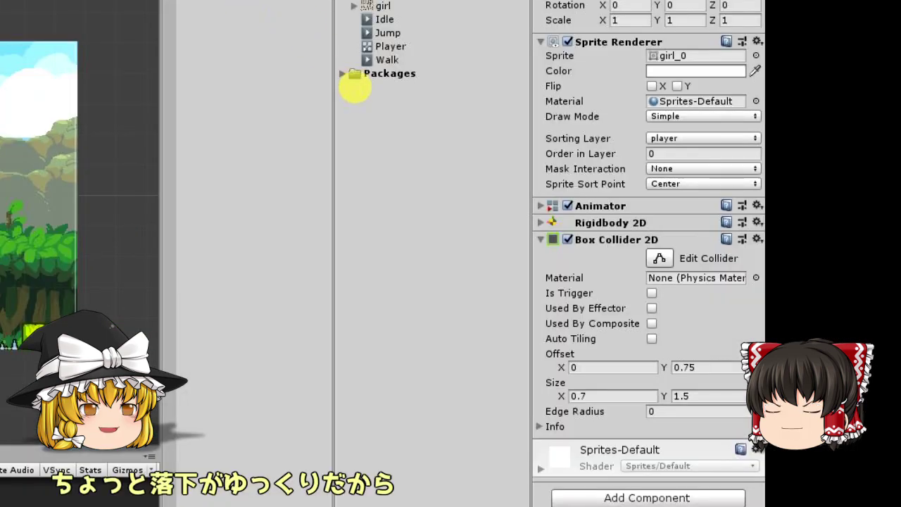
# Set the Player's Rigidbody 2D Gravity Scale to 5 and stop the game
pyautogui.click(542, 240)
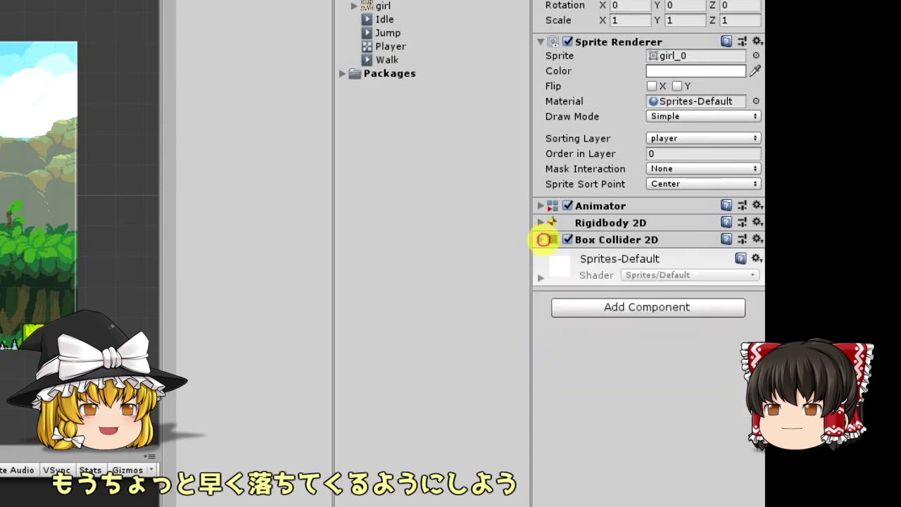
pyautogui.click(541, 223)
pyautogui.click(674, 340)
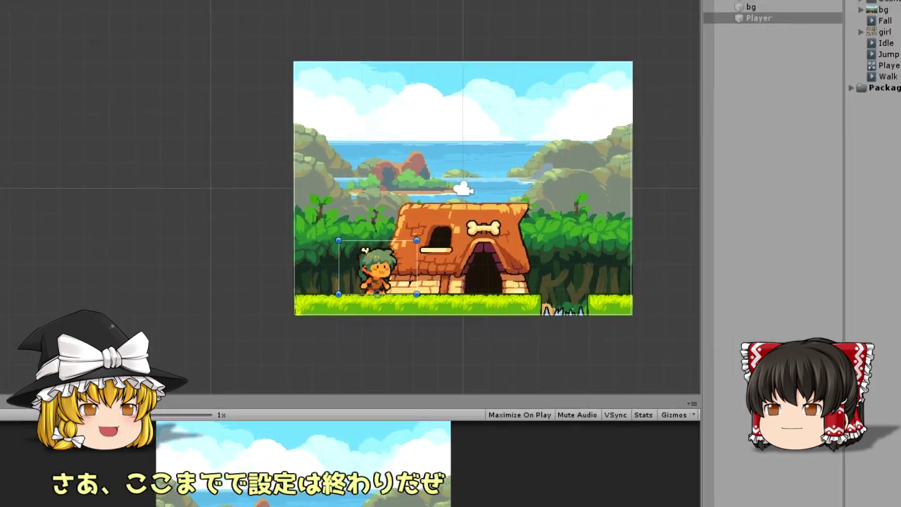
pyautogui.click(423, 6)
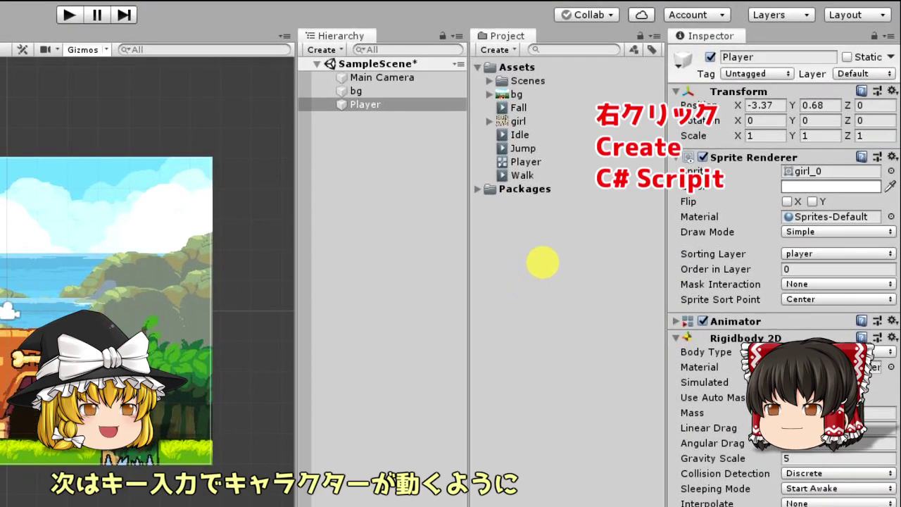
# Create a PlayerCtrl C# script in Assets and drag it onto the Player's Inspector
pyautogui.rightClick(612, 203)
pyautogui.moveTo(571, 256)
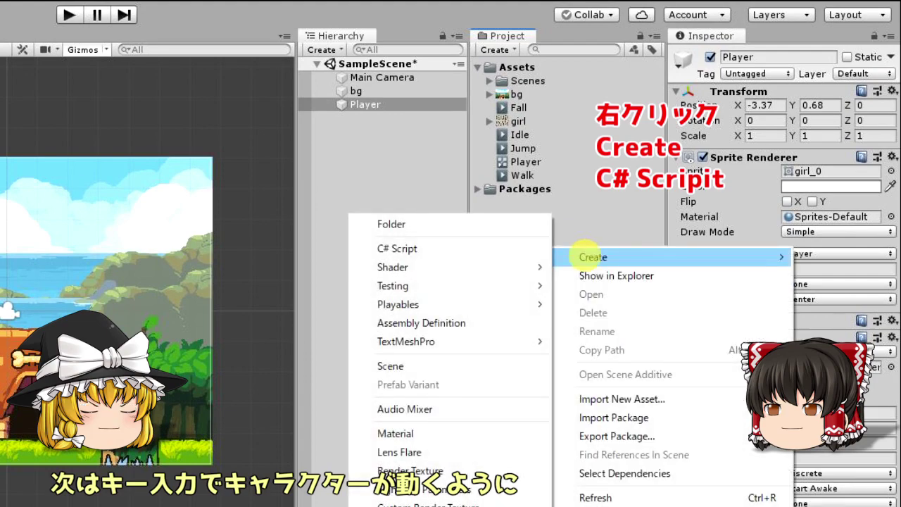
pyautogui.click(456, 252)
pyautogui.write('Player')
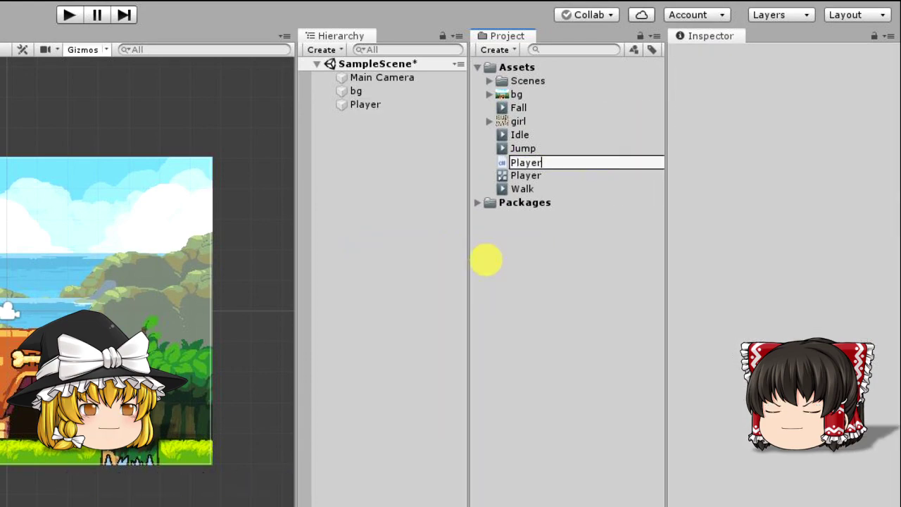
pyautogui.write('Ctrl')
pyautogui.press('Return')
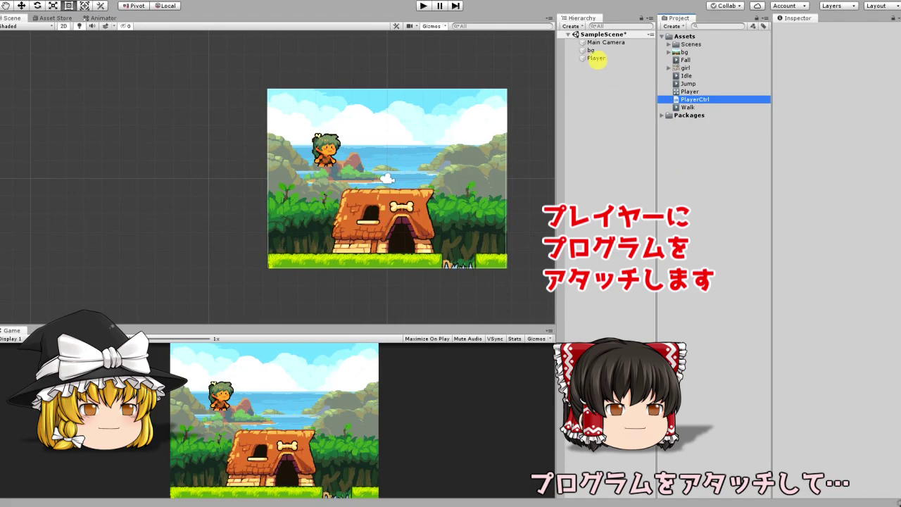
pyautogui.click(596, 57)
pyautogui.moveTo(695, 99); pyautogui.dragTo(861, 394)
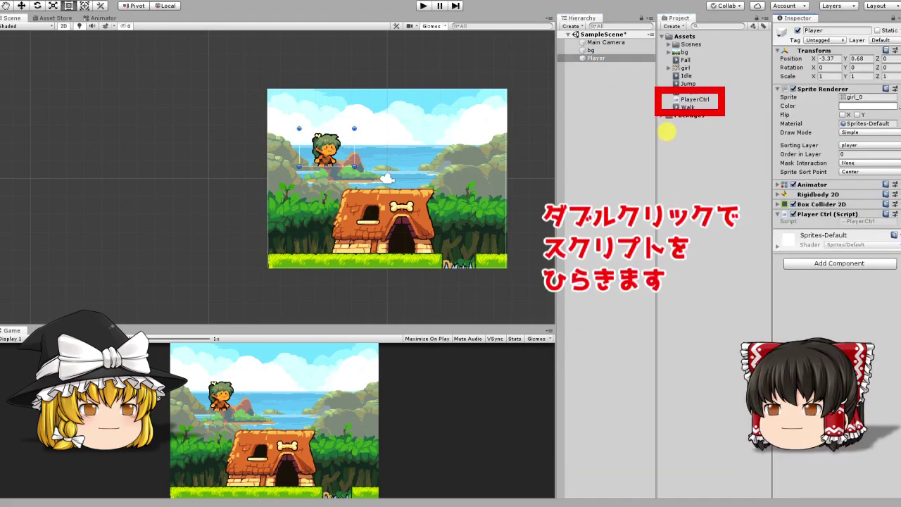
# Open PlayerCtrl, declare a Rigidbody2D rb2d field and assign it via GetComponent<Rigidbody2D>() in Start
pyautogui.doubleClick(694, 99)
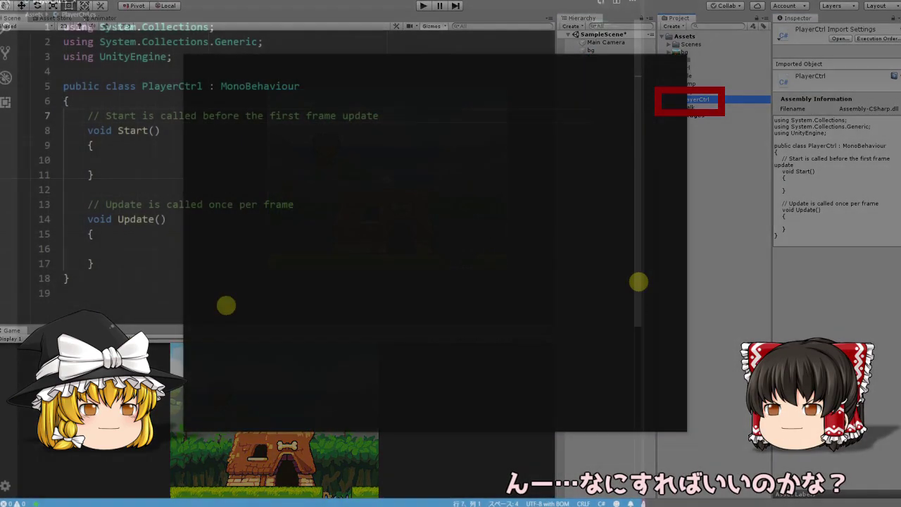
pyautogui.press('Down')
pyautogui.press('Tab')
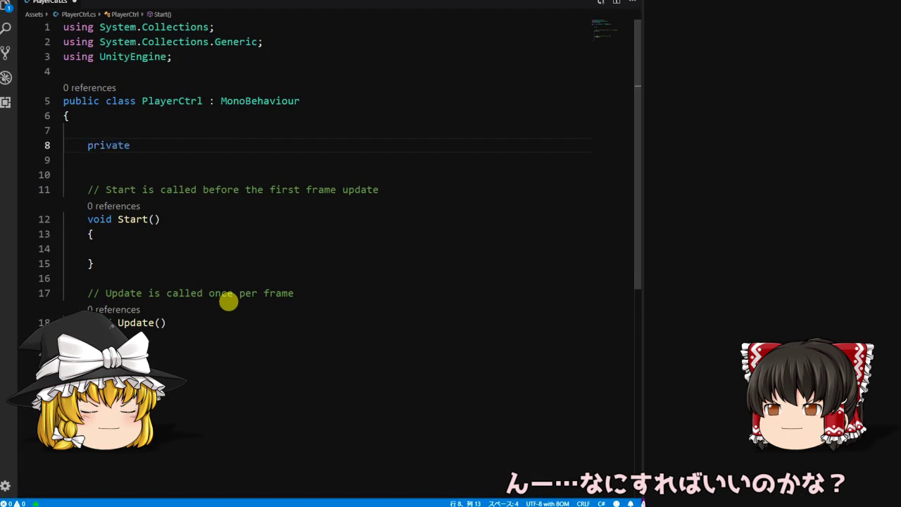
pyautogui.write('Rigid')
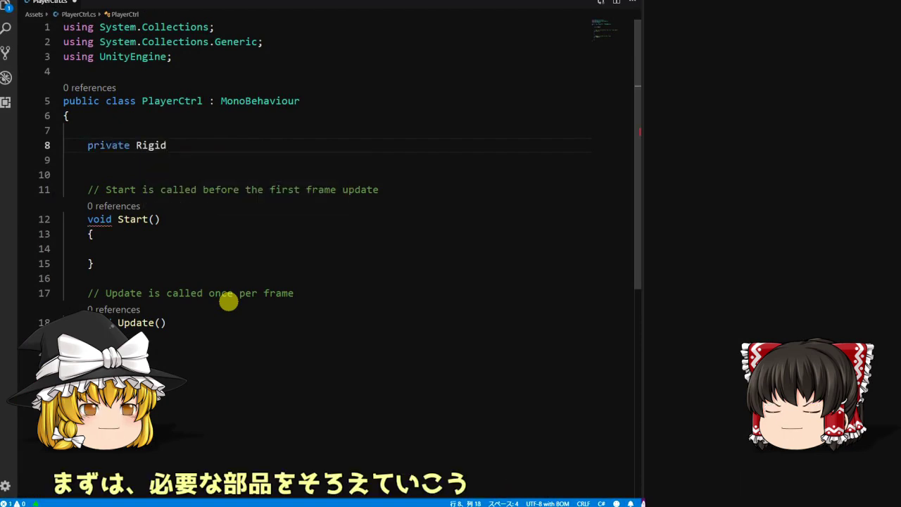
pyautogui.write('body2D rb2d;')
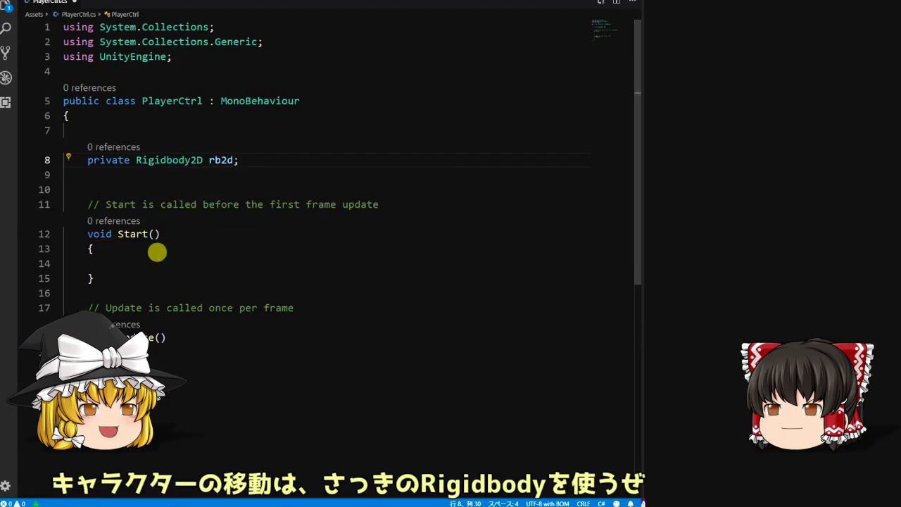
pyautogui.click(157, 259)
pyautogui.write('rb2d')
pyautogui.write('this.r')
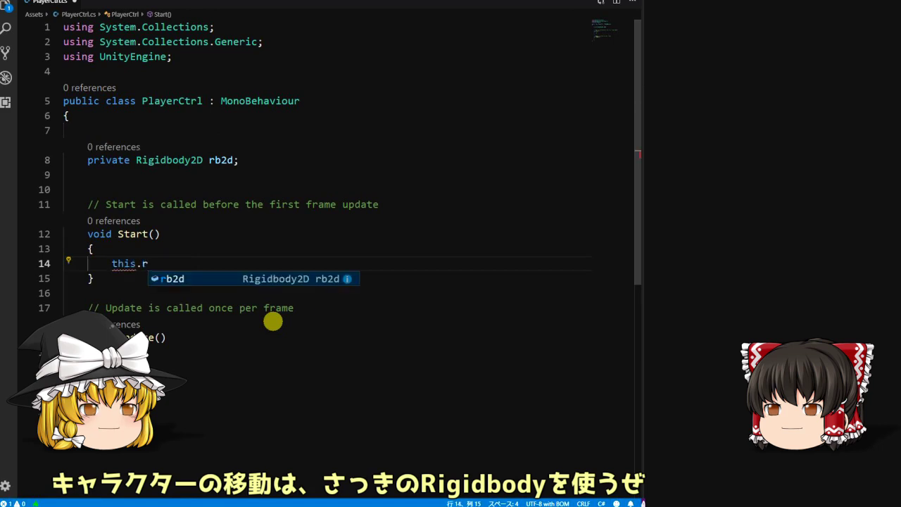
pyautogui.write('b2d = GetComponent<>(')
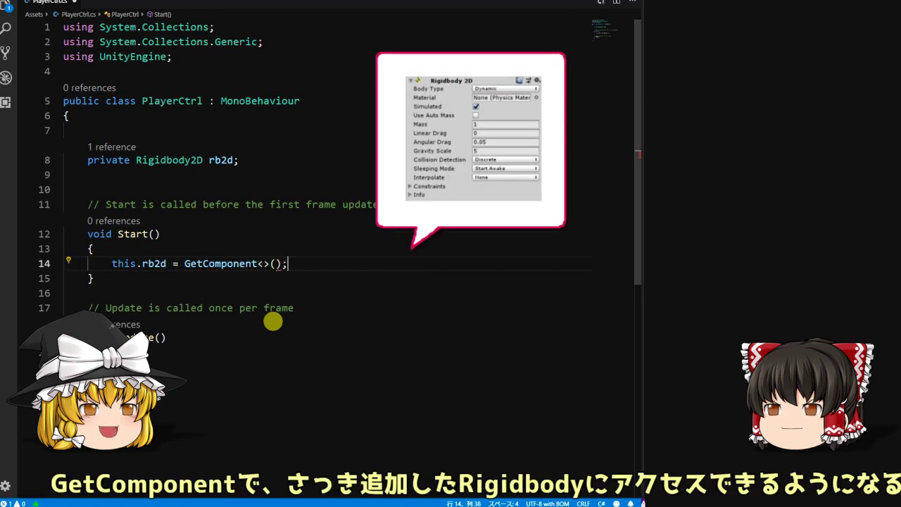
pyautogui.write('Rigid')
pyautogui.press('Tab')
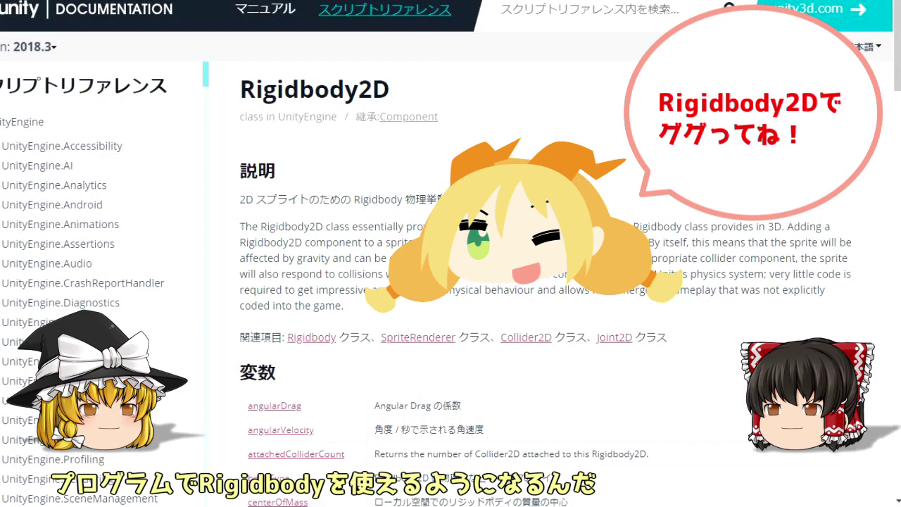
# Browse the Rigidbody2D methods and study the MovePosition call in its code example
pyautogui.scroll(-3, 549, 282)
pyautogui.scroll(-4, 549, 281)
pyautogui.scroll(-1, 549, 282)
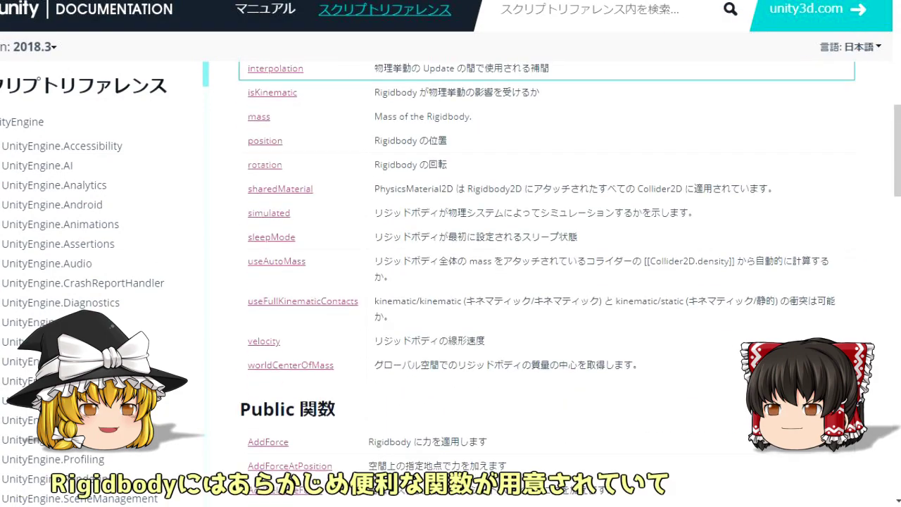
pyautogui.scroll(-4, 549, 190)
pyautogui.scroll(-1, 549, 190)
pyautogui.scroll(-1, 549, 190)
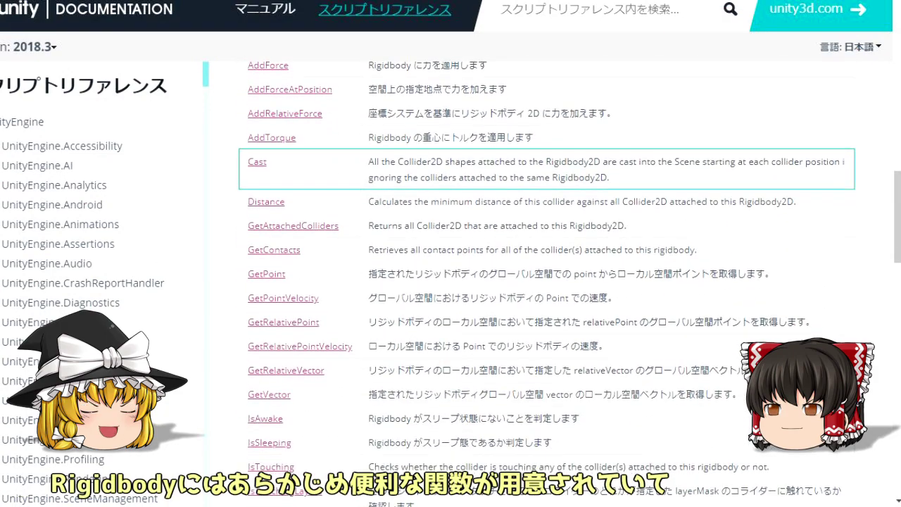
pyautogui.scroll(1, 549, 324)
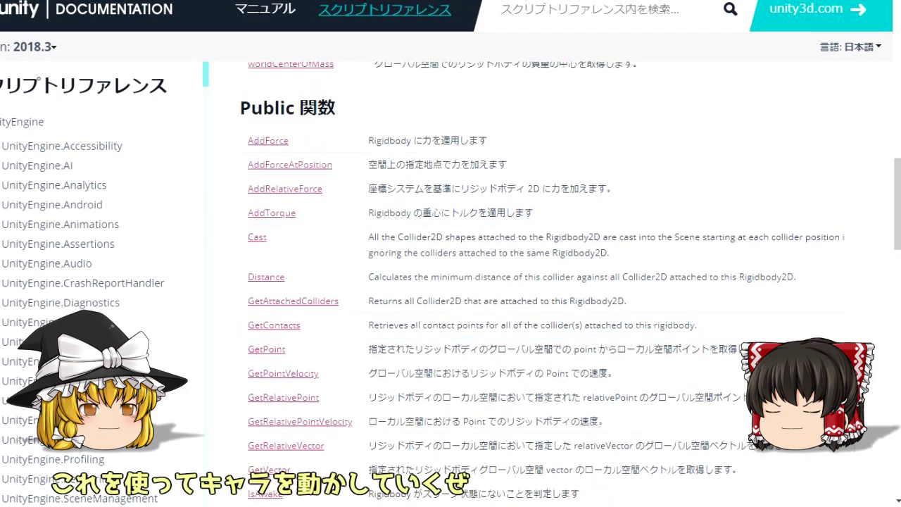
pyautogui.scroll(-4, 549, 281)
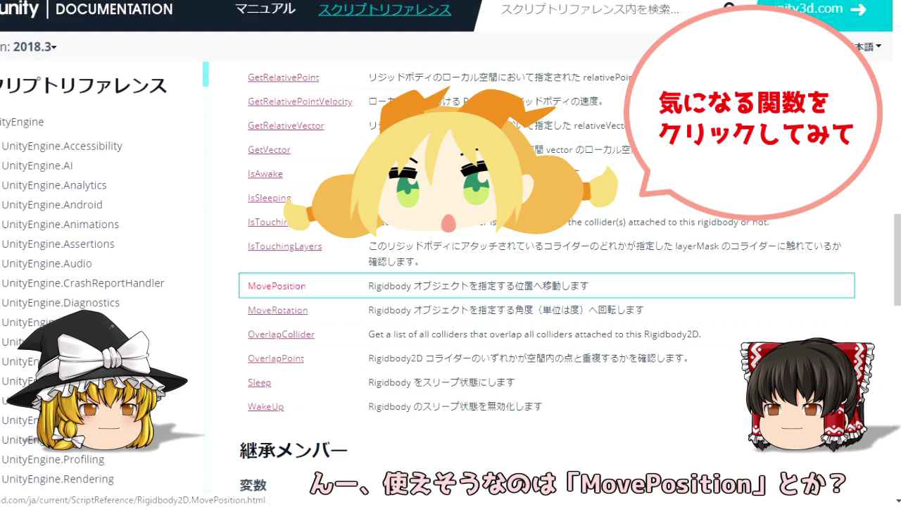
pyautogui.click(277, 286)
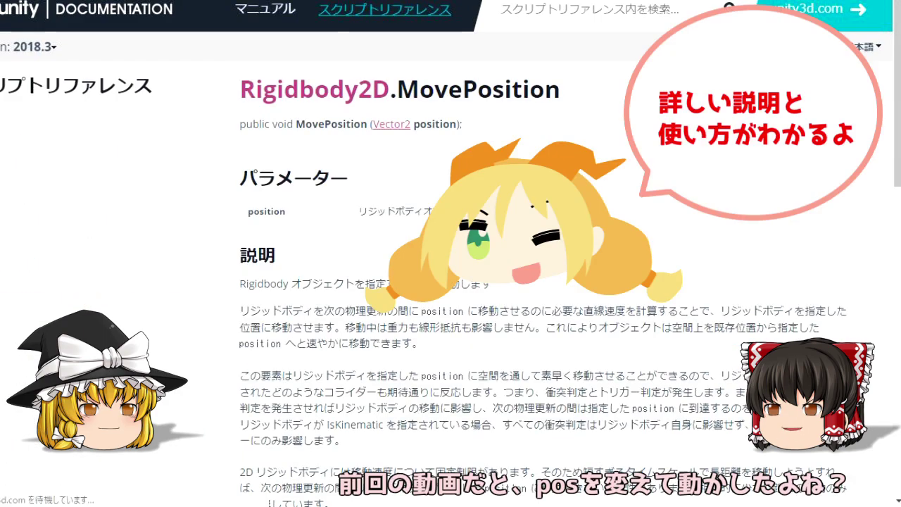
pyautogui.scroll(-10, 450, 282)
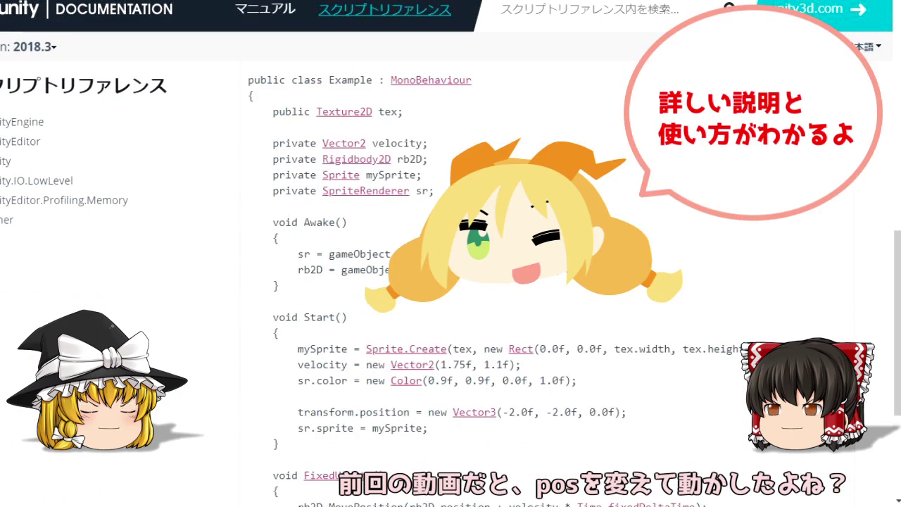
pyautogui.scroll(-5, 450, 282)
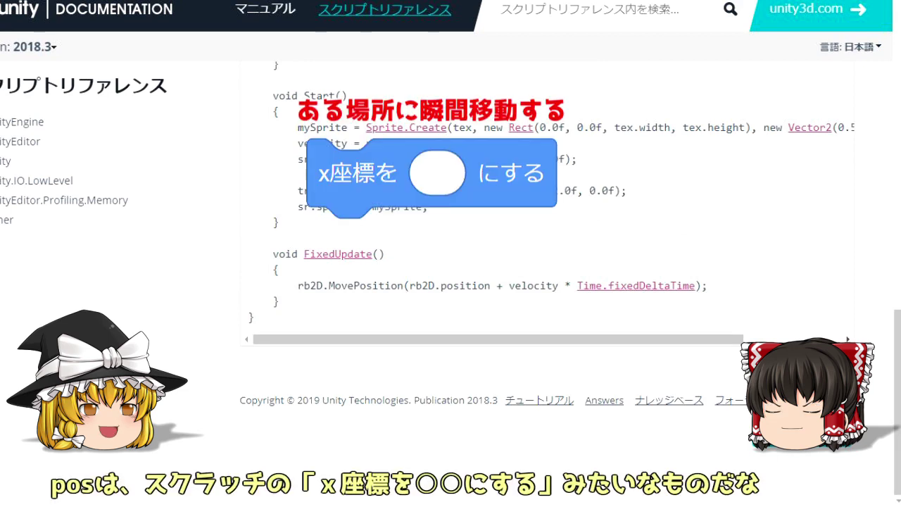
pyautogui.moveTo(347, 285); pyautogui.dragTo(707, 285)
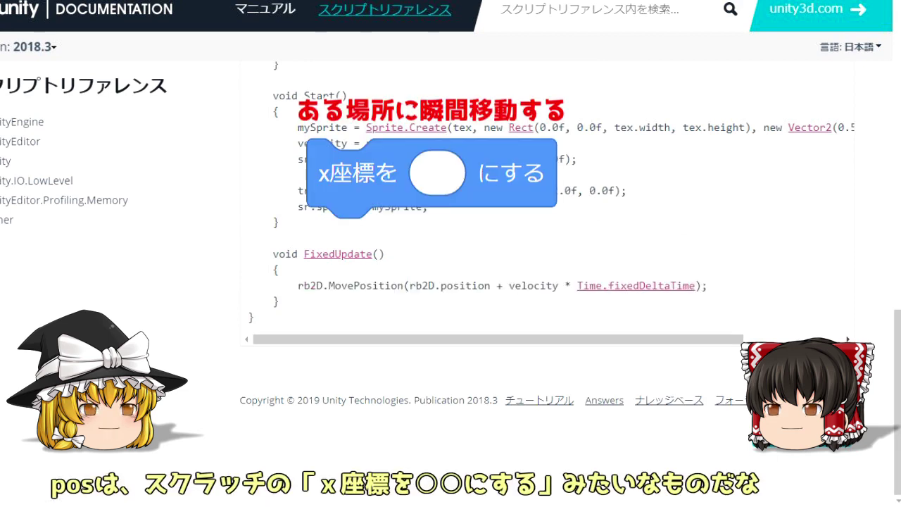
# Open the Rigidbody2D.AddForce reference page and scroll down to its code sample
pyautogui.scroll(1, 549, 282)
pyautogui.scroll(3, 549, 282)
pyautogui.scroll(3, 549, 282)
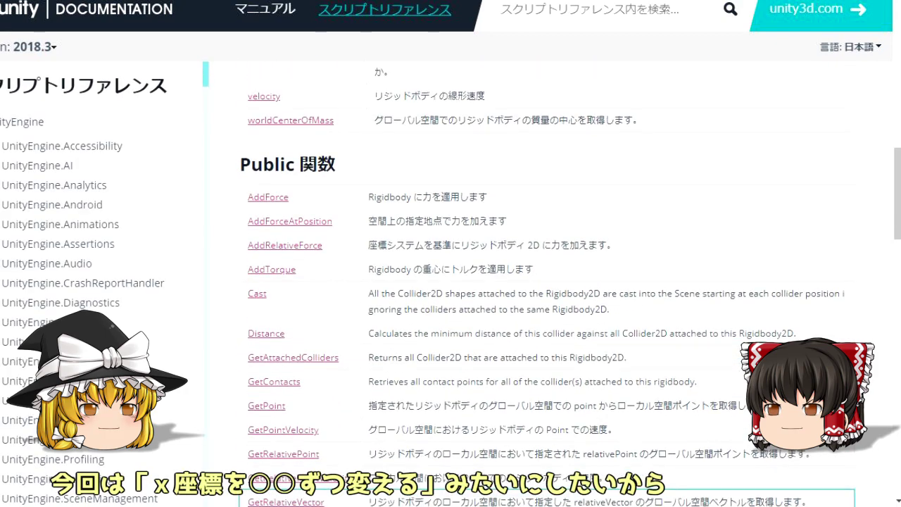
pyautogui.click(267, 197)
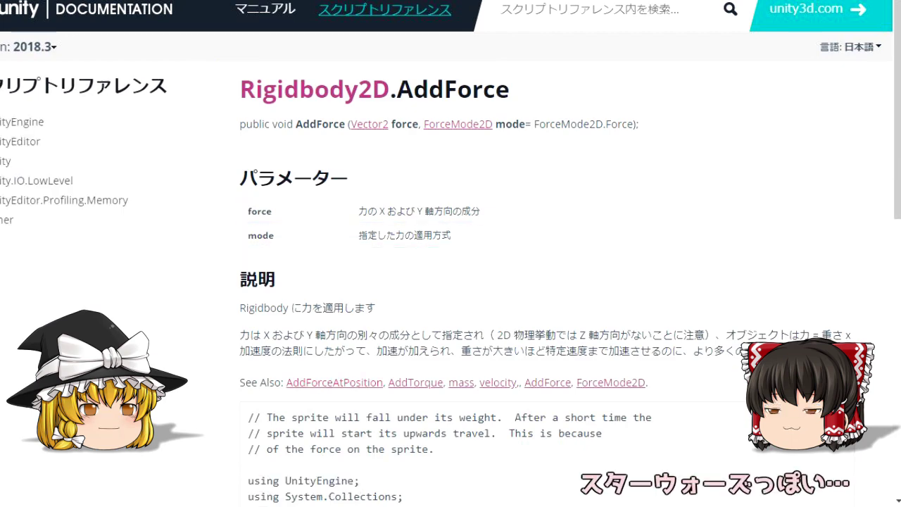
pyautogui.scroll(-3, 450, 282)
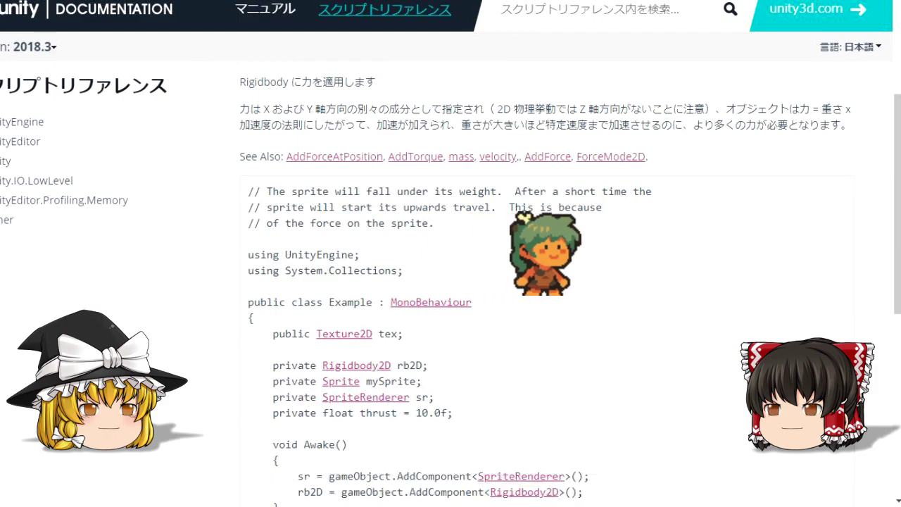
pyautogui.scroll(-4, 450, 282)
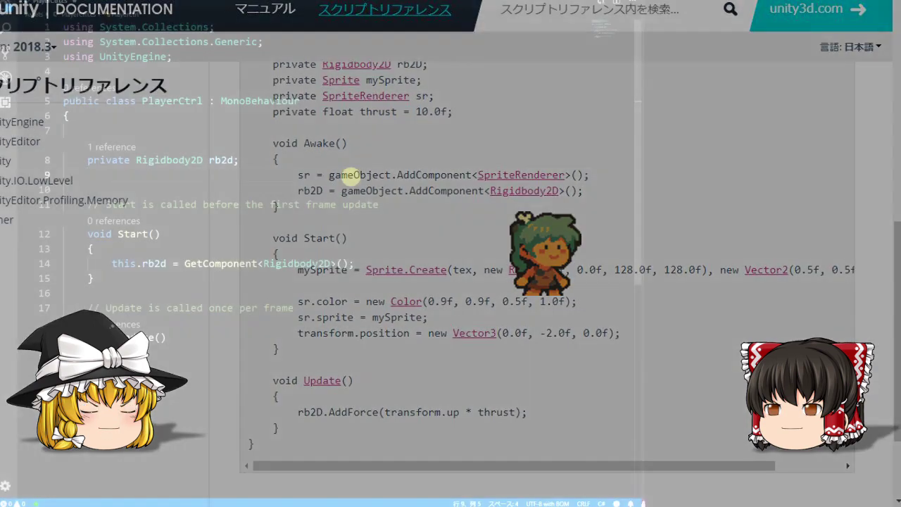
# Add public float speed = 5 and call rb2d.AddForce(Vector2.right * speed) in Update, then test it
pyautogui.write('c float =')
pyautogui.press('BackSpace')
pyautogui.press('BackSpace')
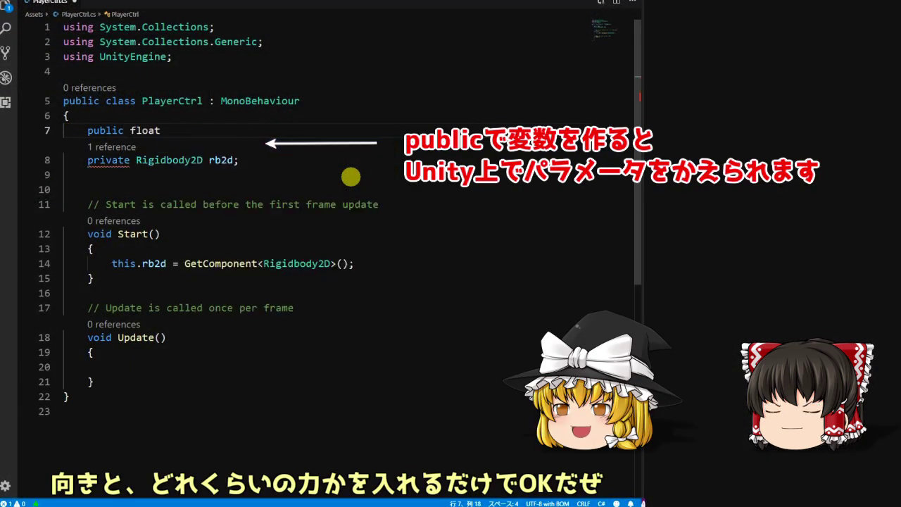
pyautogui.write('speed = 5;')
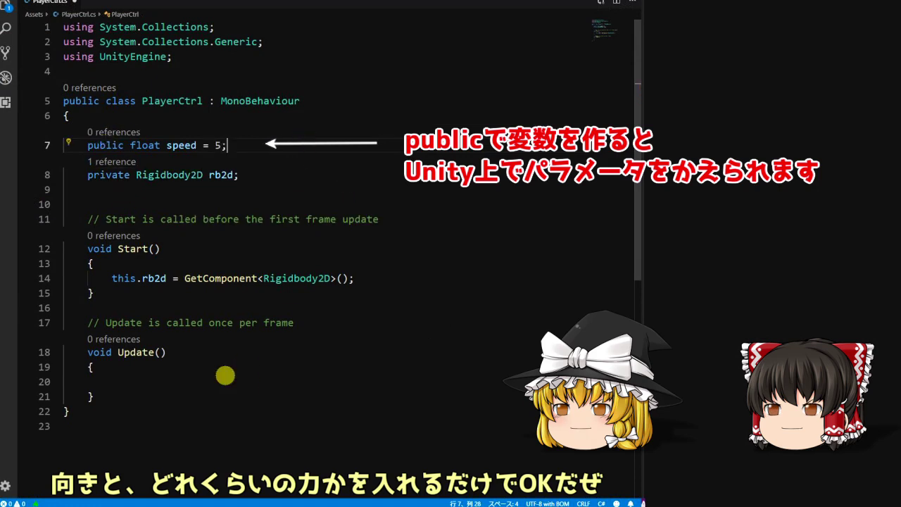
pyautogui.scroll(-1, 341, 367)
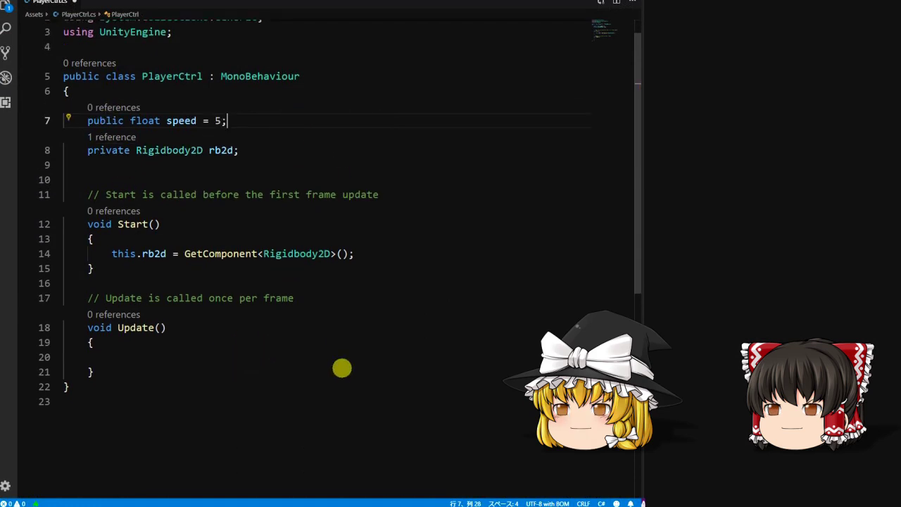
pyautogui.write('rb2d.AddForce( Vector2.right')
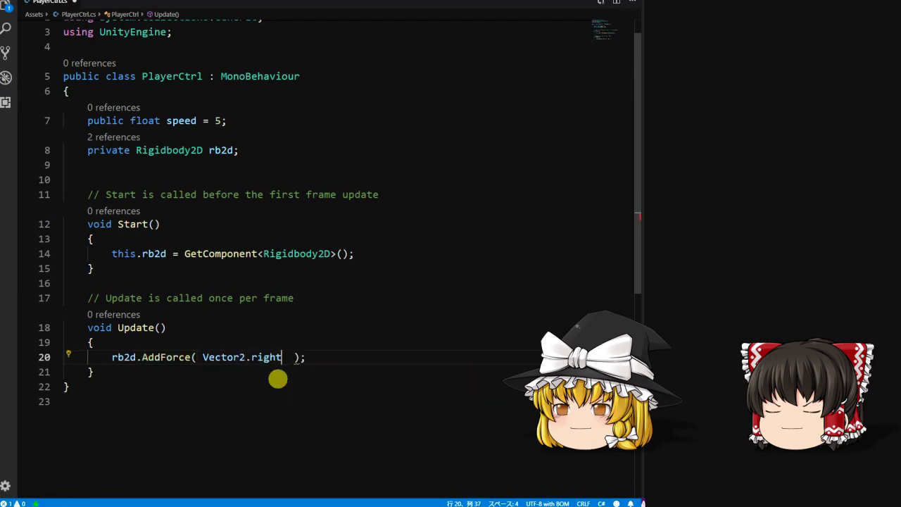
pyautogui.write(' * sep')
pyautogui.write('pd ')
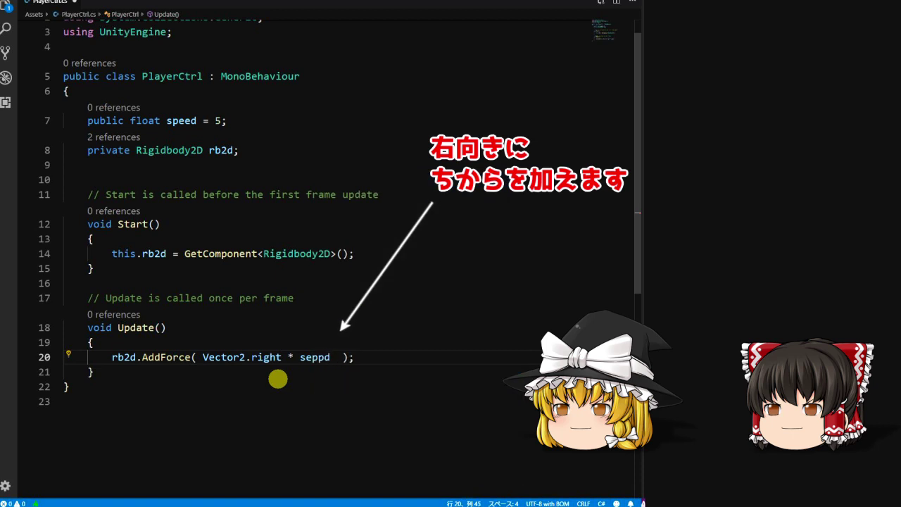
pyautogui.write('peed')
pyautogui.click(311, 397)
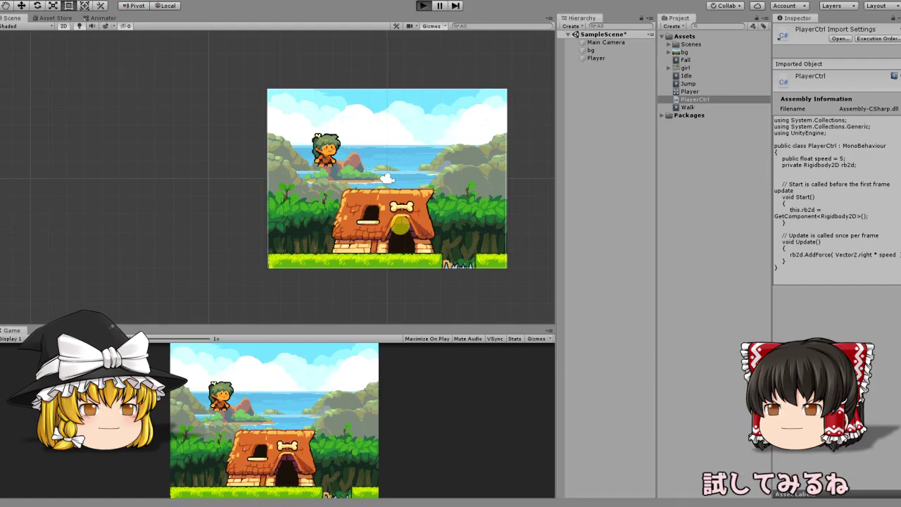
pyautogui.hotkey('ctrl', 'p')
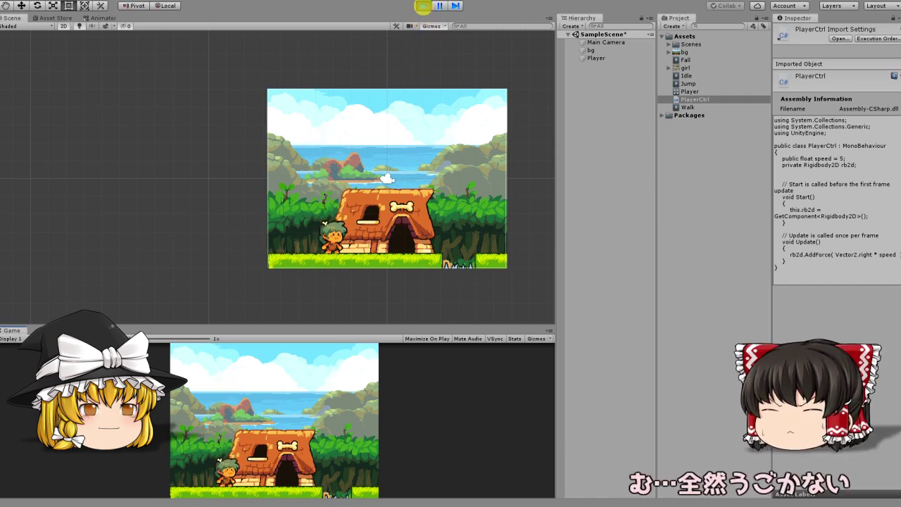
# Raise the Player's Speed to 25, drop the Player onto the grass, and replay the scene
pyautogui.click(423, 6)
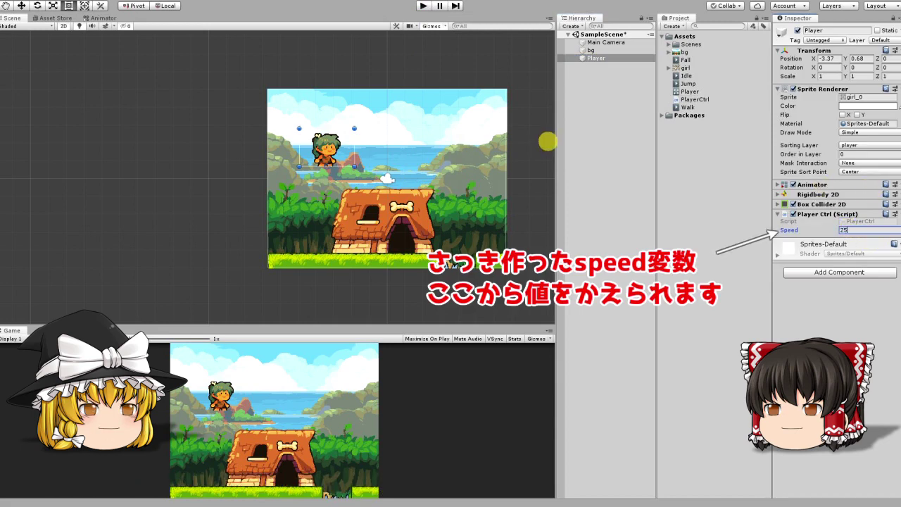
pyautogui.moveTo(325, 149); pyautogui.dragTo(303, 236)
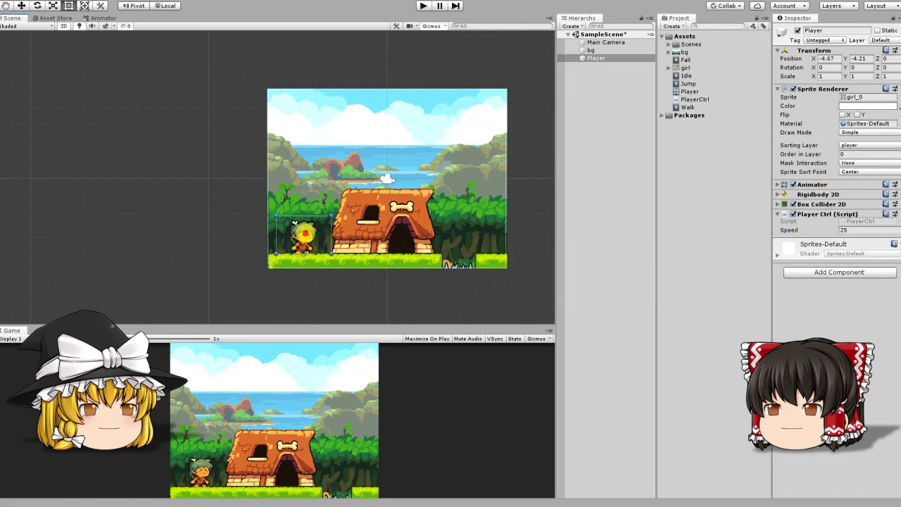
pyautogui.click(423, 6)
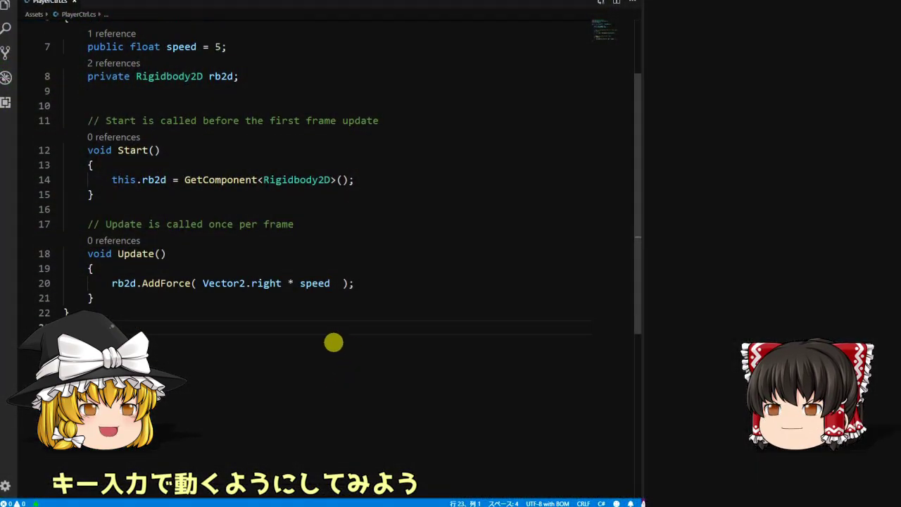
# Add a blank line above AddForce, review Input.GetKey, then open the Input.GetAxisRaw reference
pyautogui.click(113, 283)
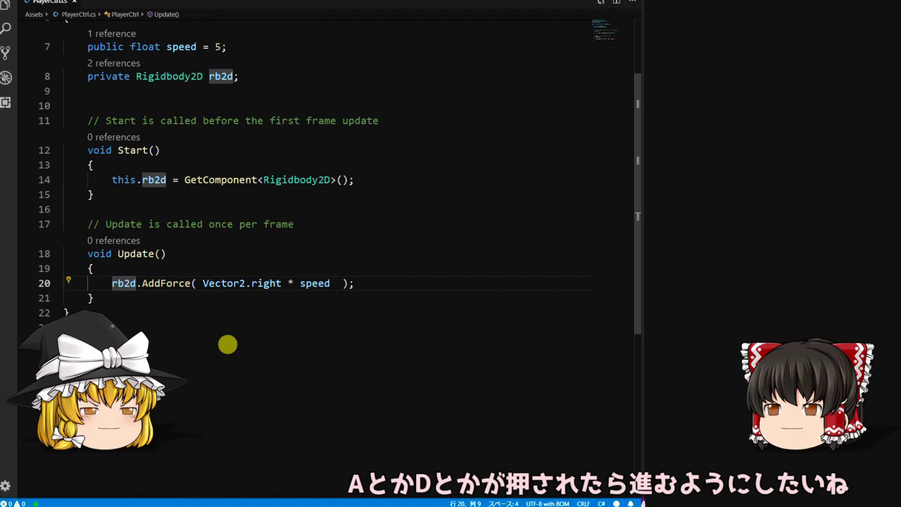
pyautogui.press('Return')
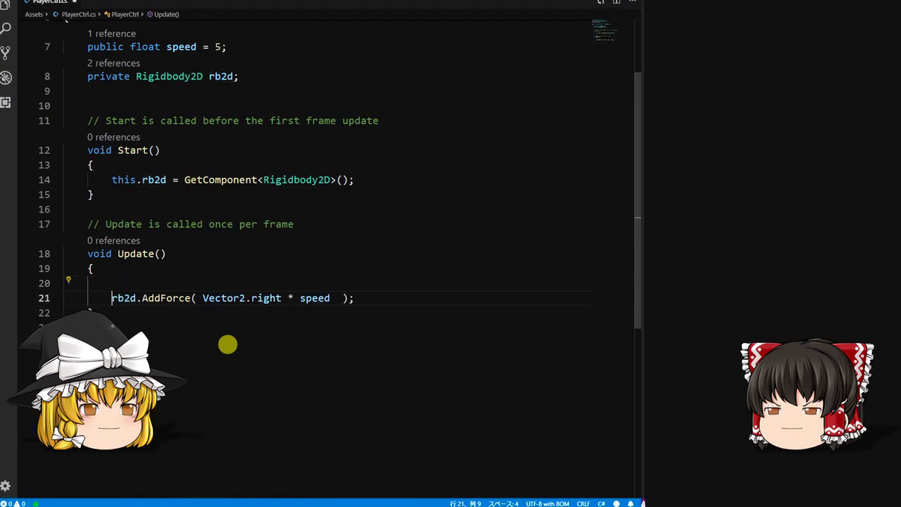
pyautogui.scroll(-4, 563, 317)
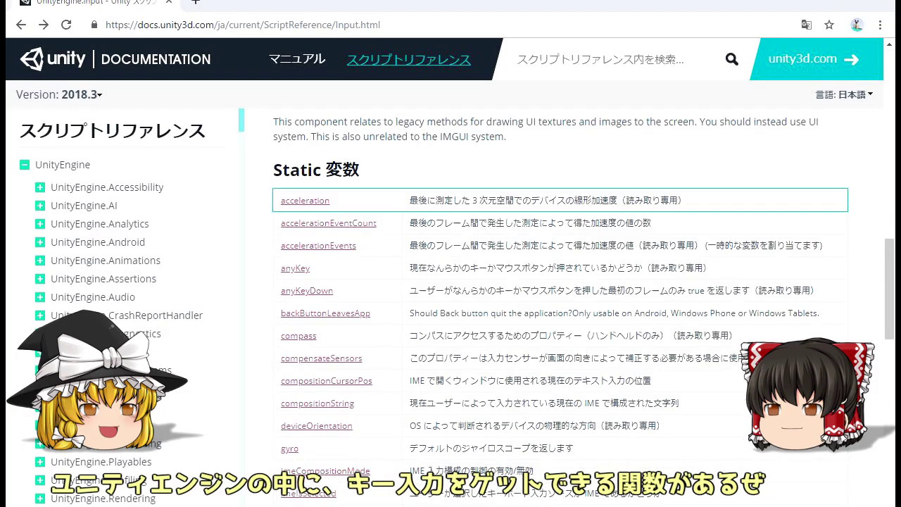
pyautogui.scroll(-6, 563, 317)
pyautogui.scroll(-3, 563, 316)
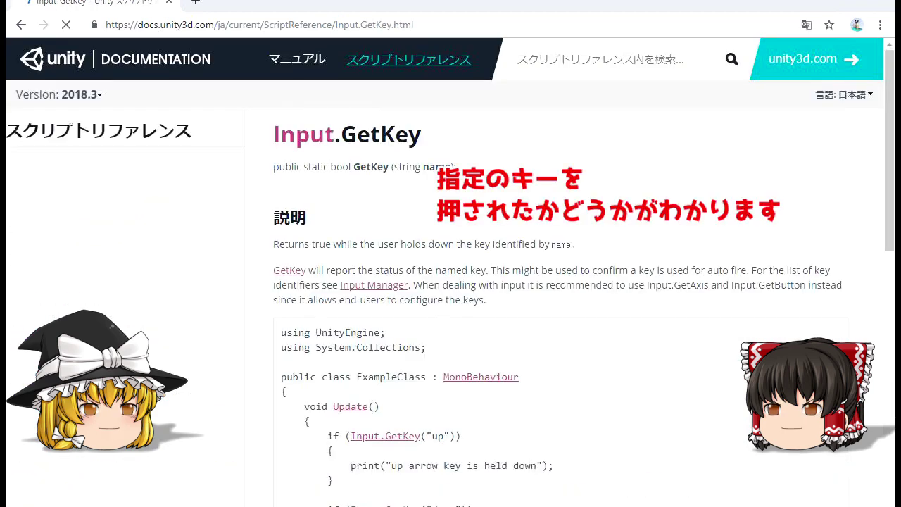
pyautogui.scroll(-2, 563, 317)
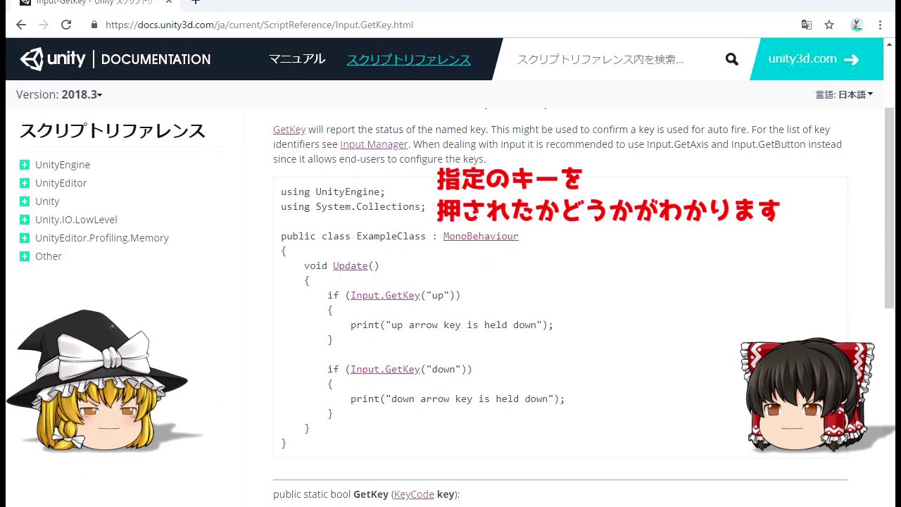
pyautogui.hotkey('alt', 'Left')
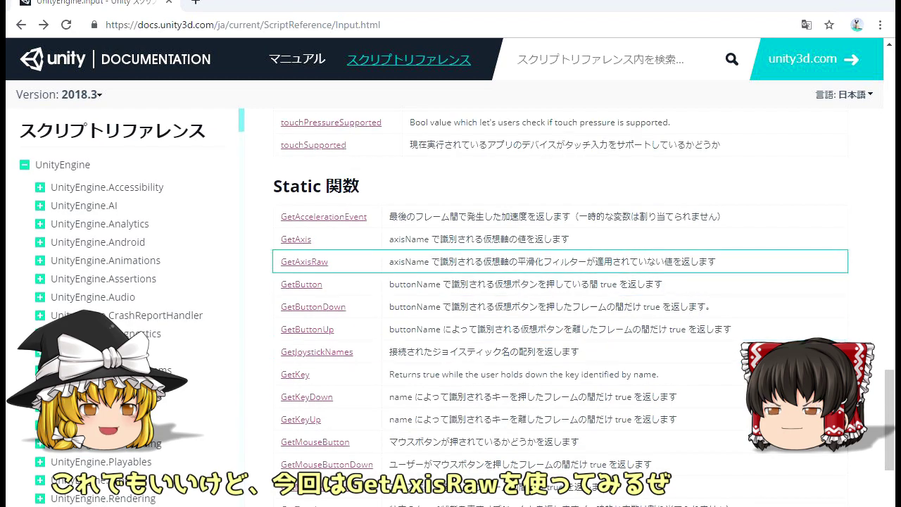
pyautogui.click(304, 261)
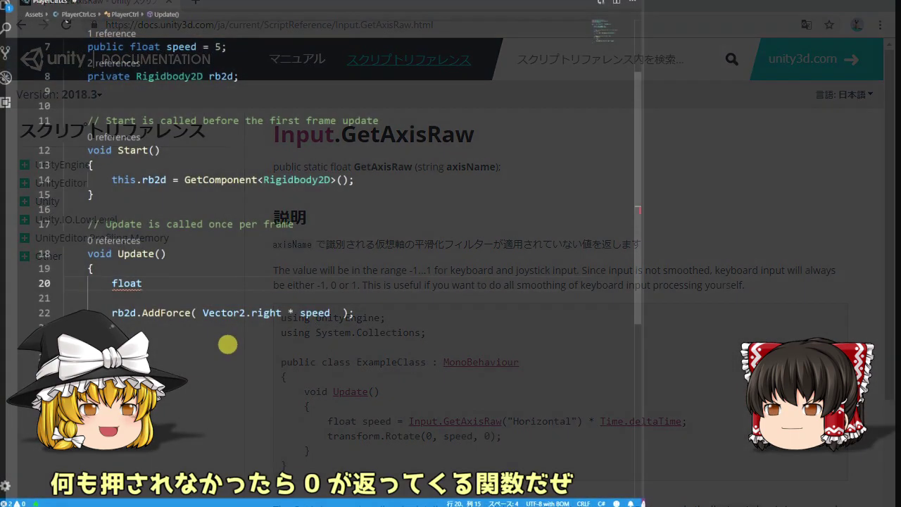
# Store Input.GetAxisRaw("Horizontal") in x, scale AddForce by x, and comment left -1 / none 0 / right 1
pyautogui.write('x = Input.GetAxisRaw("Horizontal");')
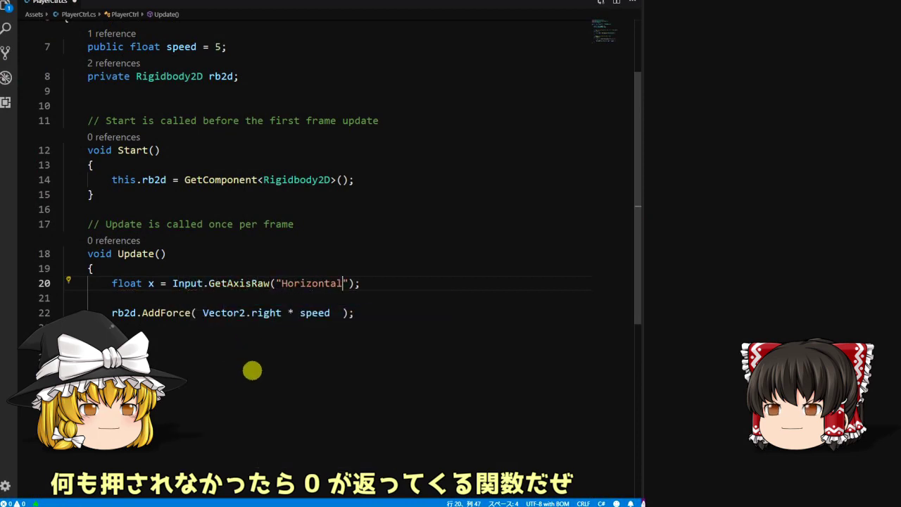
pyautogui.click(282, 313)
pyautogui.write('x')
pyautogui.click(236, 367)
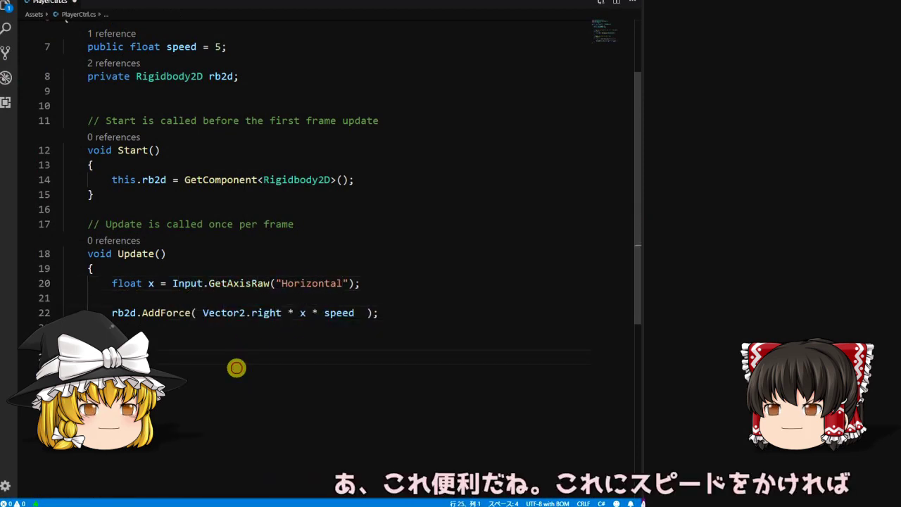
pyautogui.hotkey('ctrl', 'z')
pyautogui.write('//')
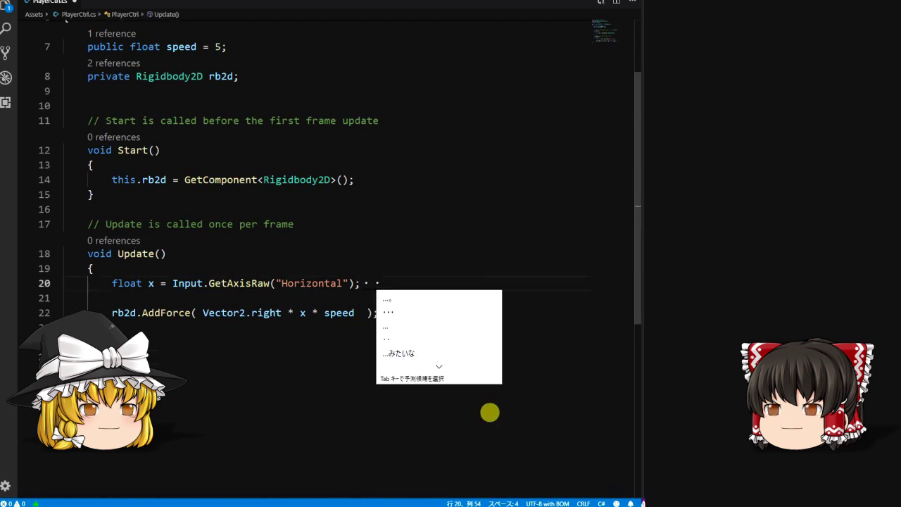
pyautogui.write('左-1・')
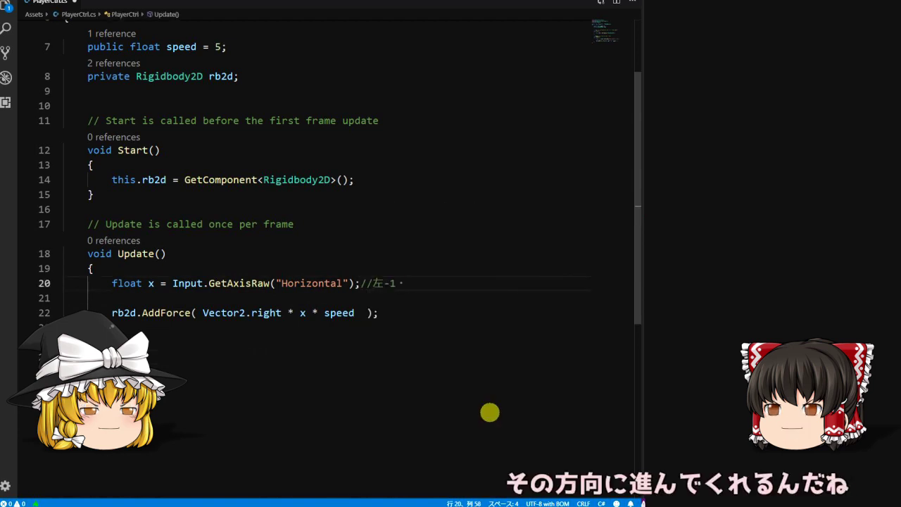
pyautogui.write('なにもしない0・→右1')
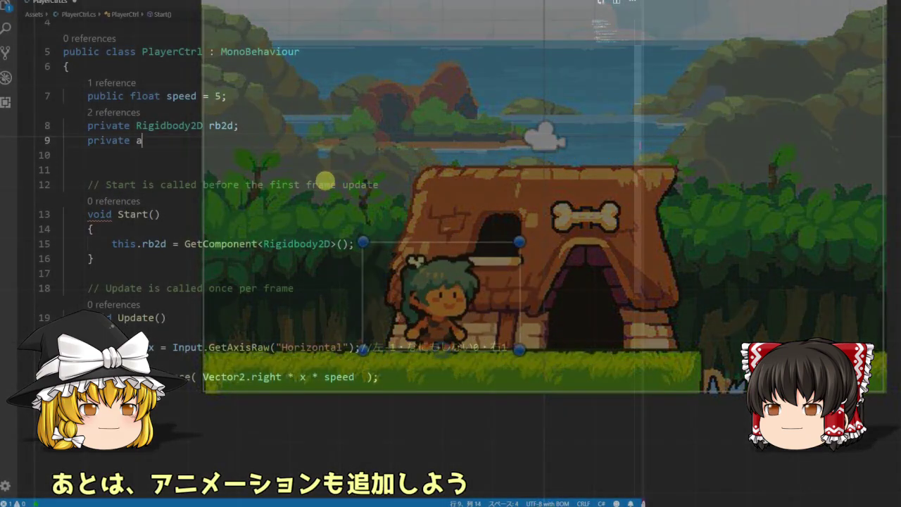
# Declare a private Animator anim field and assign it with GetComponent<Animator>() in Start
pyautogui.write('nimator')
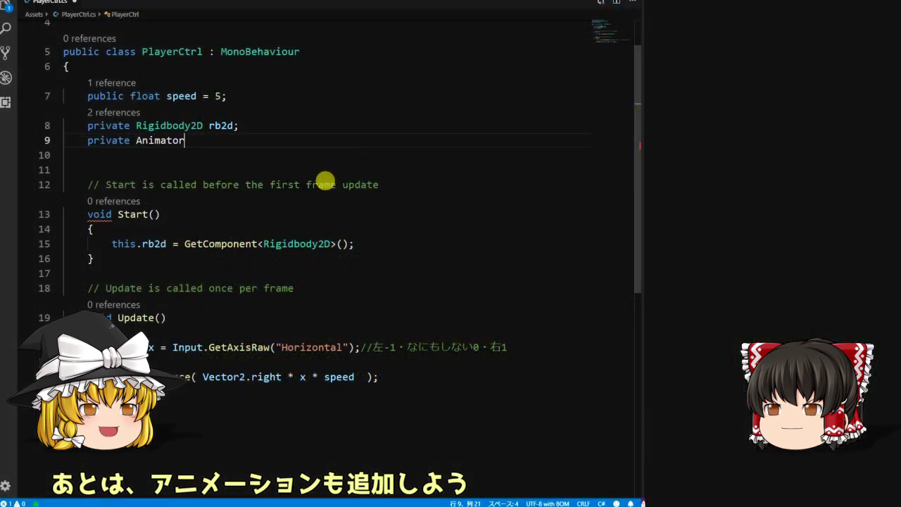
pyautogui.write(' anim;')
pyautogui.click(382, 258)
pyautogui.press('Return')
pyautogui.write('this.anim = Get')
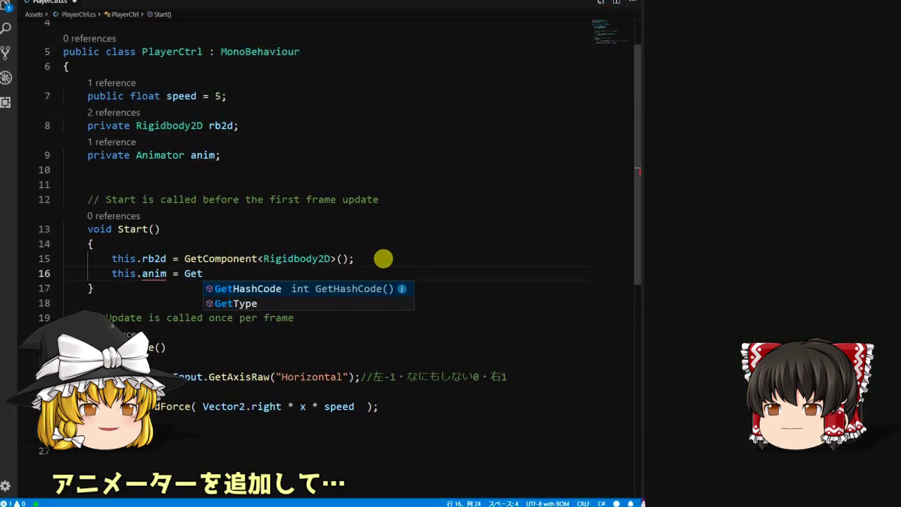
pyautogui.write('Component<Animator>();')
pyautogui.press('Left')
pyautogui.press('Left')
pyautogui.press('Left')
pyautogui.write('Animator')
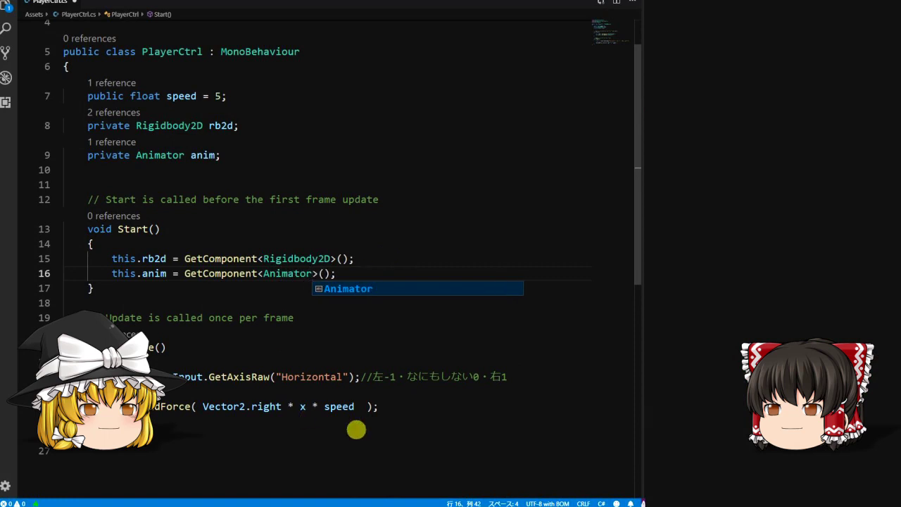
# Add anim.SetFloat("Speed", speed) above the AddForce call in Update
pyautogui.scroll(-3, 428, 465)
pyautogui.press('Return')
pyautogui.write('a')
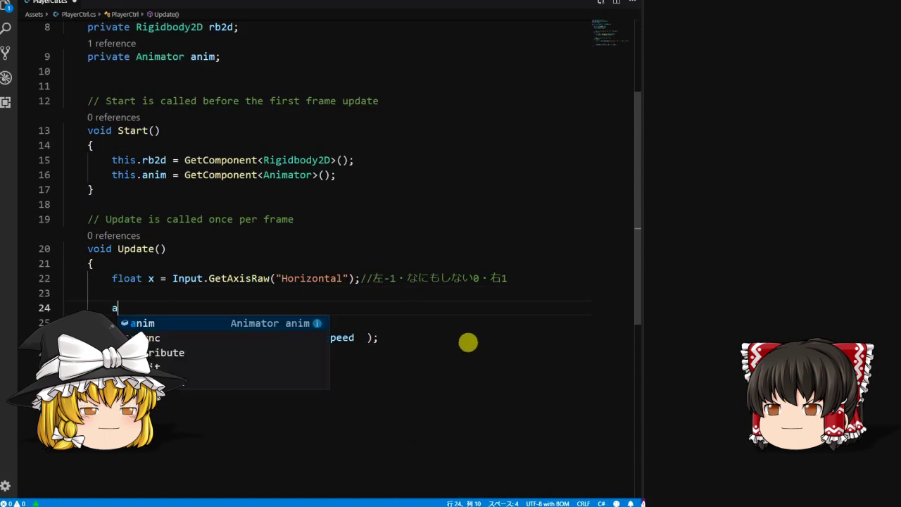
pyautogui.write('nim.SetFloat')
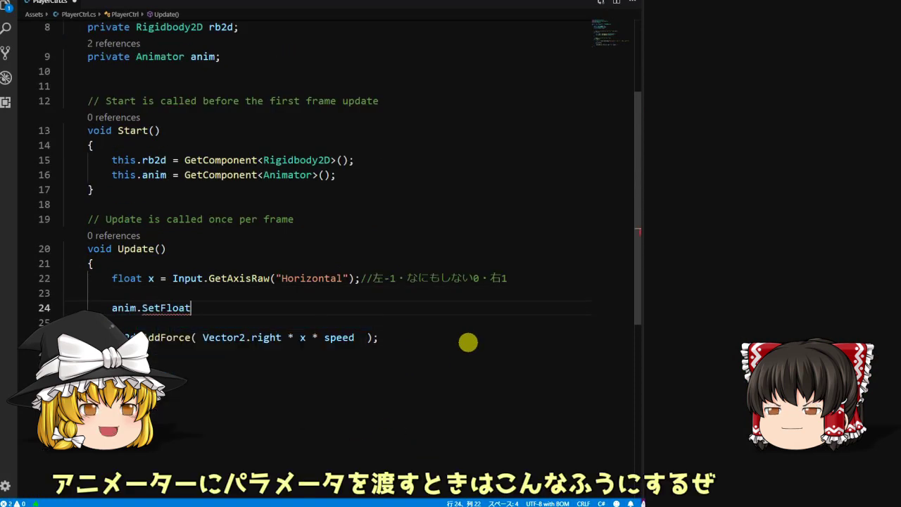
pyautogui.write('("Speed",')
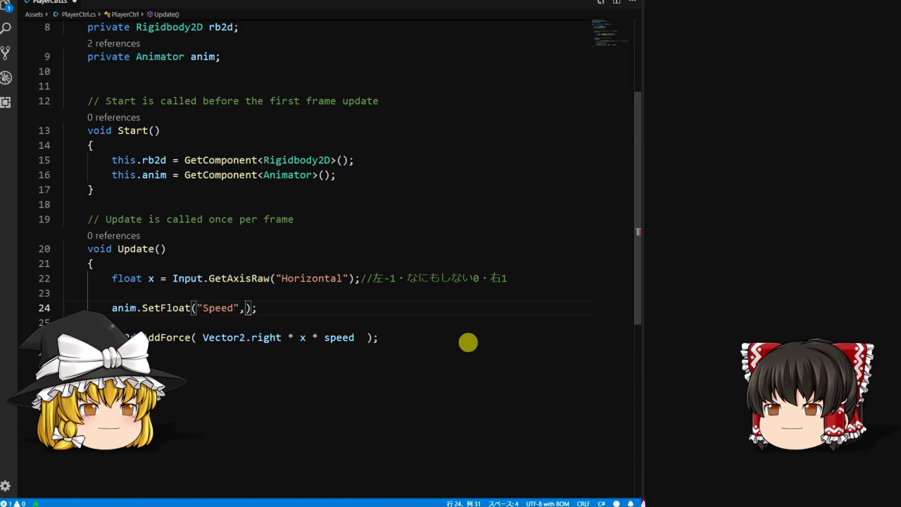
pyautogui.write('sp')
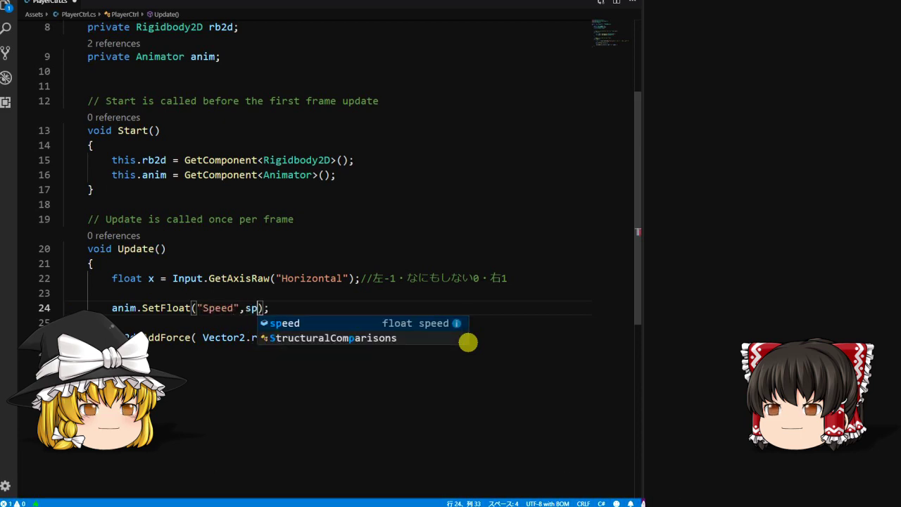
pyautogui.write('eed')
pyautogui.press('Escape')
pyautogui.press('Down')
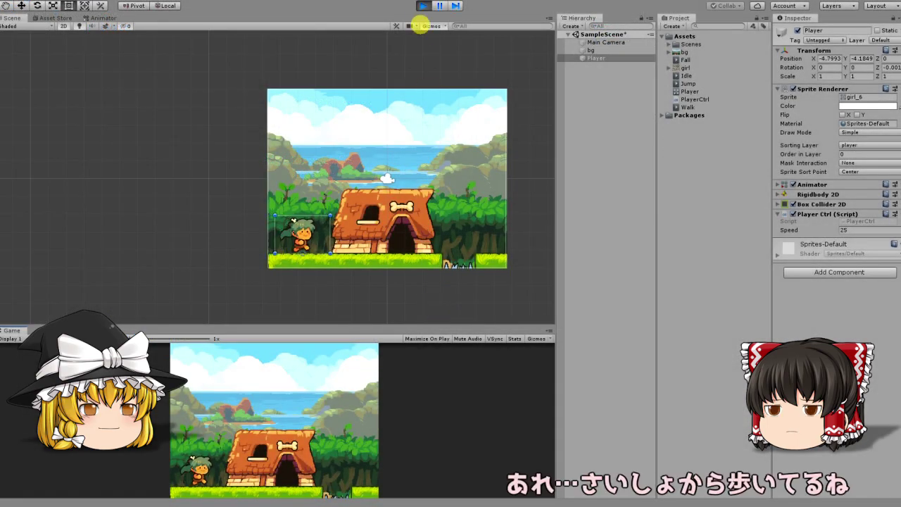
# Play the scene and walk the girl left, right to the hut doorway, then back left
pyautogui.click(420, 6)
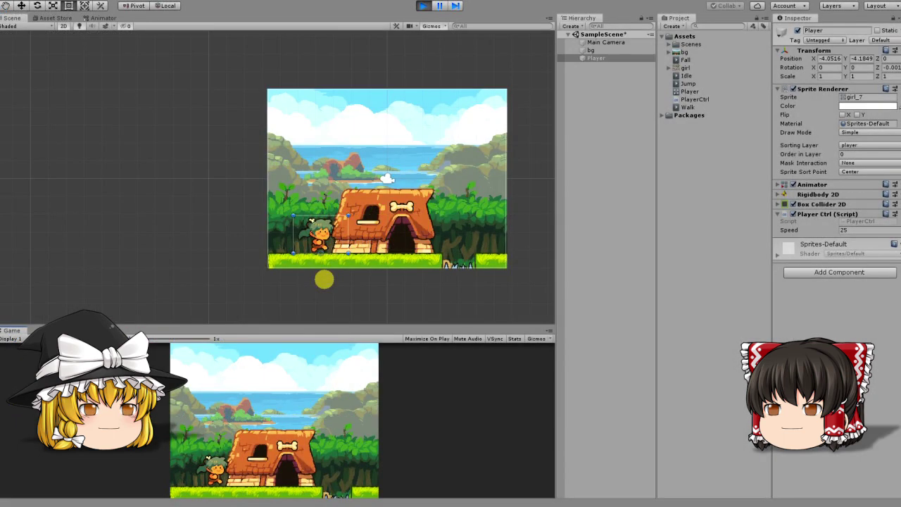
pyautogui.press('Left')
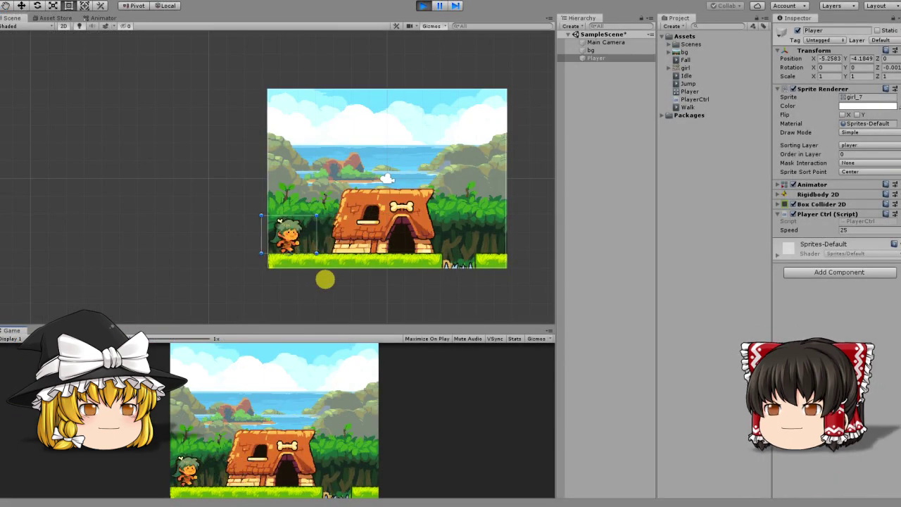
pyautogui.press('Right')
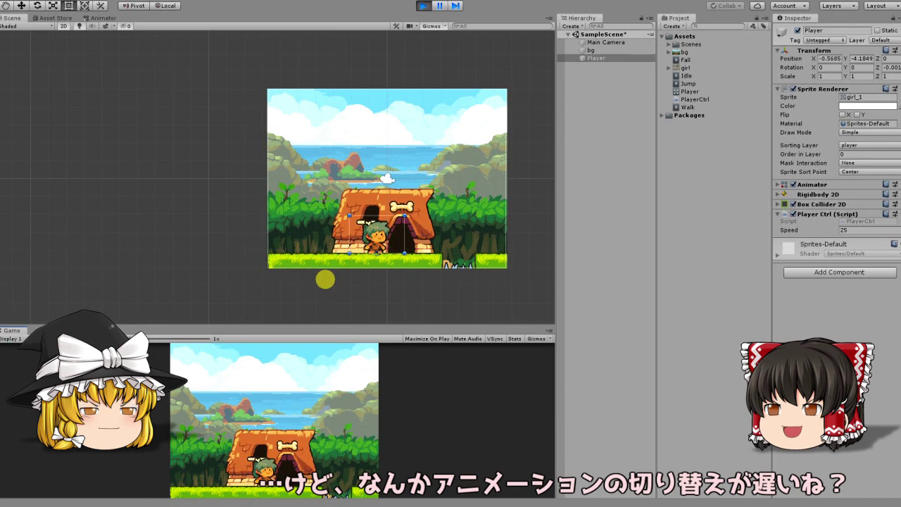
pyautogui.press('Left')
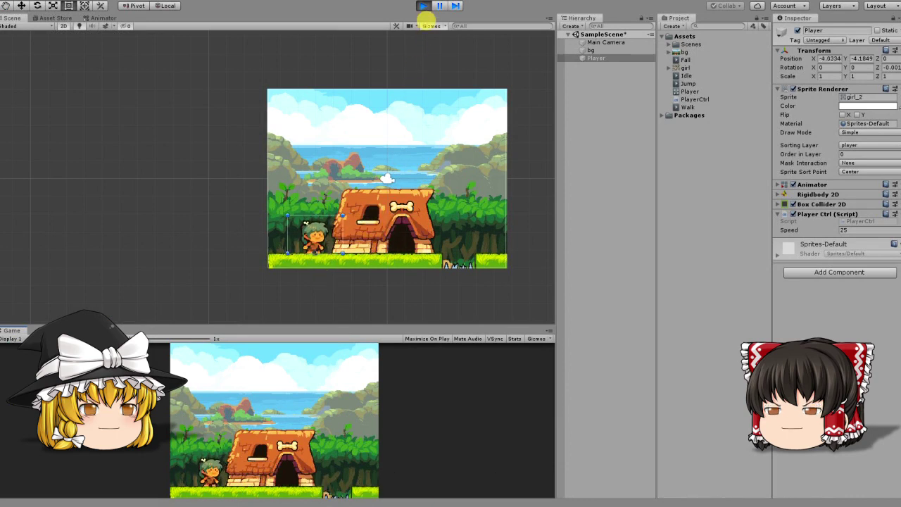
# Turn off Has Exit Time and set Transition Duration 0 on the Idle/Walk transitions, then replay
pyautogui.click(423, 6)
pyautogui.click(100, 18)
pyautogui.click(386, 130)
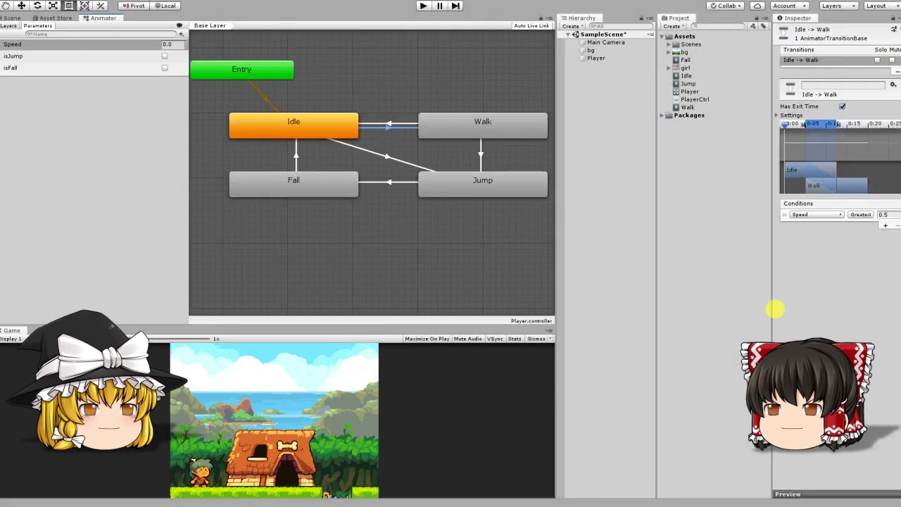
pyautogui.click(777, 114)
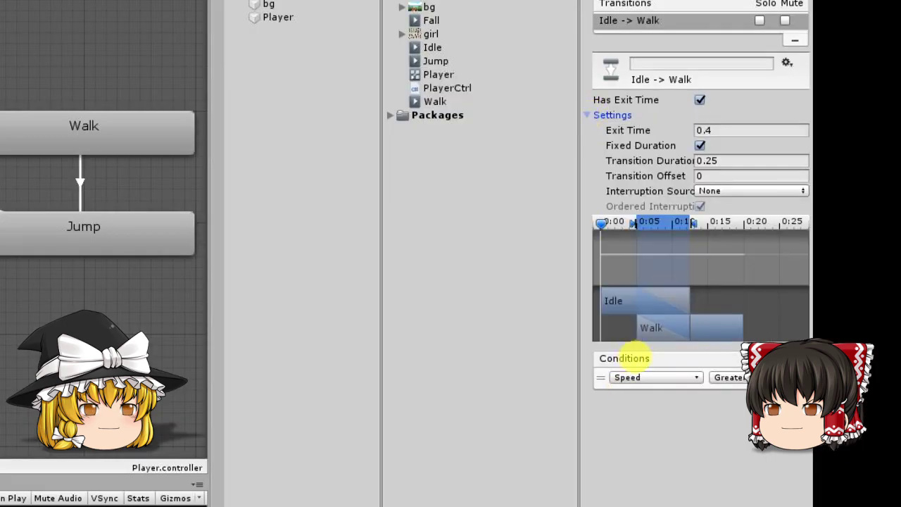
pyautogui.click(700, 100)
pyautogui.click(735, 159)
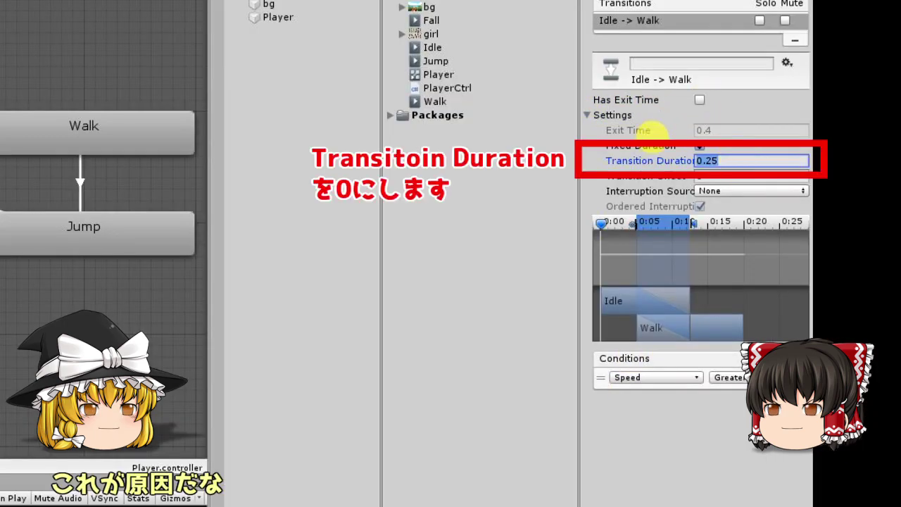
pyautogui.write('0')
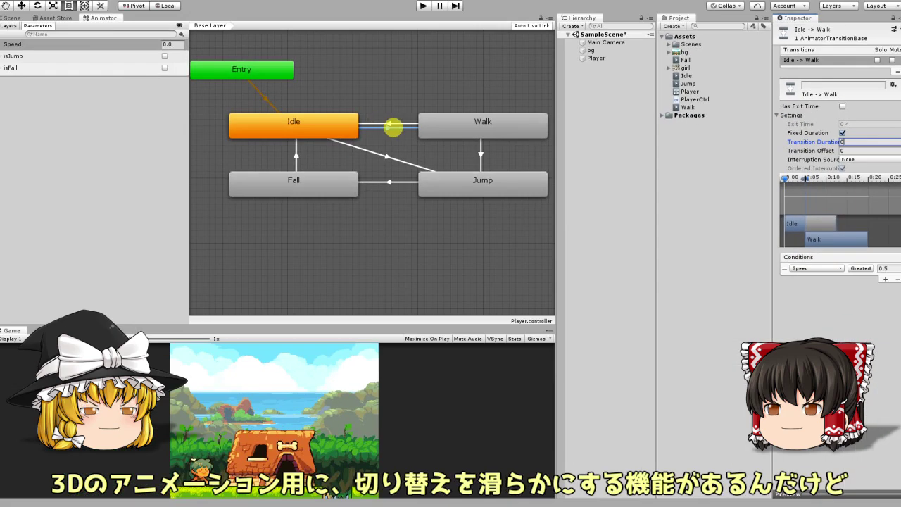
pyautogui.click(390, 123)
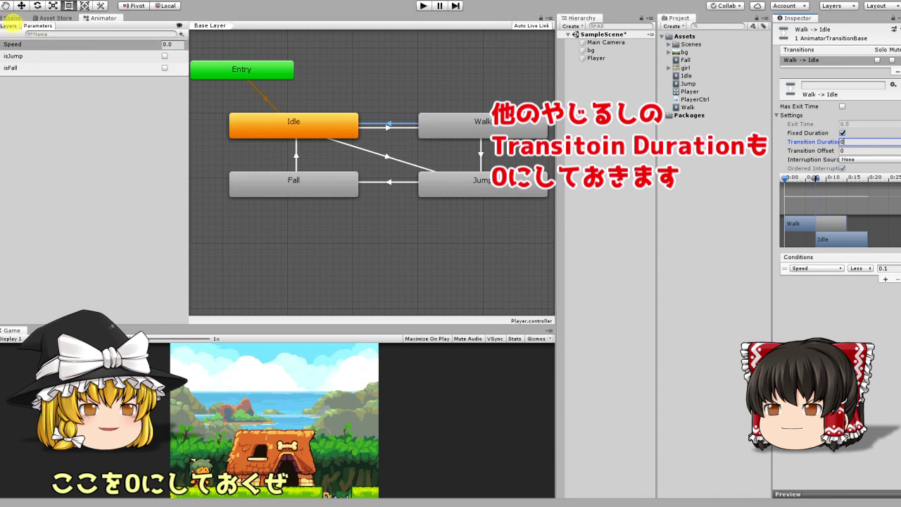
pyautogui.click(11, 17)
pyautogui.hotkey('ctrl', 'p')
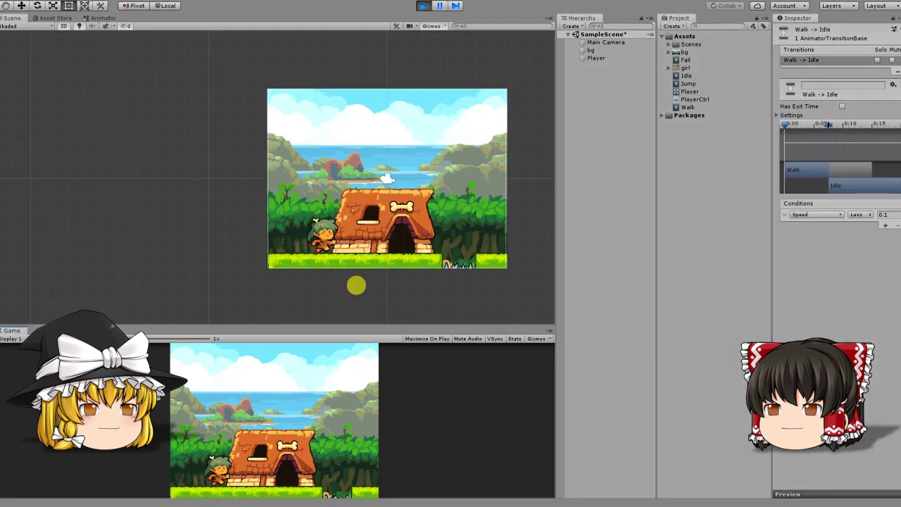
# Walk the girl left and right to confirm instant Idle/Walk switching, then stop and select Player
pyautogui.press('Right')
pyautogui.press('Left')
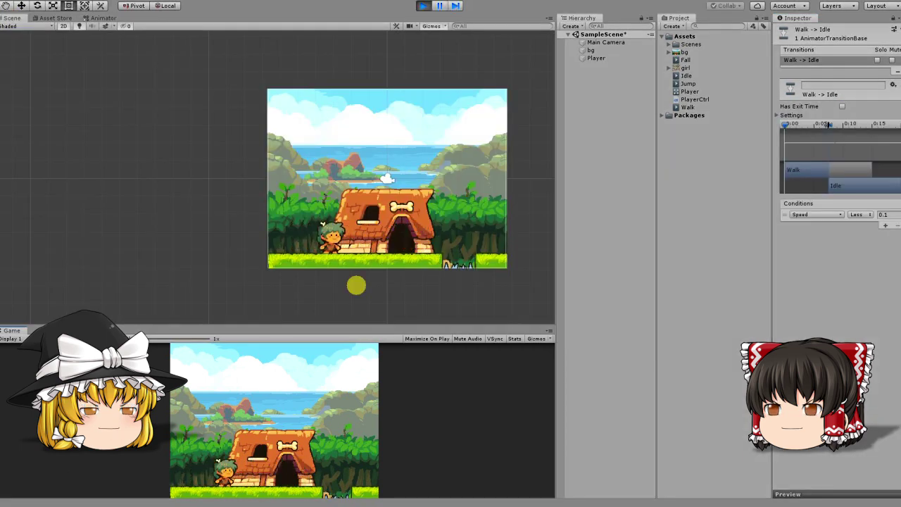
pyautogui.press('Right')
pyautogui.press('Left')
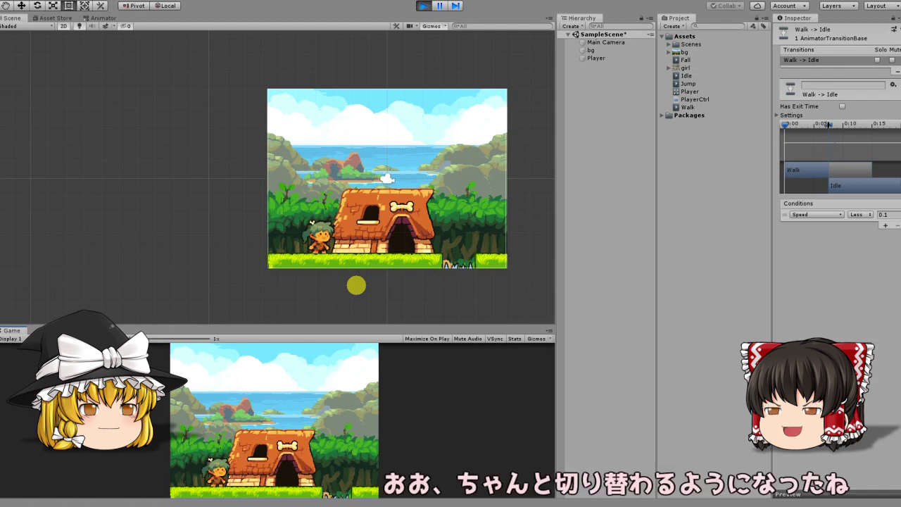
pyautogui.press('Right')
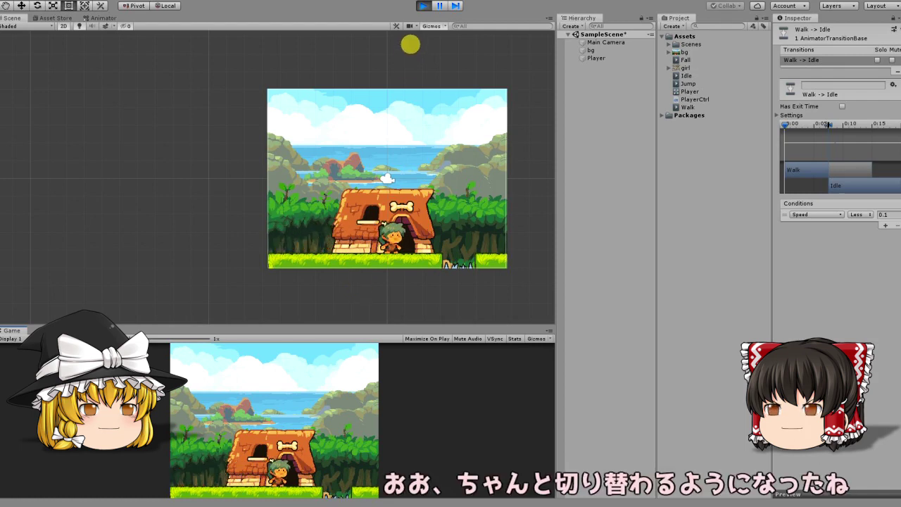
pyautogui.press('Left')
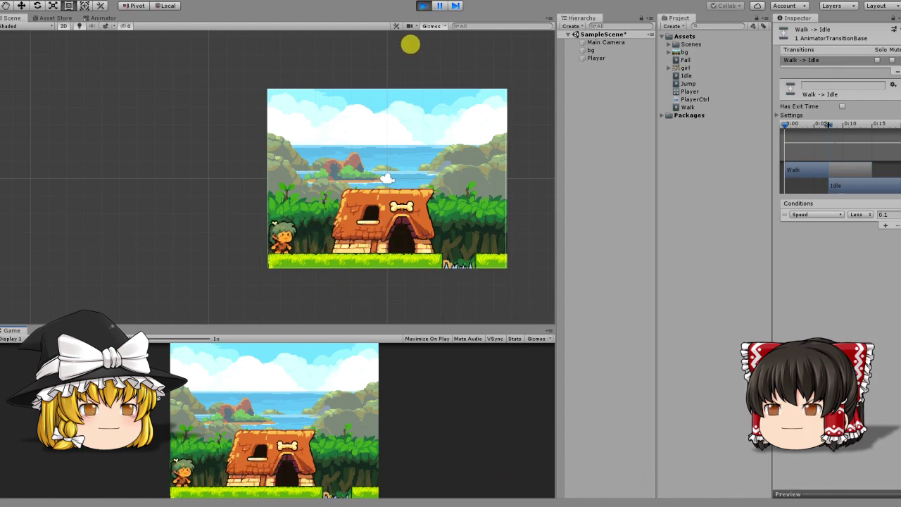
pyautogui.press('Right')
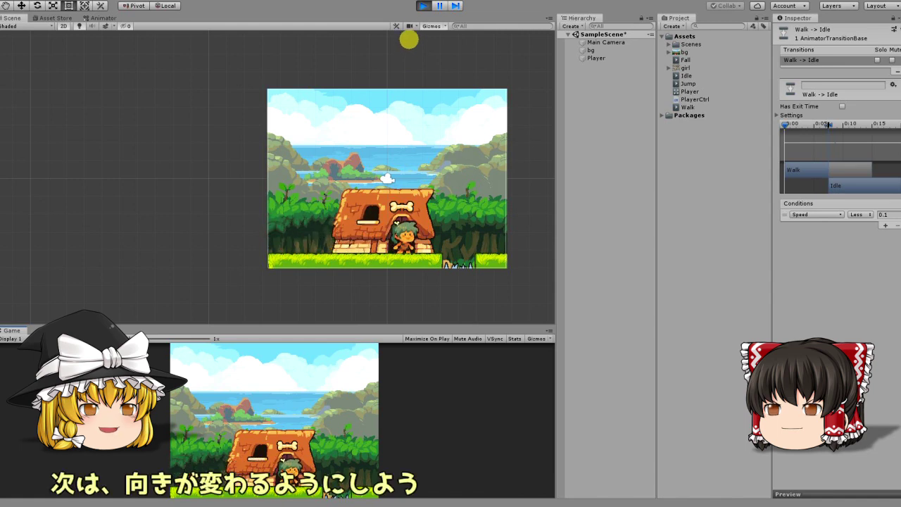
pyautogui.click(423, 6)
pyautogui.click(595, 59)
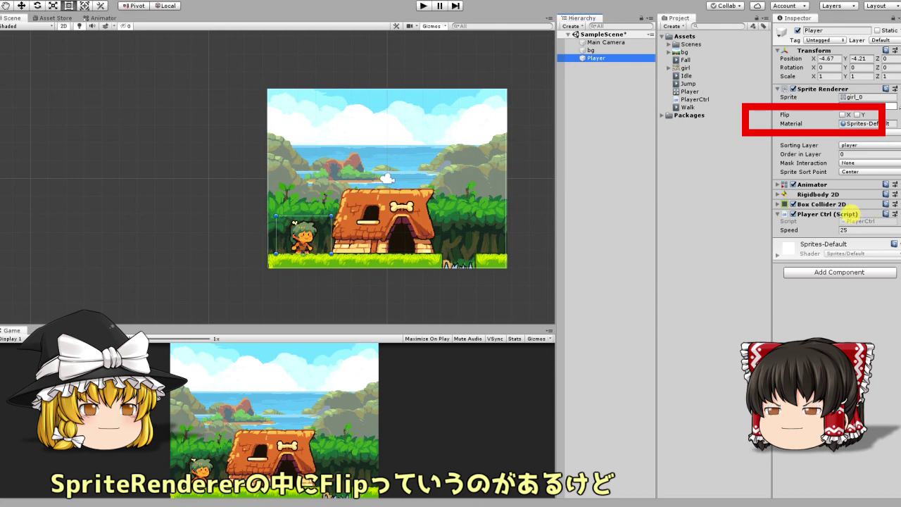
# Tick Flip X on the Player's Sprite Renderer to mirror the girl, then clear it again
pyautogui.click(842, 114)
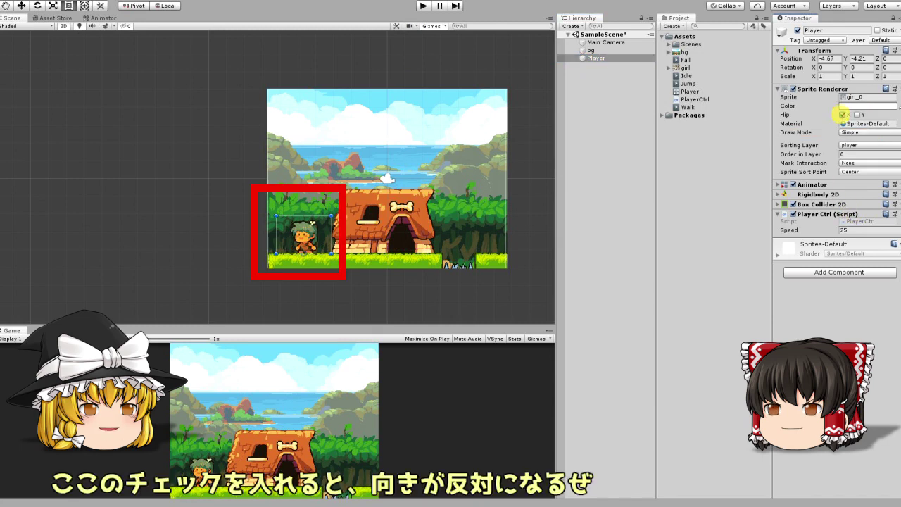
pyautogui.click(842, 115)
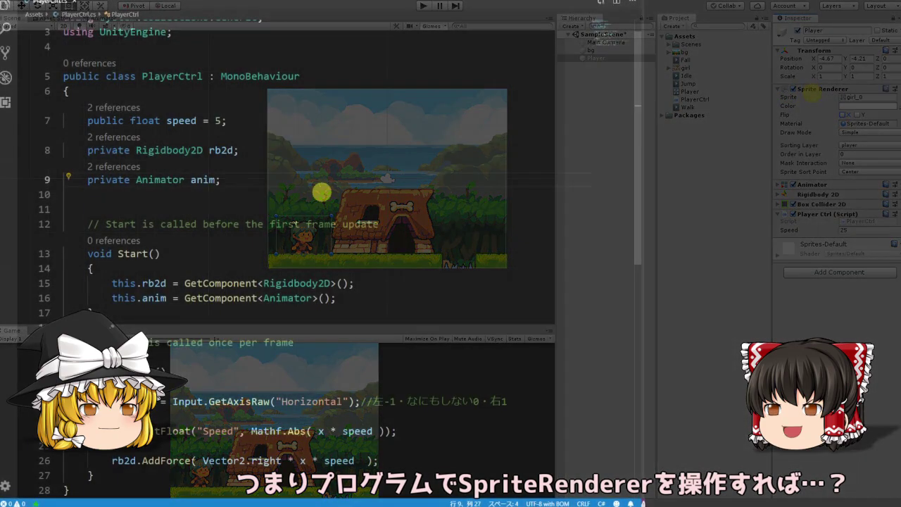
# Declare a private SpriteRenderer spRenderer and assign it with GetComponent<SpriteRenderer>() in Start
pyautogui.write('private S')
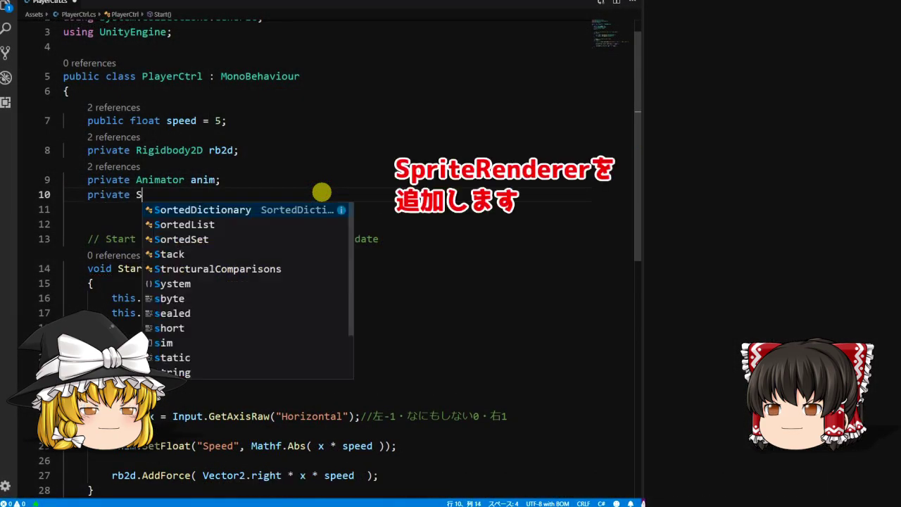
pyautogui.write('priteRenderer spRenderer')
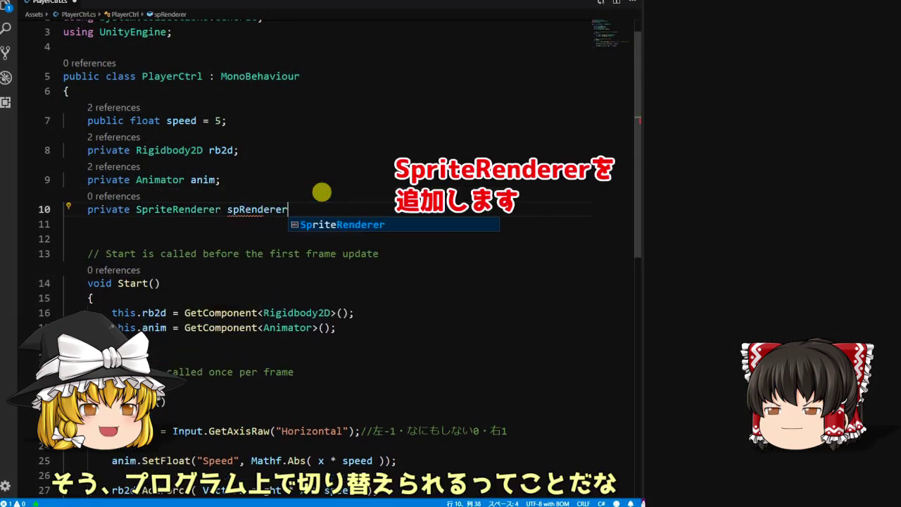
pyautogui.write(';')
pyautogui.click(381, 332)
pyautogui.press('Return')
pyautogui.write('this.spRenderer = Get')
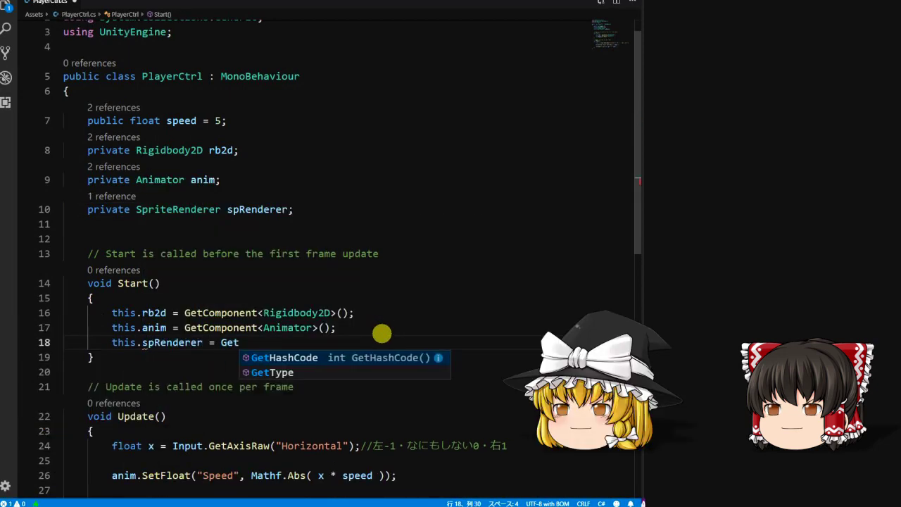
pyautogui.write('Component<SpriteRenderer>();')
pyautogui.press('Left')
pyautogui.press('Left')
pyautogui.press('Left')
pyautogui.write('SpriteRenderer')
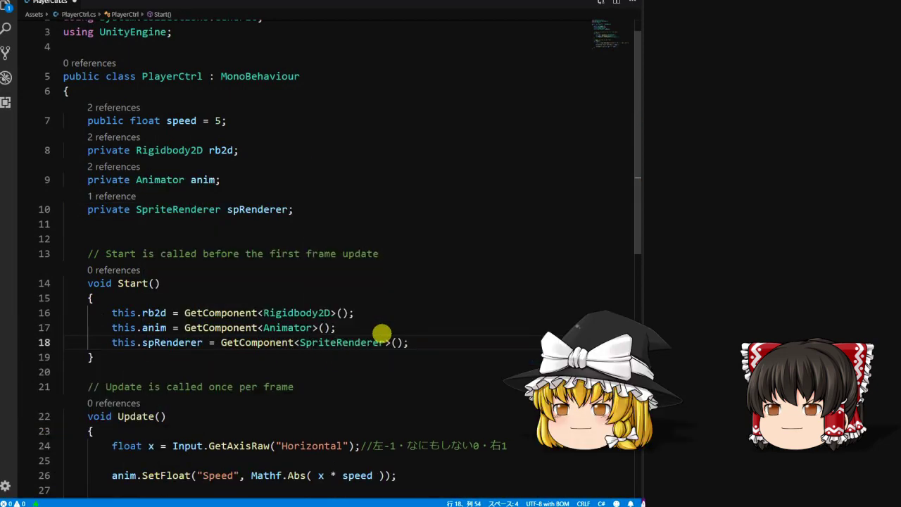
# In Update, add an if block above the force line that sets spRenderer.flipX = true
pyautogui.scroll(-3, 421, 321)
pyautogui.scroll(-1, 417, 337)
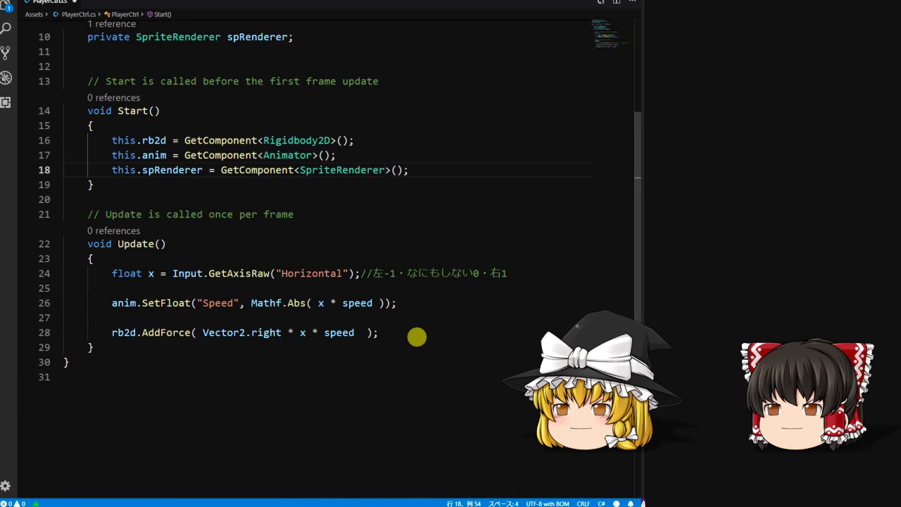
pyautogui.press('Return')
pyautogui.press('Return')
pyautogui.press('Return')
pyautogui.press('Up')
pyautogui.press('Up')
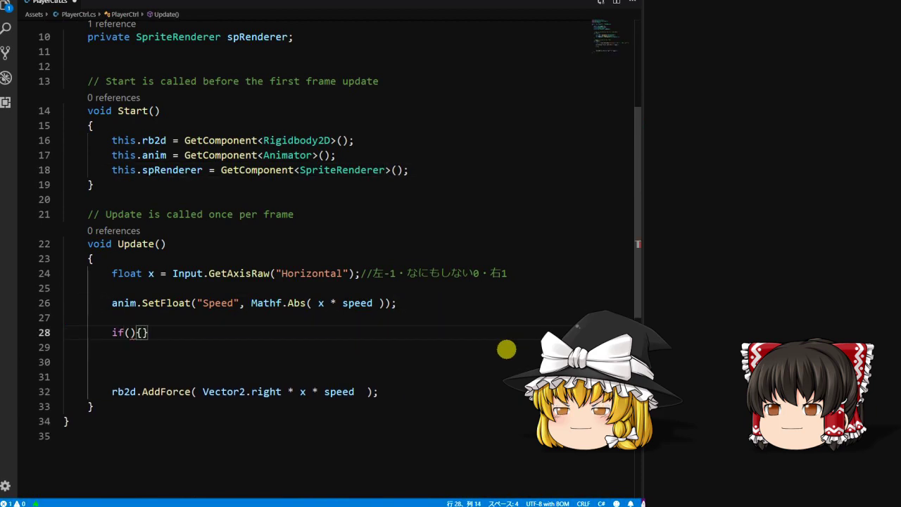
pyautogui.write('x > 0')
pyautogui.press('Return')
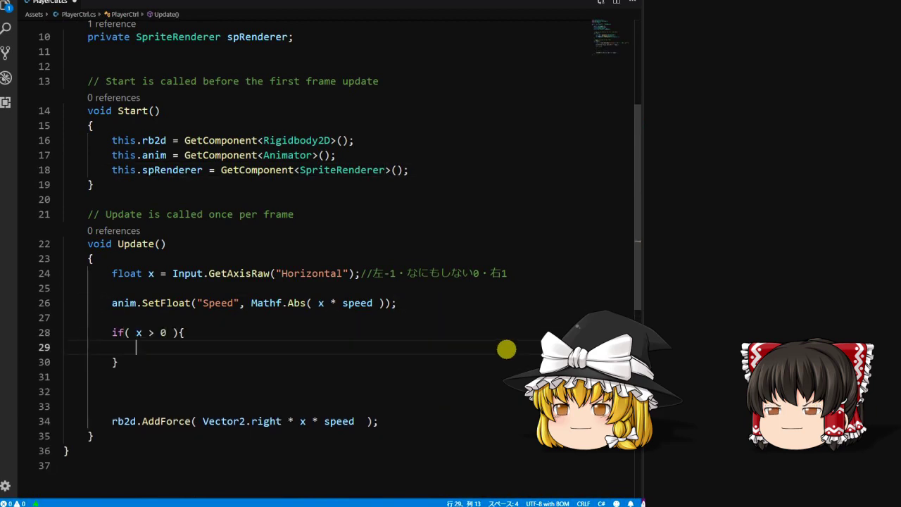
pyautogui.write('spRenderer.flipX = true')
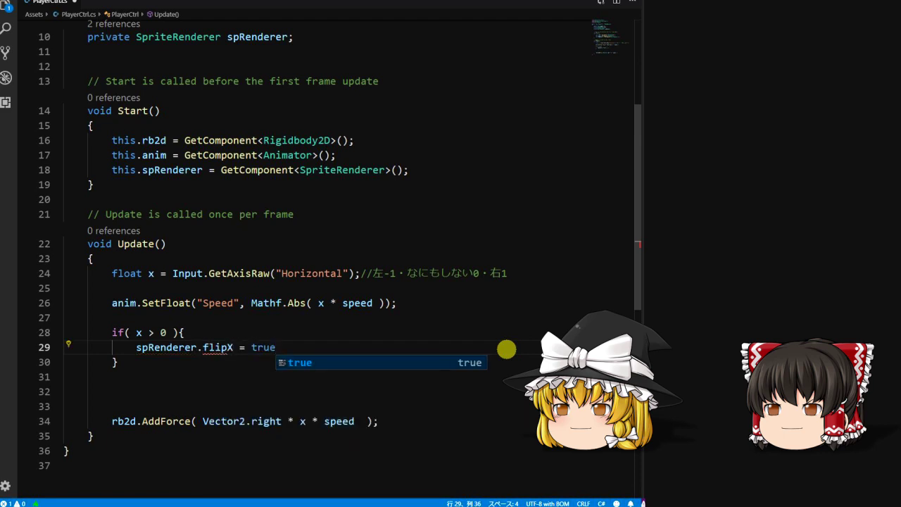
pyautogui.write(';')
pyautogui.press('Down')
# Add an else-if branch setting flipX false, set the first condition to x < 0, and add comment '//スプライトの向きを変える'
pyautogui.write('else if(){')
pyautogui.press('Return')
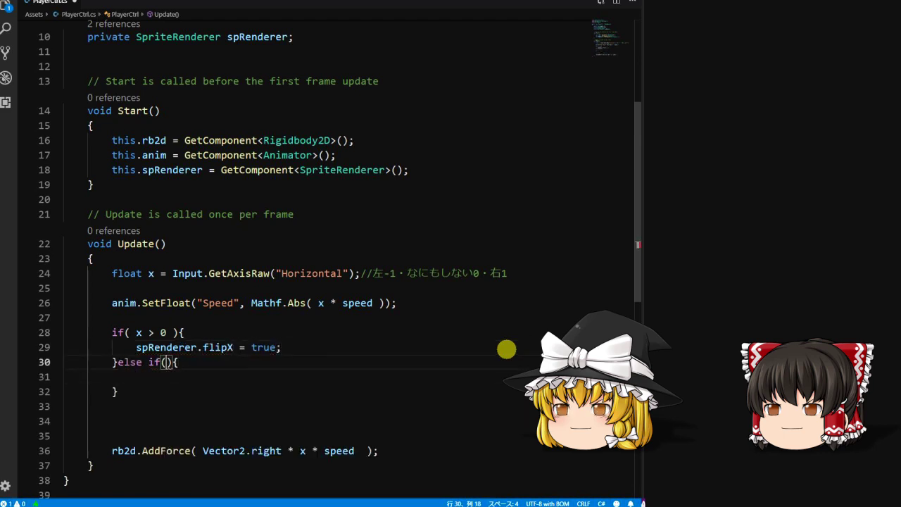
pyautogui.write('x < 0')
pyautogui.press('Left')
pyautogui.press('BackSpace')
pyautogui.write('<')
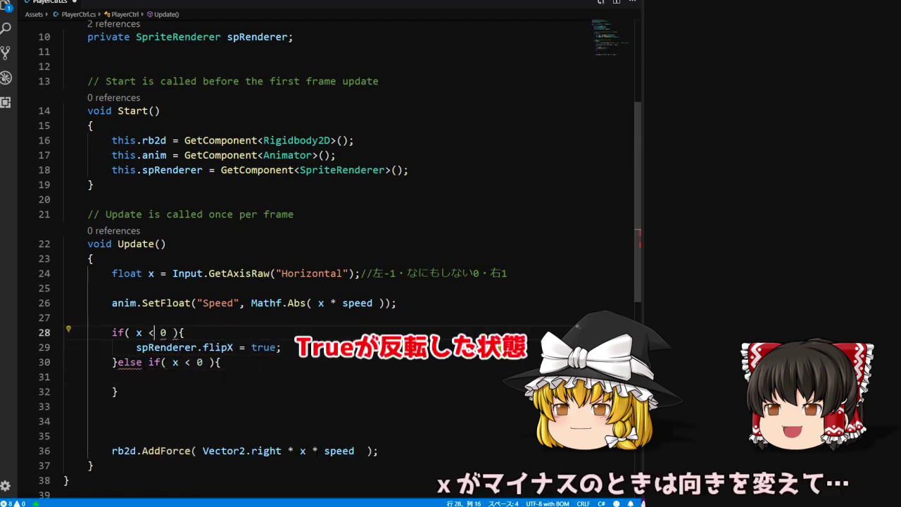
pyautogui.write('spRenderer')
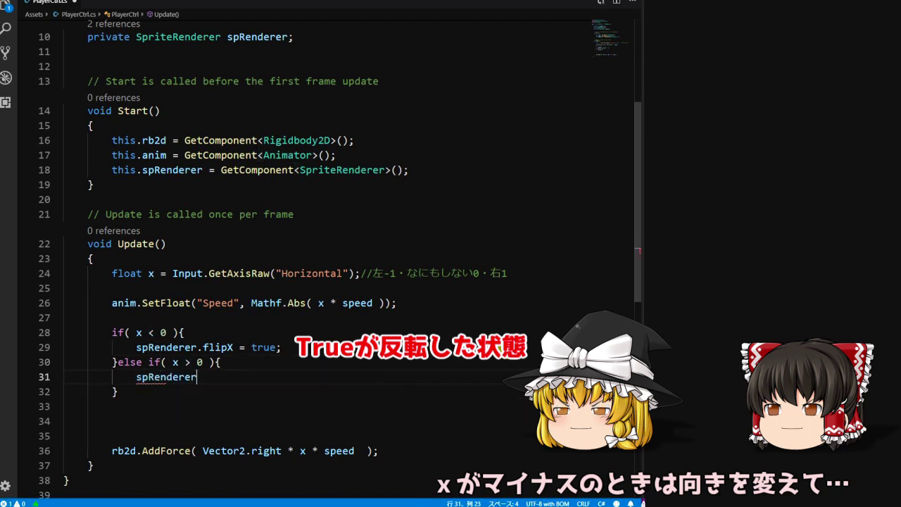
pyautogui.write('.flipX = false;')
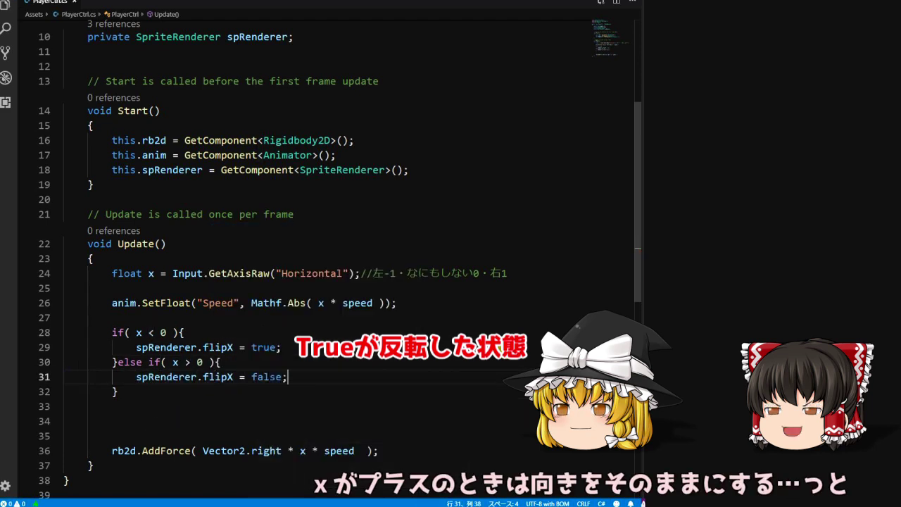
pyautogui.press('Up')
pyautogui.press('Up')
pyautogui.press('Up')
pyautogui.press('Return')
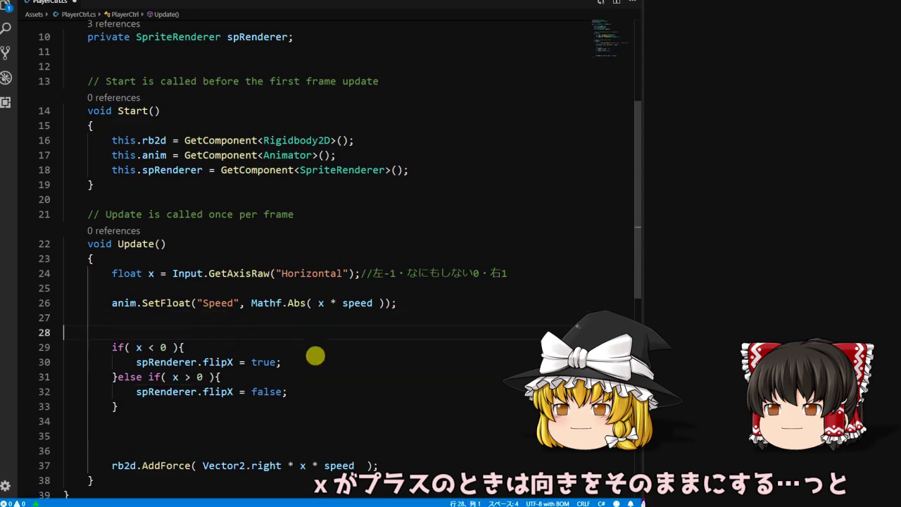
pyautogui.write('//スプライトの向きを変える')
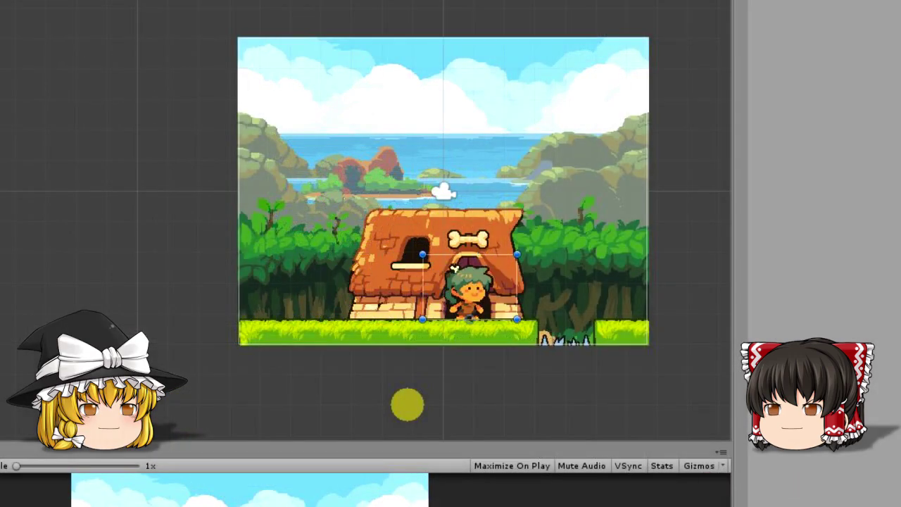
# Walk the girl repeatedly left and right, checking she turns to face each direction of travel
pyautogui.press('Left')
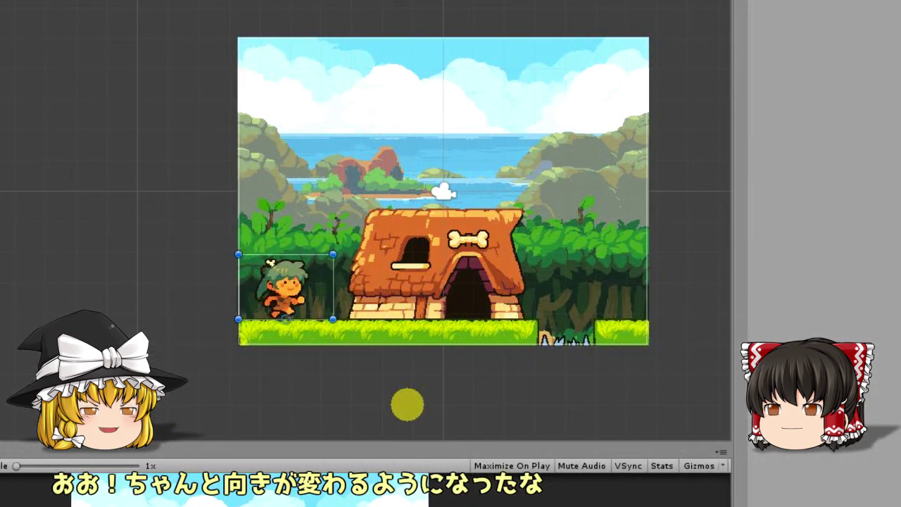
pyautogui.press('Right')
pyautogui.press('Left')
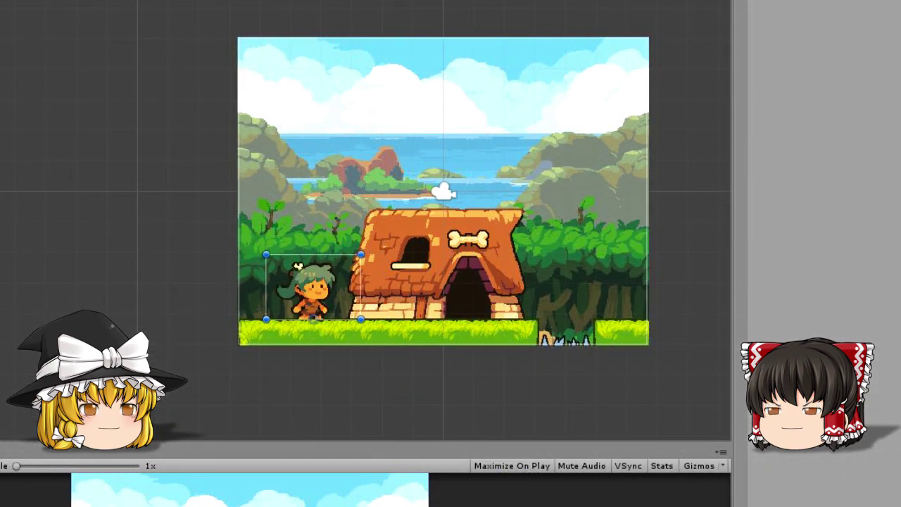
pyautogui.press('Right')
pyautogui.press('Left')
pyautogui.press('Right')
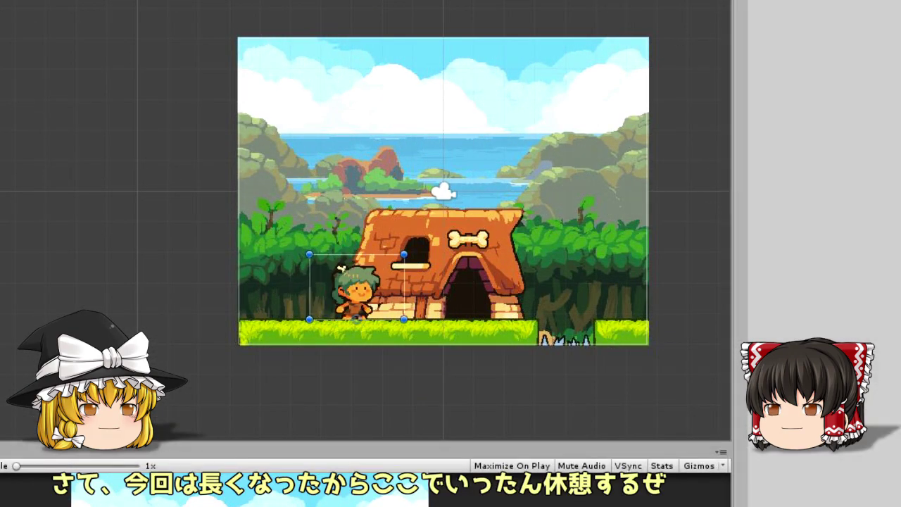
pyautogui.press('Left')
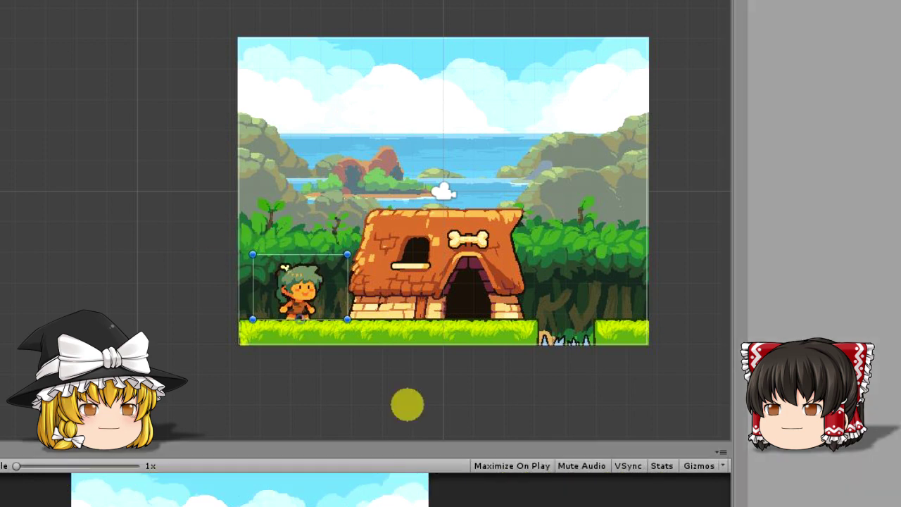
pyautogui.press('Right')
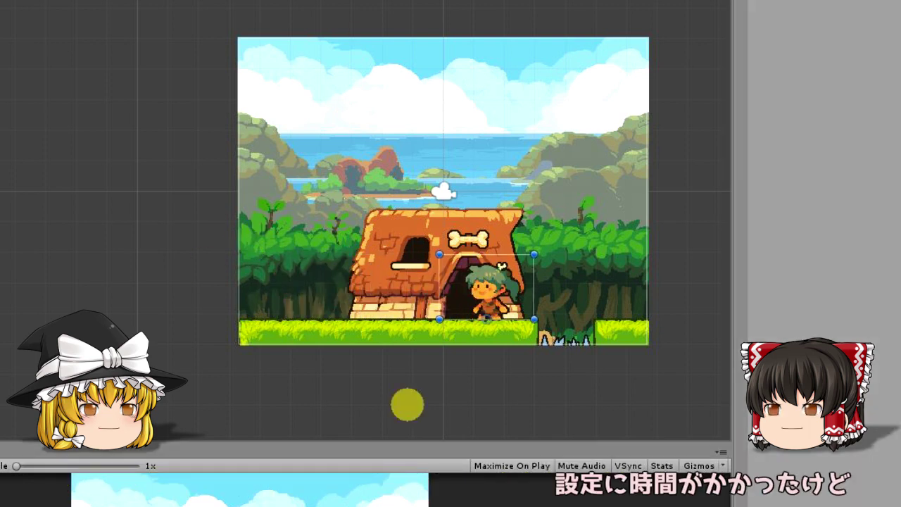
pyautogui.press('Left')
pyautogui.press('Right')
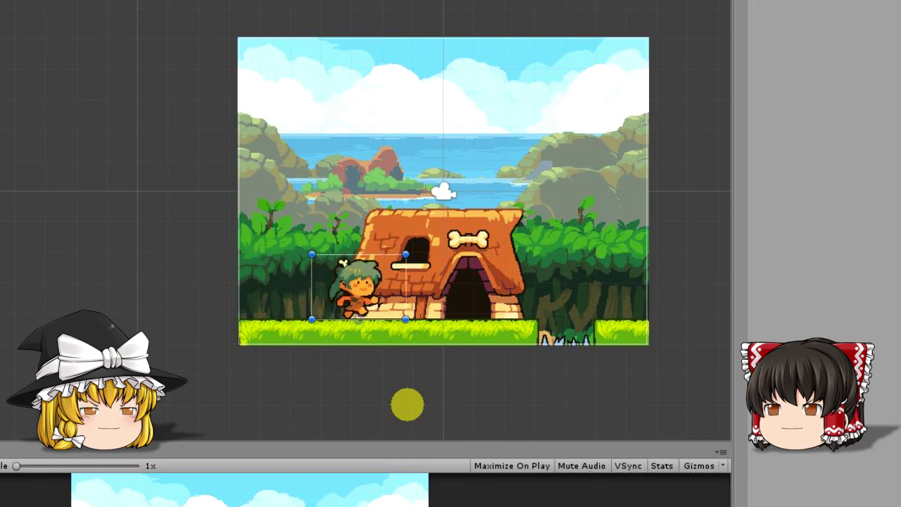
pyautogui.press('Left')
pyautogui.press('Right')
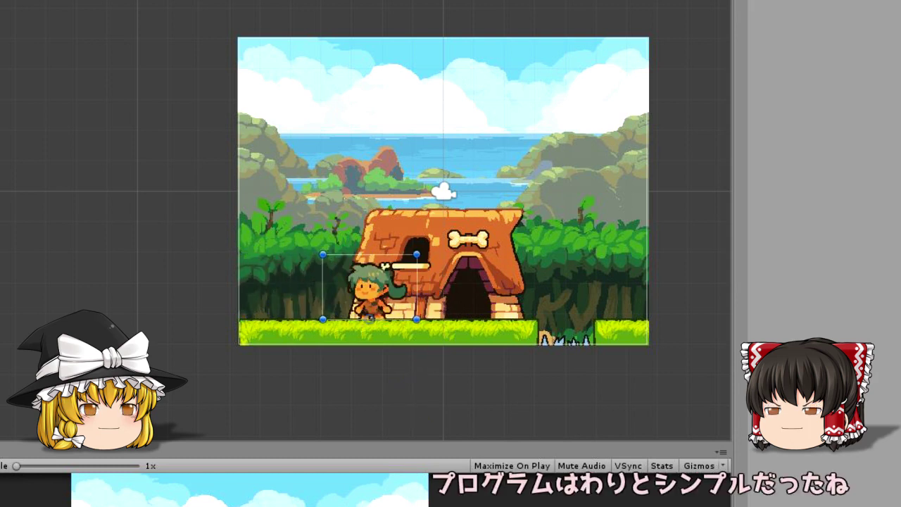
pyautogui.press('Left')
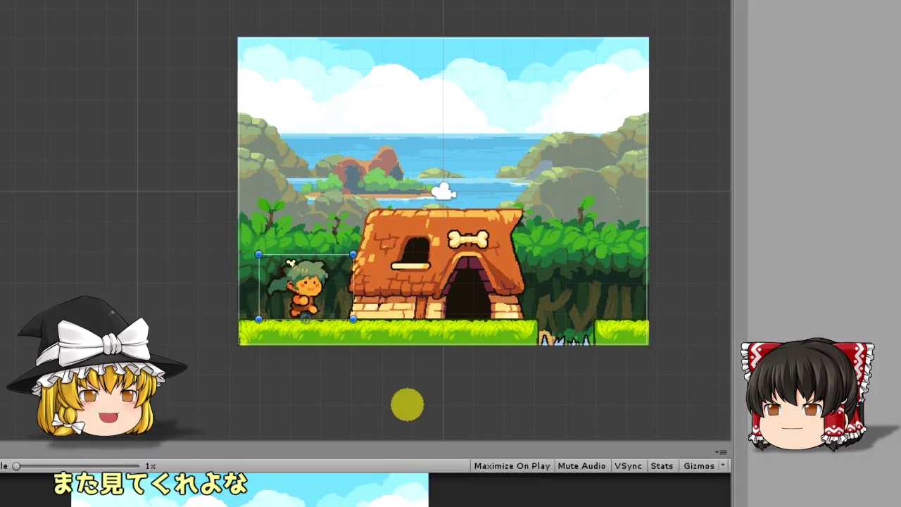
pyautogui.press('Right')
pyautogui.press('Left')
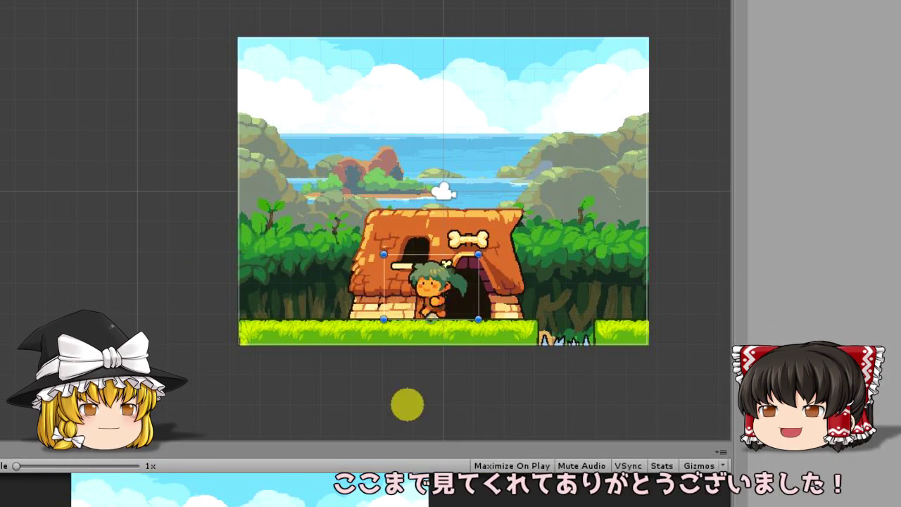
pyautogui.press('Right')
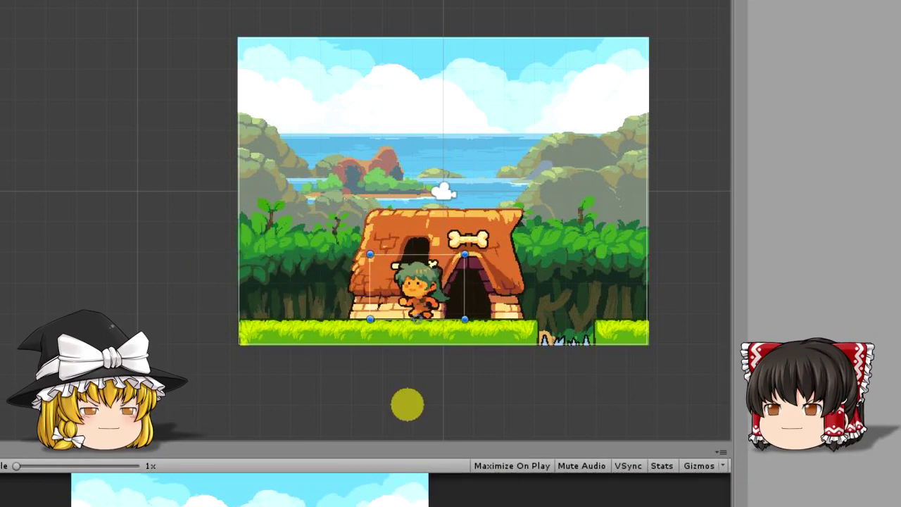
pyautogui.press('Left')
pyautogui.press('Right')
pyautogui.press('Left')
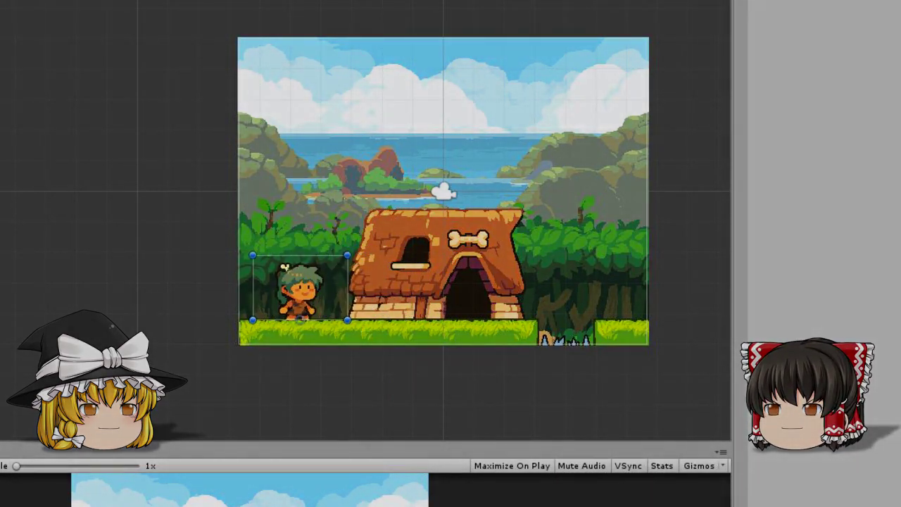
pyautogui.press('Right')
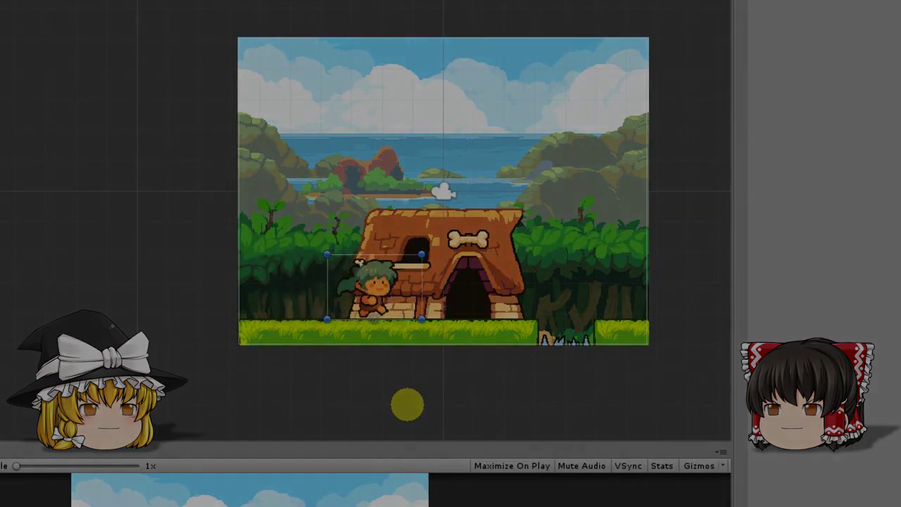
pyautogui.press('Left')
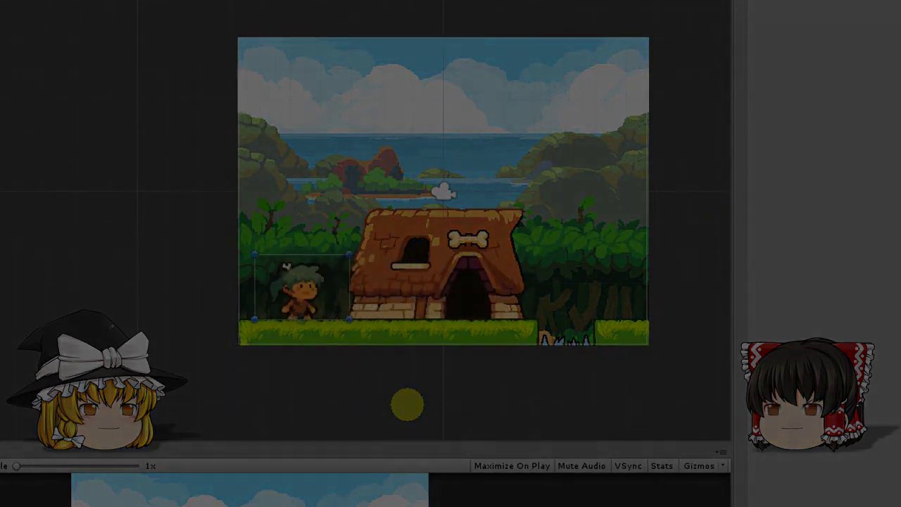
pyautogui.press('Right')
pyautogui.press('Left')
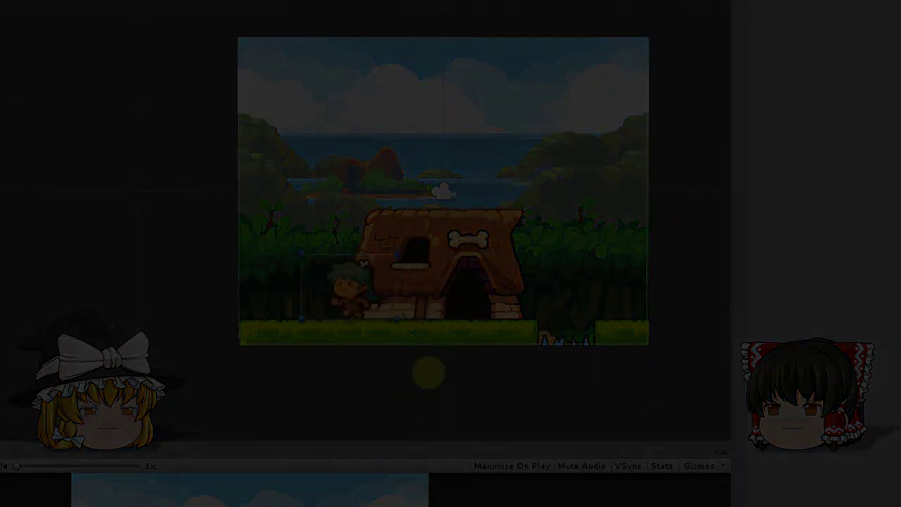